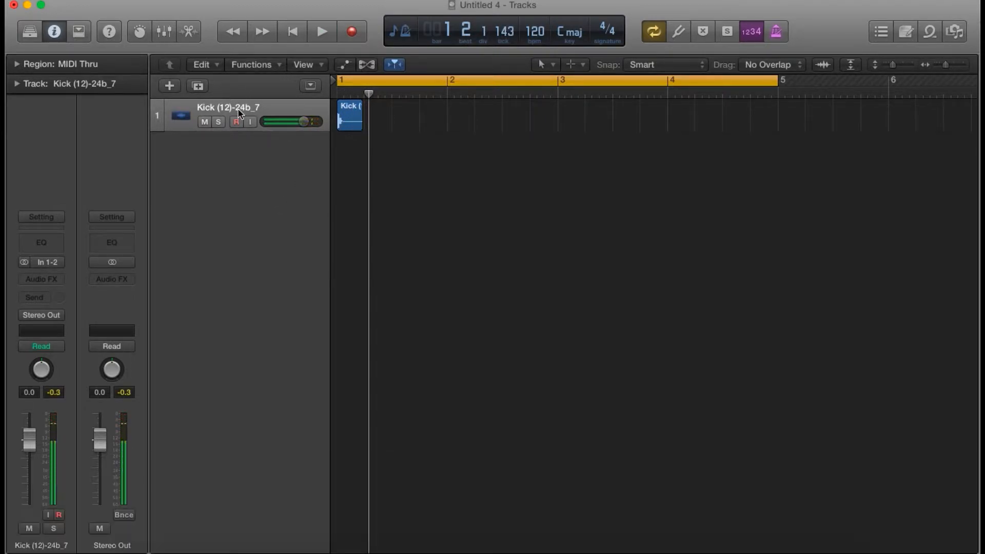
- Rename the Kick (12)-24b_7 track as Kick
{"action": "double_click", "coordinate": [239, 107]}
{"action": "type", "text": "Kick"}
{"action": "key", "text": "Return"}
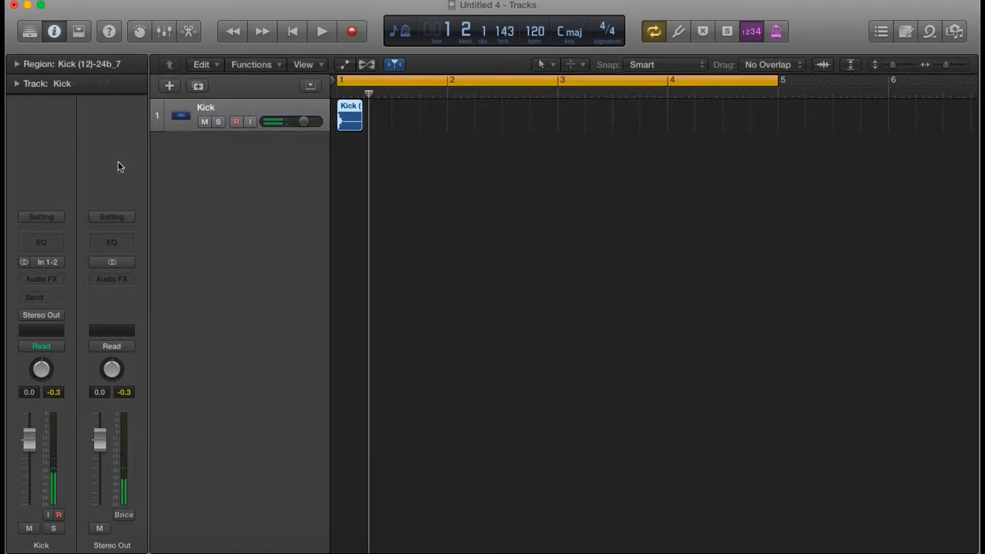
- Add a Channel EQ to the Kick track and boost its low shelf to about +19 dB at 138 Hz
{"action": "left_click", "coordinate": [42, 279]}
{"action": "mouse_move", "coordinate": [57, 336]}
{"action": "mouse_move", "coordinate": [205, 338]}
{"action": "left_click", "coordinate": [251, 337]}
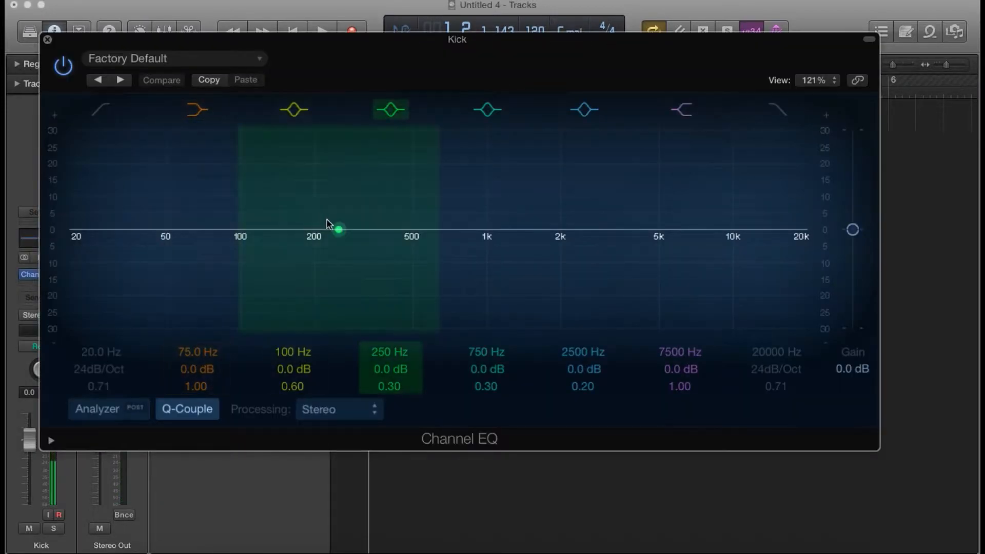
{"action": "mouse_move", "coordinate": [240, 229]}
{"action": "left_mouse_down"}
{"action": "mouse_move", "coordinate": [241, 187]}
{"action": "mouse_move", "coordinate": [232, 204]}
{"action": "mouse_move", "coordinate": [238, 229]}
{"action": "left_mouse_up"}
{"action": "left_click_drag", "start_coordinate": [159, 222], "coordinate": [231, 149]}
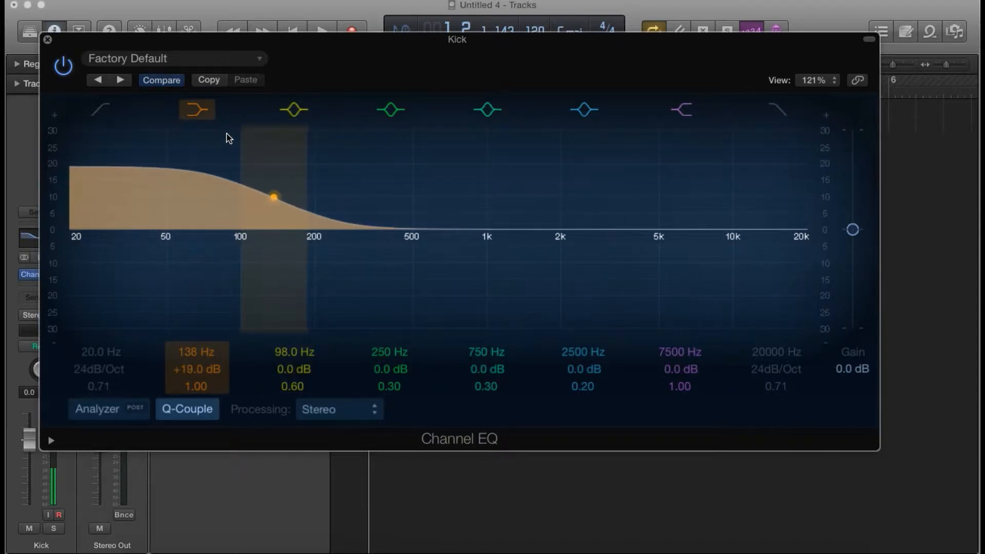
{"action": "left_click", "coordinate": [46, 38]}
- Add a stereo Limiter after the Kick track's Channel EQ, keeping its default settings, and audition the kick
{"action": "left_click", "coordinate": [46, 286]}
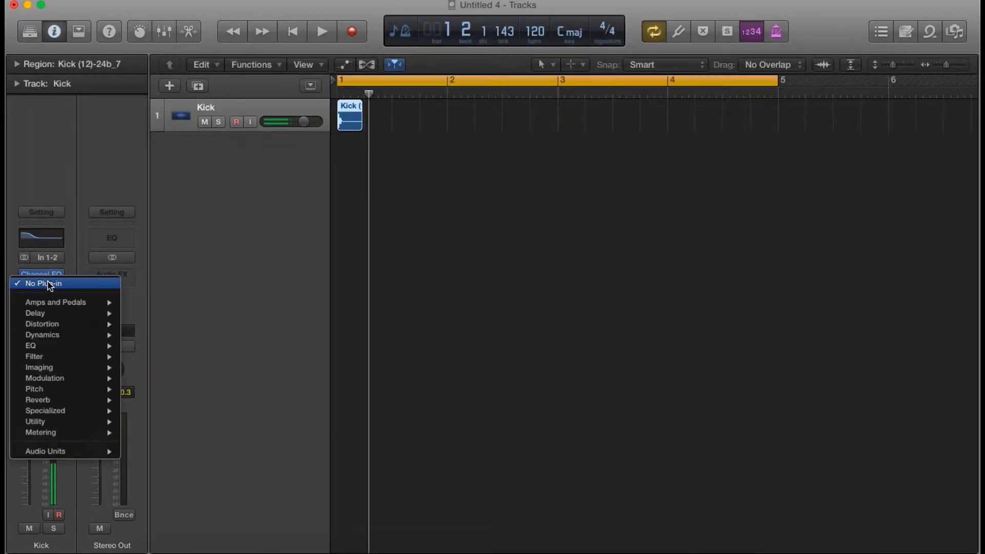
{"action": "mouse_move", "coordinate": [58, 342]}
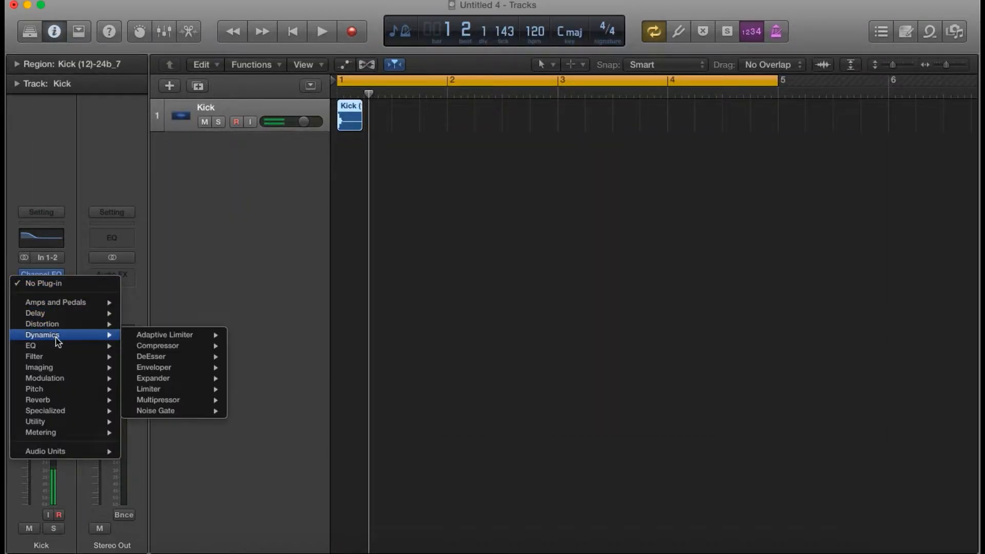
{"action": "left_click", "coordinate": [235, 391]}
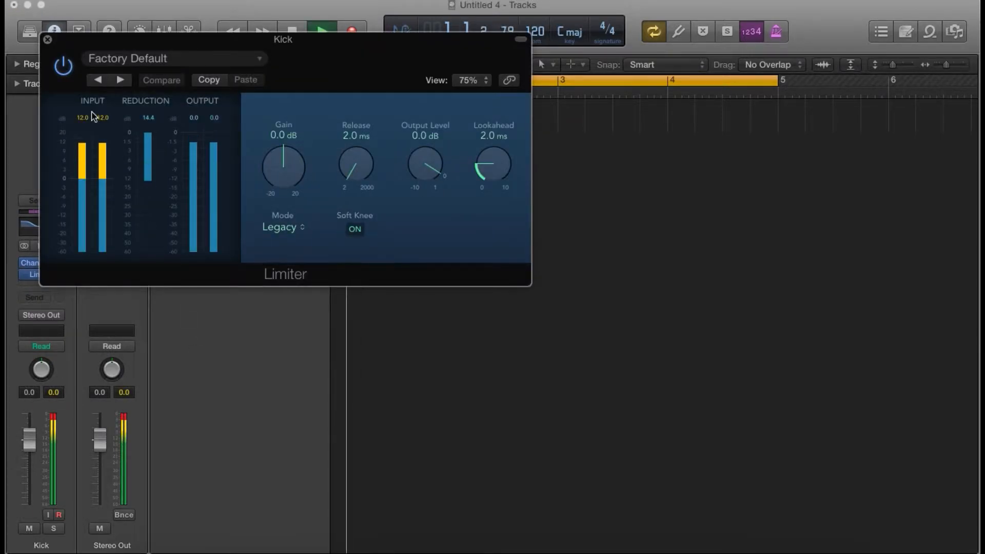
{"action": "left_click", "coordinate": [47, 41]}
{"action": "key", "text": "space"}
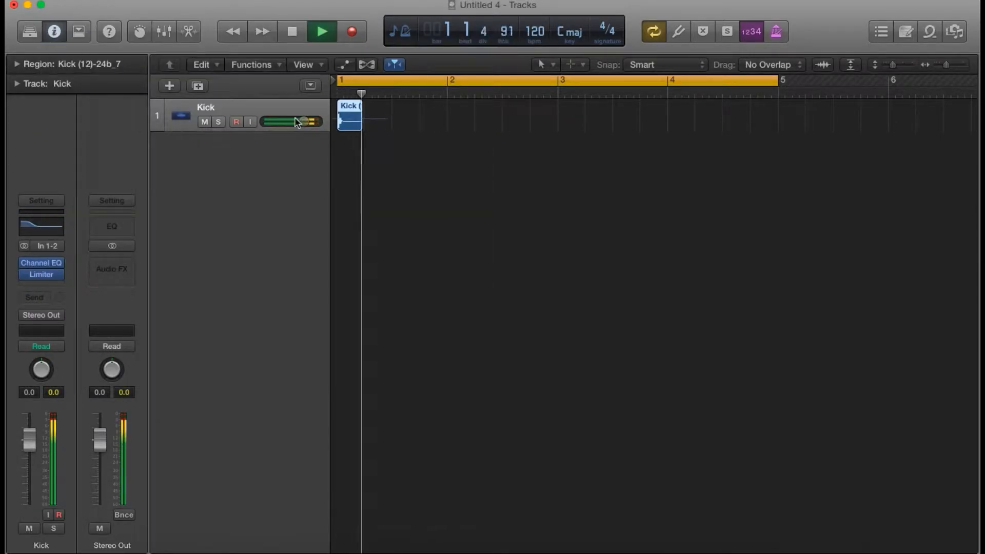
{"action": "key", "text": "space"}
{"action": "left_click", "coordinate": [389, 307]}
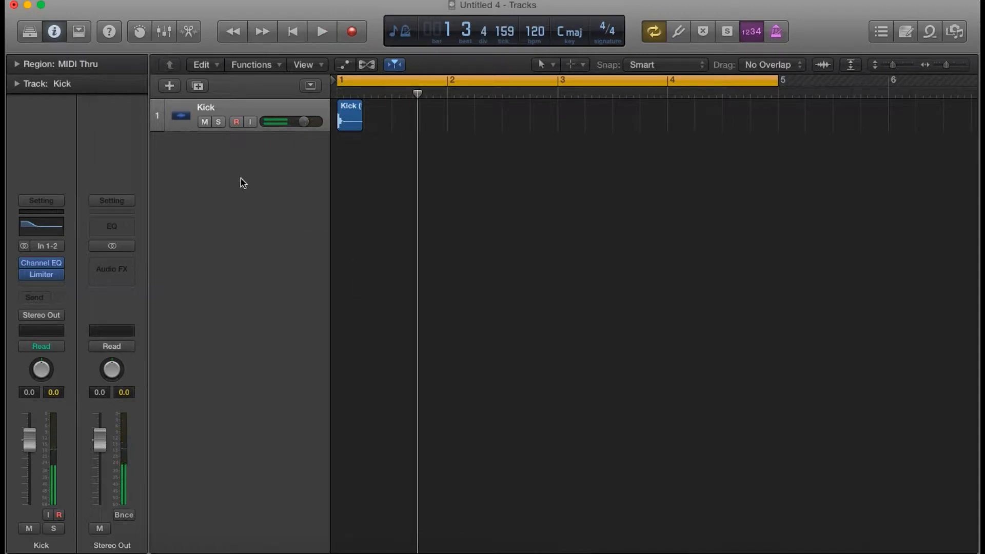
- Create a second audio track and, in its Channel EQ, flatten the low-shelf boost and enable a low cut at about 200 Hz
{"action": "double_click", "coordinate": [240, 178]}
{"action": "left_click", "coordinate": [43, 266]}
{"action": "left_click_drag", "start_coordinate": [200, 152], "coordinate": [241, 230]}
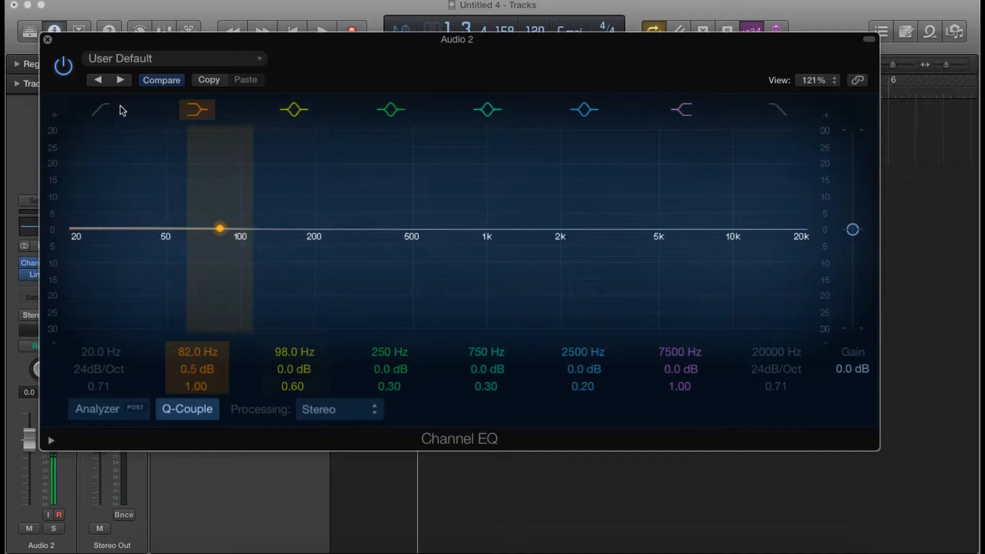
{"action": "left_click", "coordinate": [98, 108]}
{"action": "left_click_drag", "start_coordinate": [93, 226], "coordinate": [359, 228]}
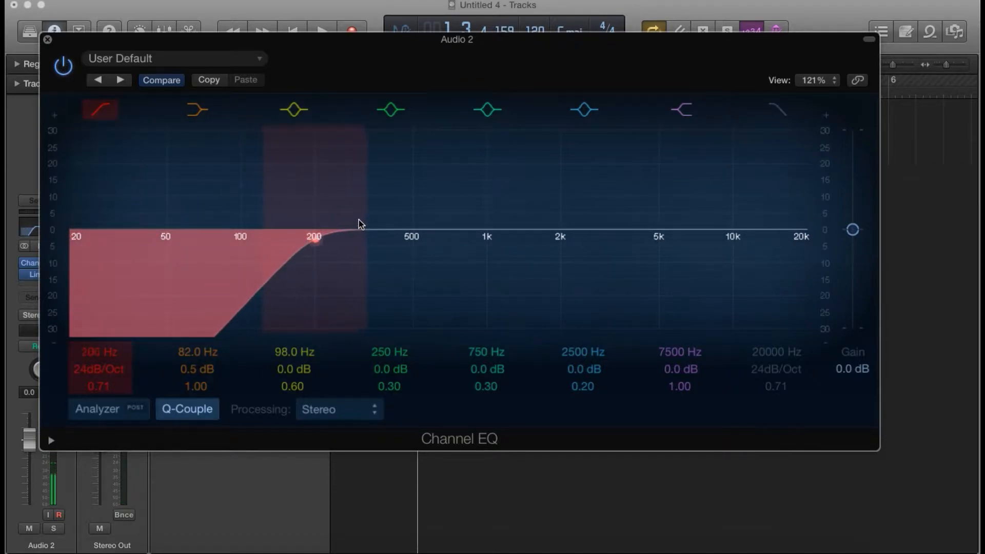
{"action": "left_click", "coordinate": [47, 40]}
- Replace the Limiter on the second audio track with a stereo PlatinumVerb reverb at its default settings
{"action": "left_click", "coordinate": [62, 277]}
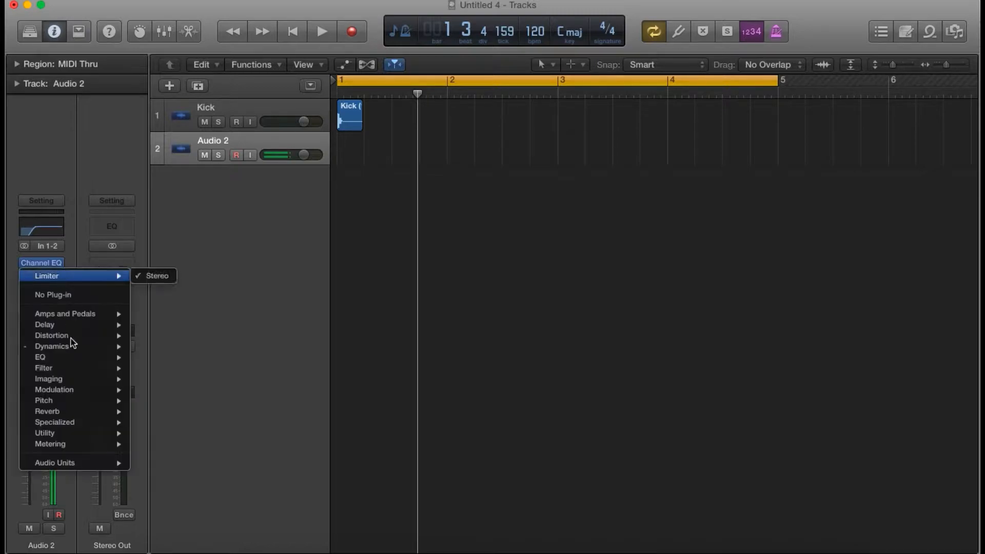
{"action": "mouse_move", "coordinate": [77, 411]}
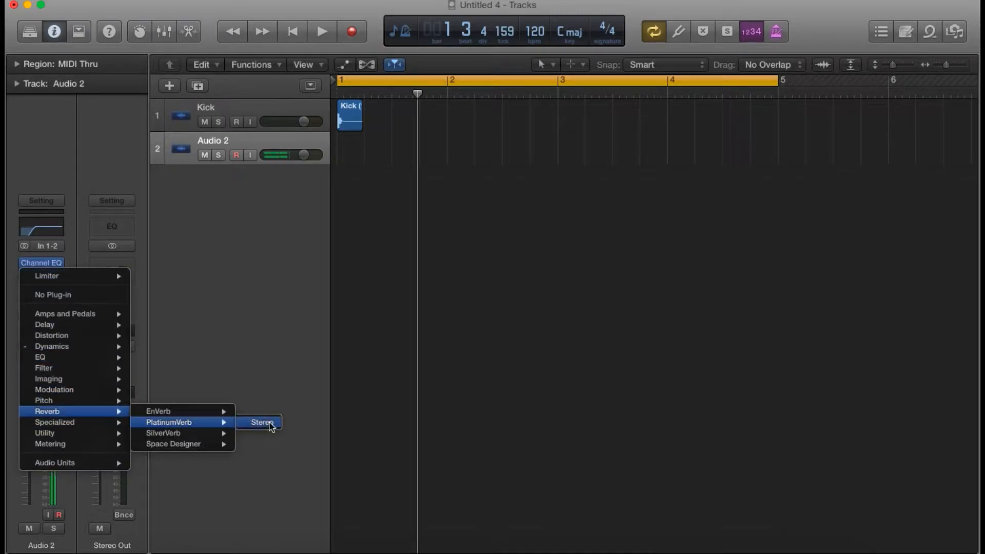
{"action": "left_click", "coordinate": [262, 423]}
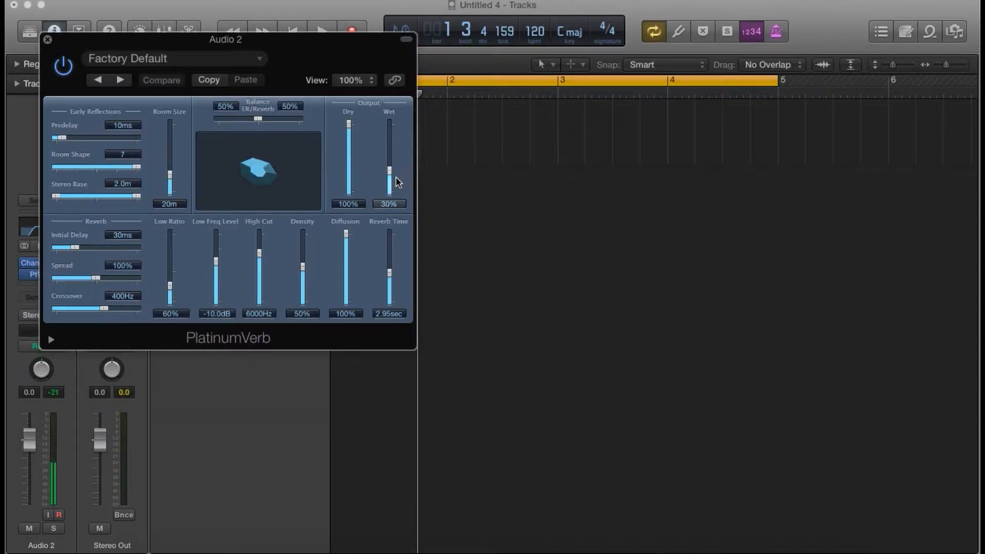
{"action": "left_click", "coordinate": [47, 41]}
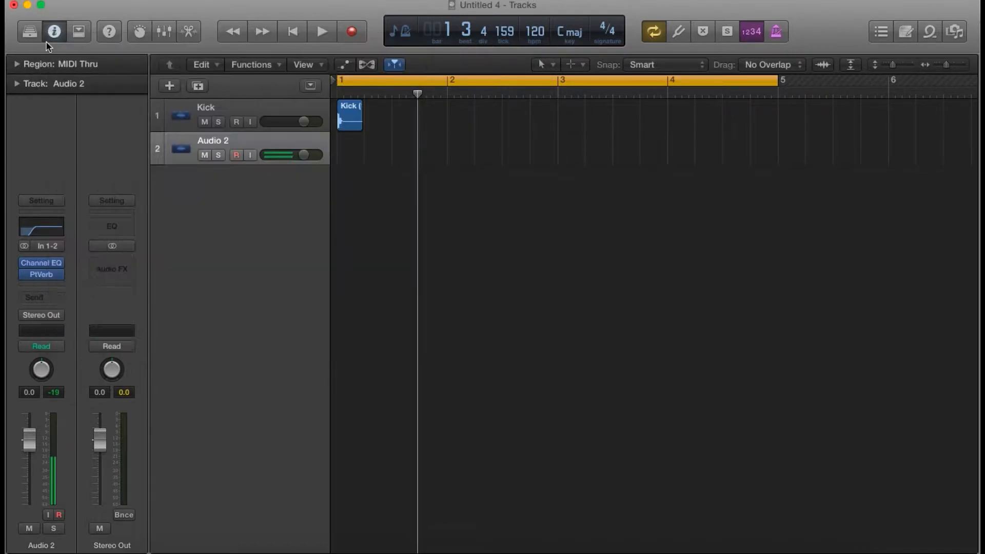
- Search Finder for "brooklynbound snare" and place Brooklynbound Trap Snare.aif on the second track at beat 3 of bar 1
{"action": "left_click", "coordinate": [142, 551]}
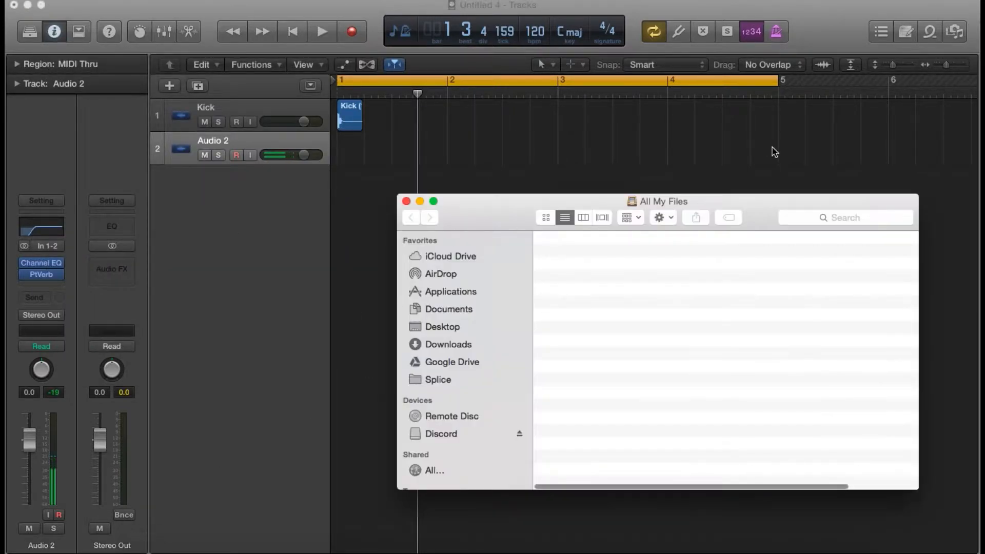
{"action": "left_click", "coordinate": [806, 219]}
{"action": "type", "text": "br"}
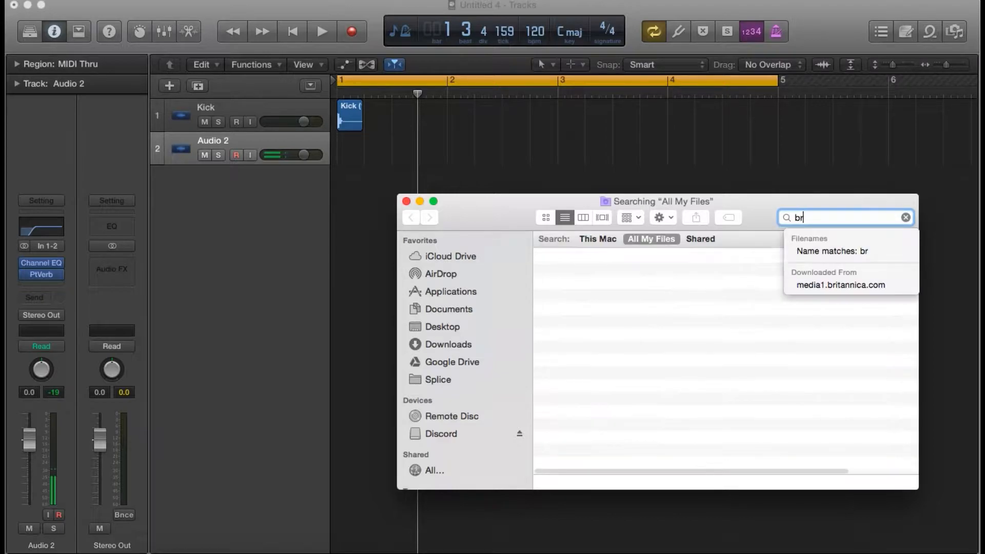
{"action": "type", "text": "ooklynbound snare"}
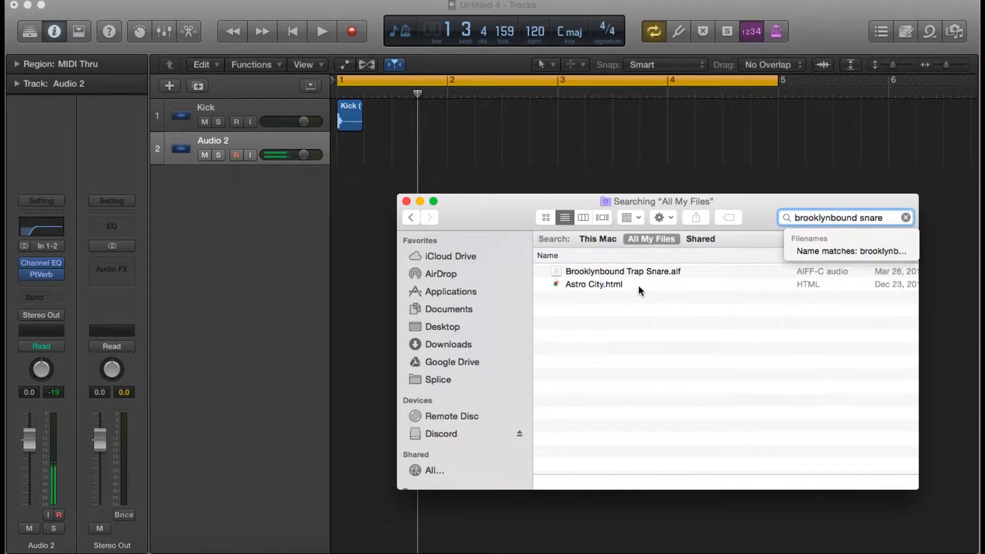
{"action": "left_click_drag", "start_coordinate": [623, 271], "coordinate": [408, 154]}
{"action": "left_click", "coordinate": [406, 201]}
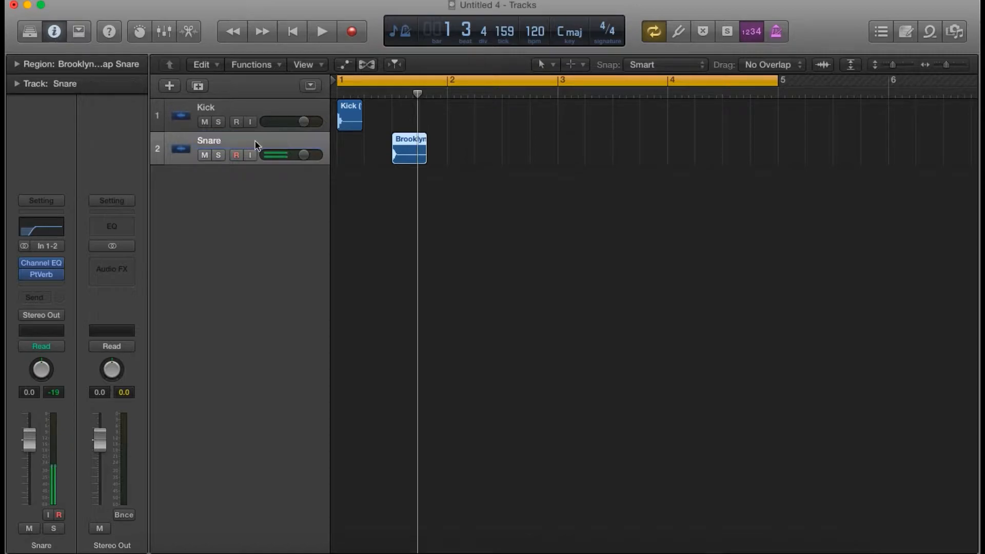
- Lower the Snare track's volume to -9.2 dB and play back the kick and snare together
{"action": "left_click_drag", "start_coordinate": [304, 154], "coordinate": [329, 172]}
{"action": "key", "text": "space"}
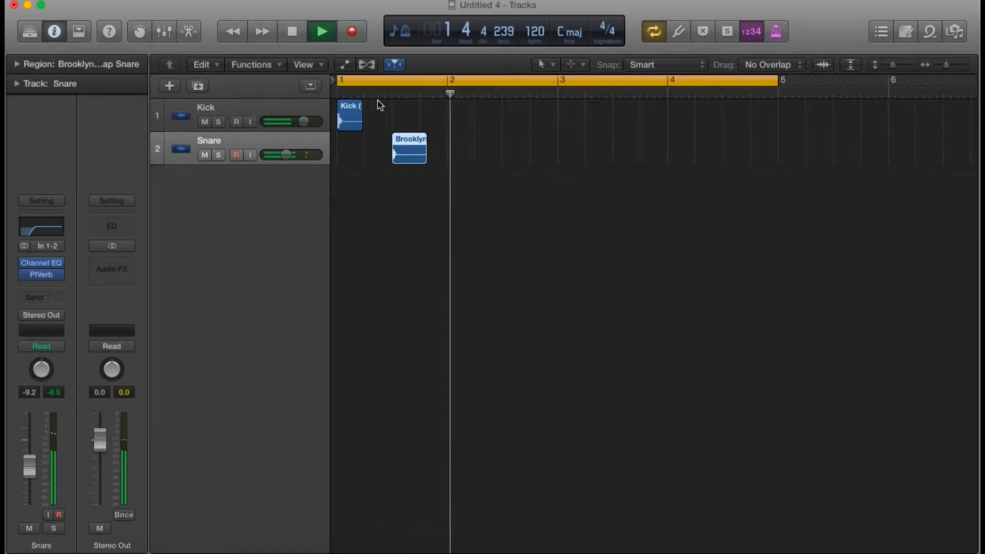
{"action": "key", "text": "space"}
- Paste kick copies on beat 4 of bar 1, and in bar 2 halfway through beat 1, on beat 2 and halfway through beat 3
{"action": "left_click", "coordinate": [491, 117]}
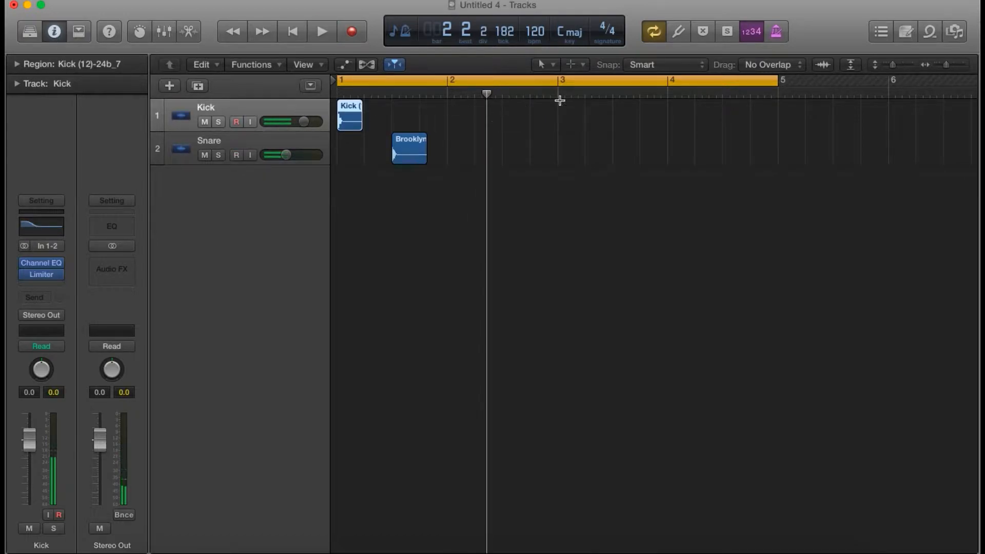
{"action": "left_click", "coordinate": [421, 95]}
{"action": "key", "text": "super+v"}
{"action": "left_click", "coordinate": [460, 93]}
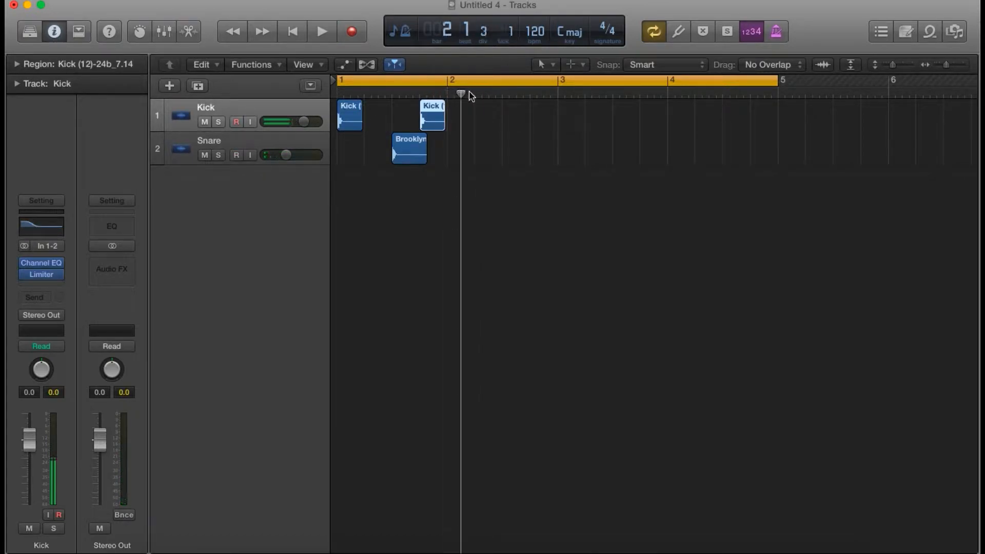
{"action": "key", "text": "super+v"}
{"action": "left_click", "coordinate": [475, 93]}
{"action": "key", "text": "super+v"}
{"action": "left_click", "coordinate": [517, 94]}
{"action": "key", "text": "super+v"}
- Paste kick copies in bar 3 on beat 1, halfway through beat 2 and on beat 4
{"action": "left_click", "coordinate": [559, 93]}
{"action": "key", "text": "super+v"}
{"action": "left_click", "coordinate": [612, 92]}
{"action": "left_click", "coordinate": [598, 93]}
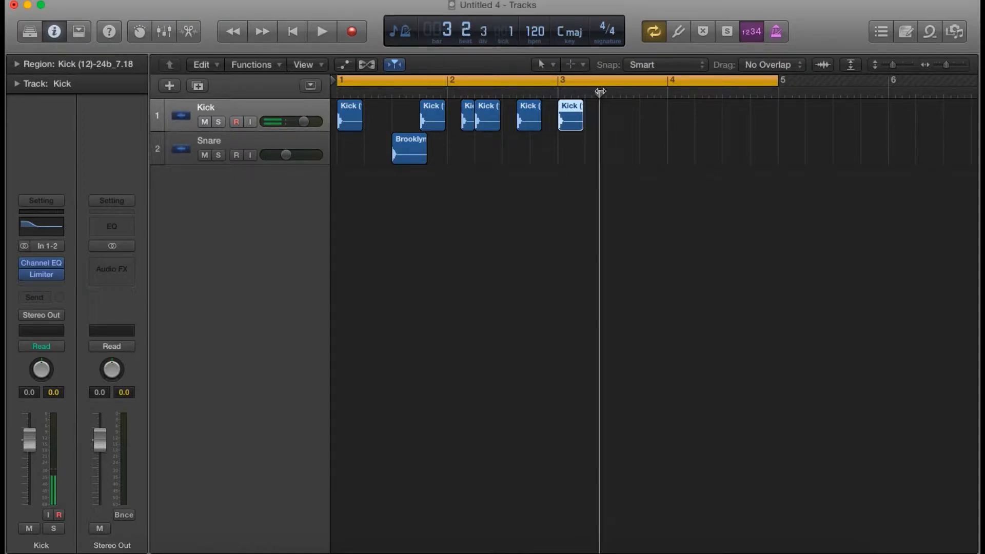
{"action": "key", "text": "super+v"}
{"action": "left_click", "coordinate": [641, 92]}
{"action": "key", "text": "super+v"}
- Paste kick copies in bar 4 on beat 2, halfway through beat 3 and on beat 4, and set the Kick track's volume to -0.1 dB
{"action": "left_click", "coordinate": [696, 92]}
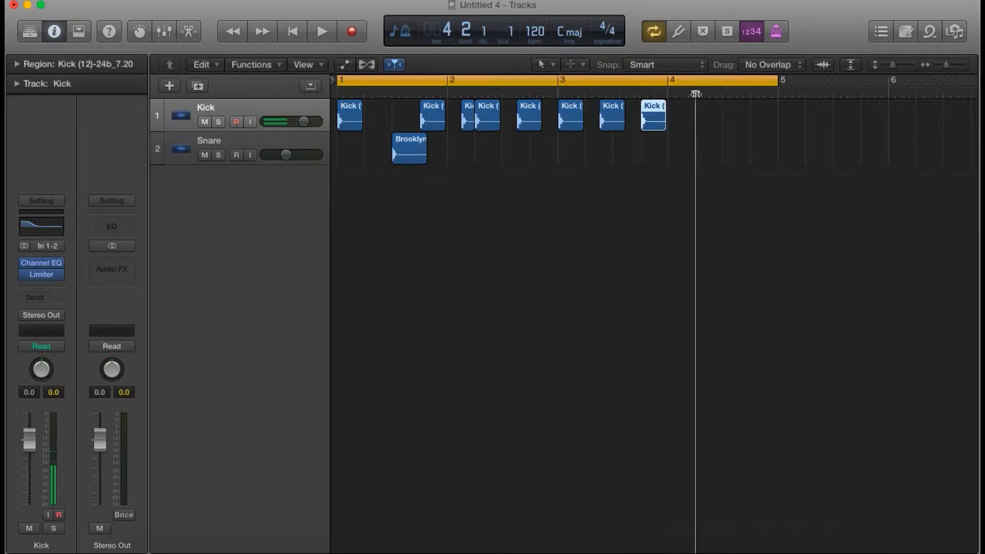
{"action": "key", "text": "super+v"}
{"action": "left_click", "coordinate": [723, 93]}
{"action": "left_click", "coordinate": [738, 93]}
{"action": "key", "text": "super+v"}
{"action": "left_click", "coordinate": [751, 93]}
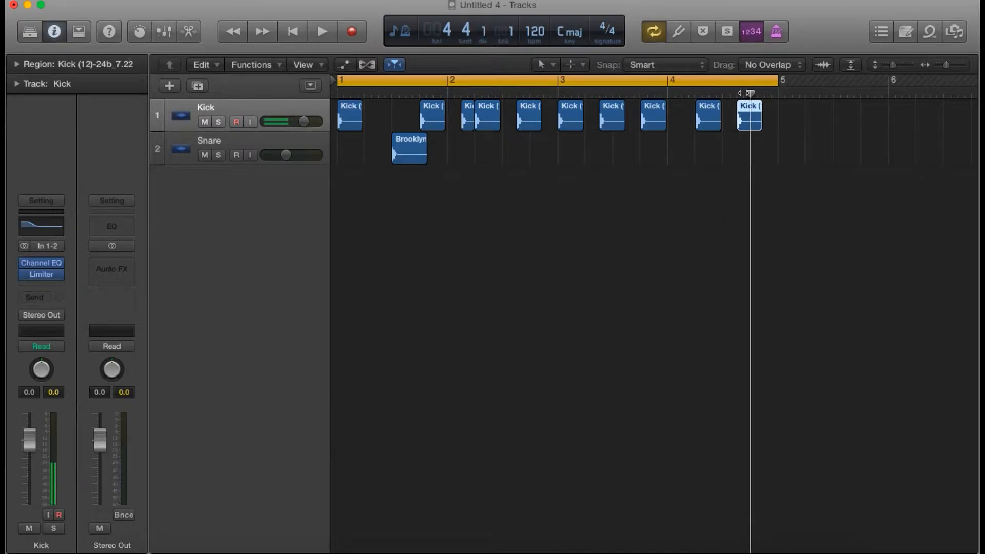
{"action": "key", "text": "super+v"}
{"action": "left_click", "coordinate": [776, 94]}
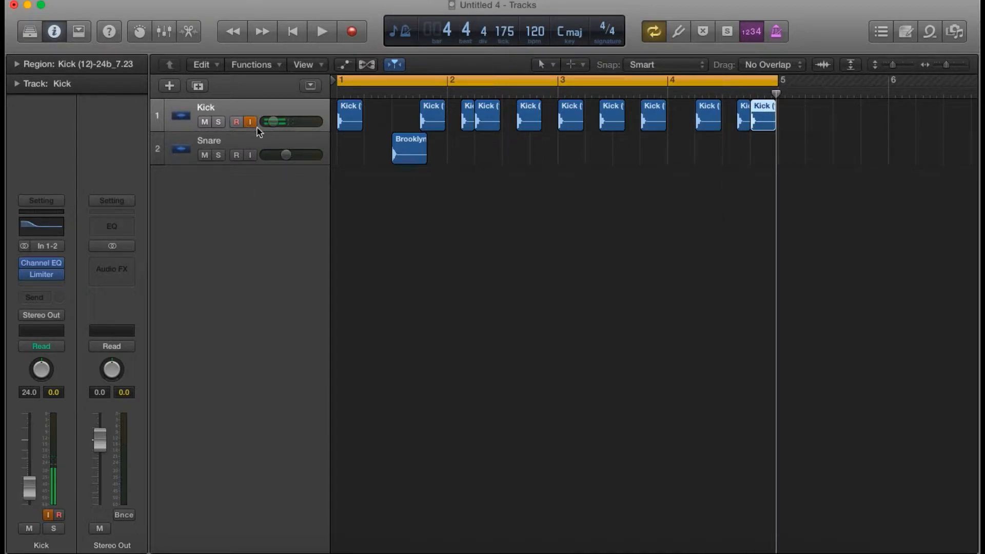
{"action": "left_click_drag", "start_coordinate": [273, 122], "coordinate": [291, 122]}
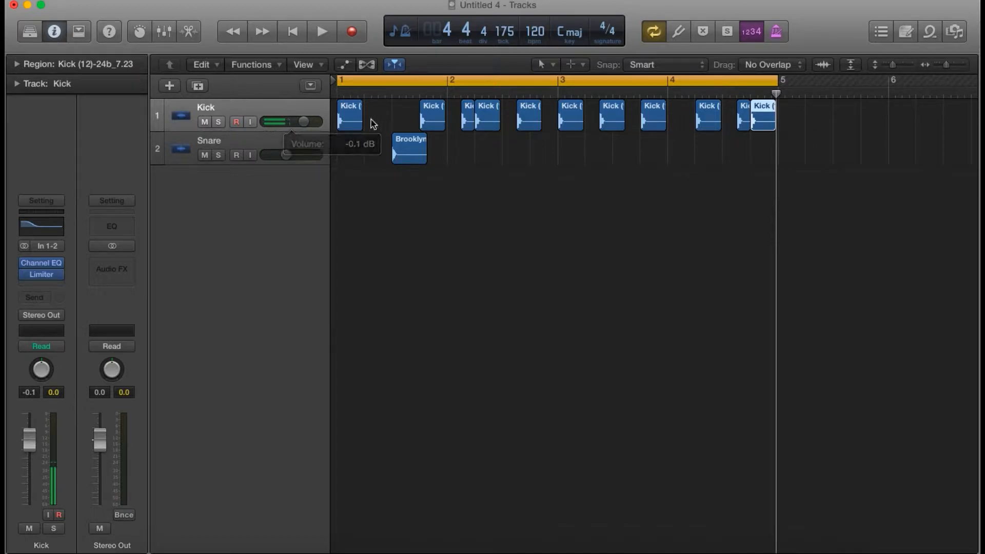
- Paste copies of the snare region on beat 3 of bars 2, 3 and 4 of the Snare track
{"action": "left_click", "coordinate": [284, 139]}
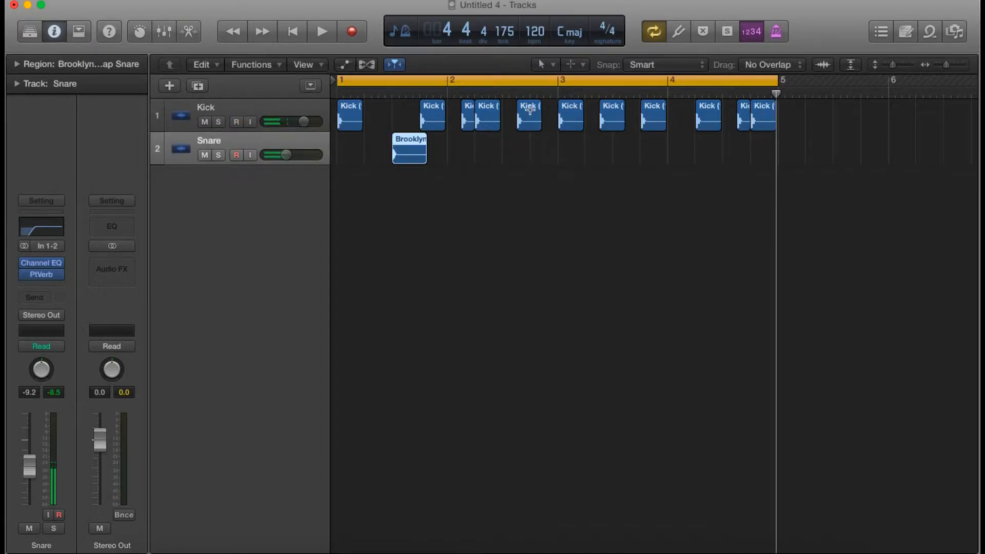
{"action": "left_click", "coordinate": [507, 94]}
{"action": "key", "text": "super+v"}
{"action": "left_click", "coordinate": [612, 94]}
{"action": "key", "text": "super+v"}
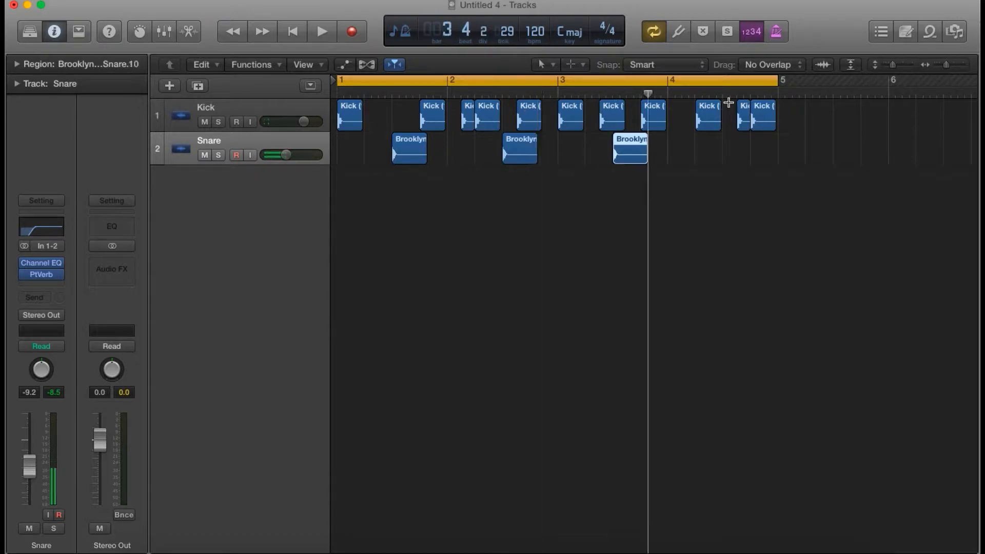
{"action": "left_click", "coordinate": [724, 93]}
{"action": "key", "text": "super+v"}
- Paste an extra snare halfway through beat 4 of bar 4, trimmed at the start of bar 5, and play the loop
{"action": "left_click", "coordinate": [757, 92]}
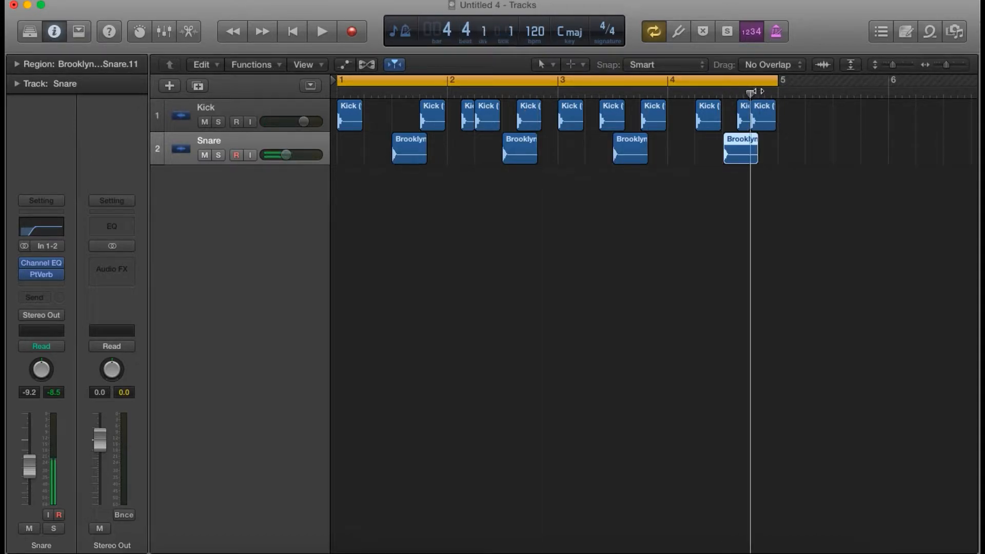
{"action": "key", "text": "super+v"}
{"action": "left_click", "coordinate": [774, 93]}
{"action": "key", "text": "super+t"}
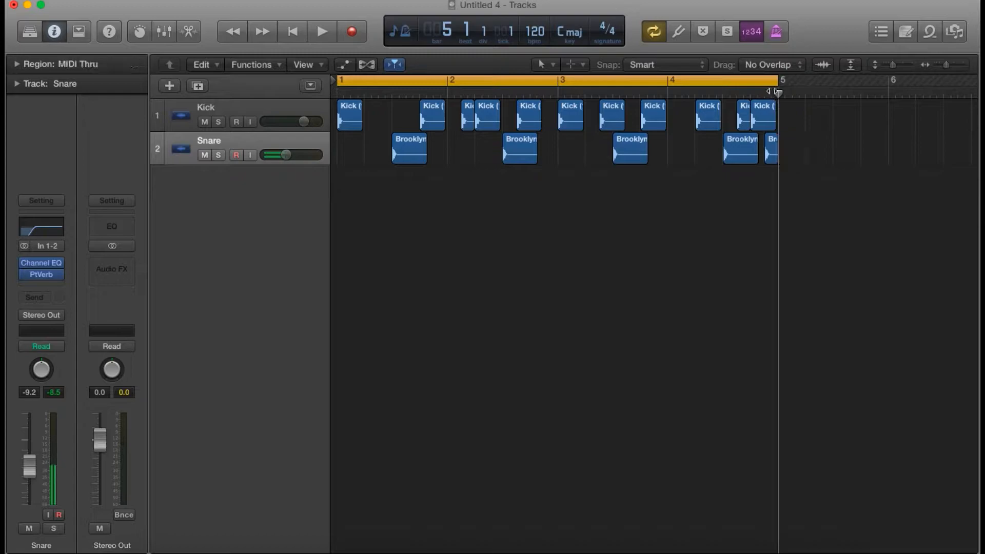
{"action": "key", "text": "space"}
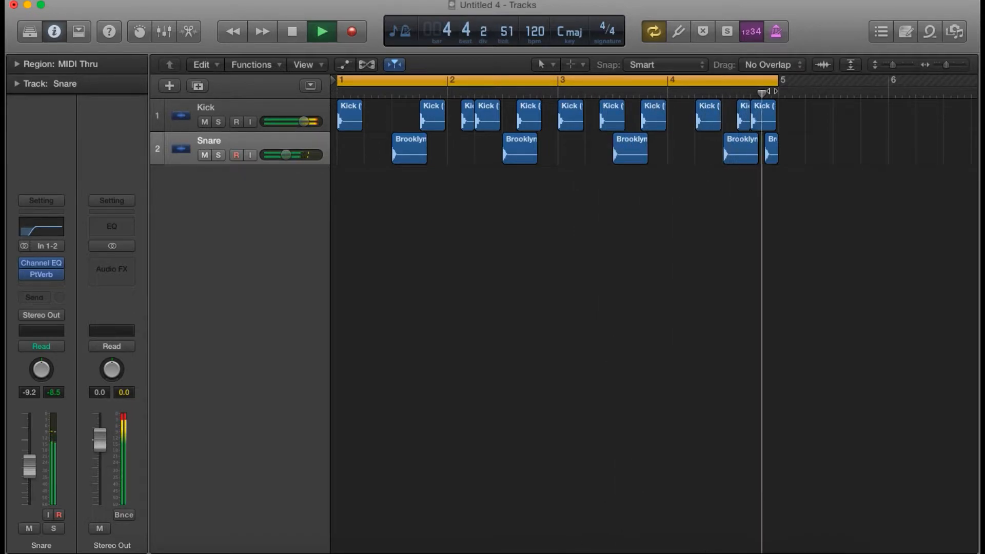
{"action": "key", "text": "space"}
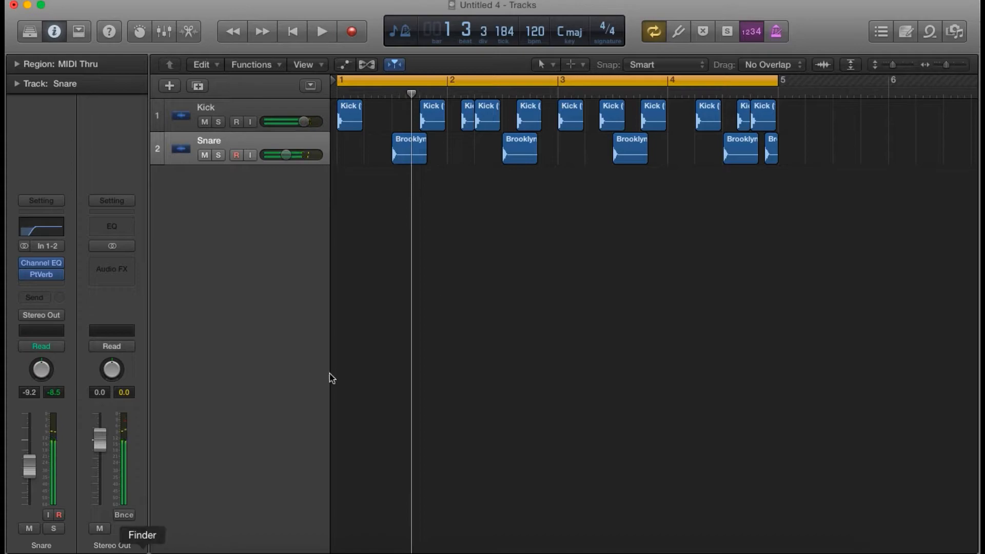
- Search Finder for "hat" and preview the BOOMIN OPEN HAT 1-24b_5.wav sample
{"action": "left_click", "coordinate": [818, 216]}
{"action": "type", "text": "hat"}
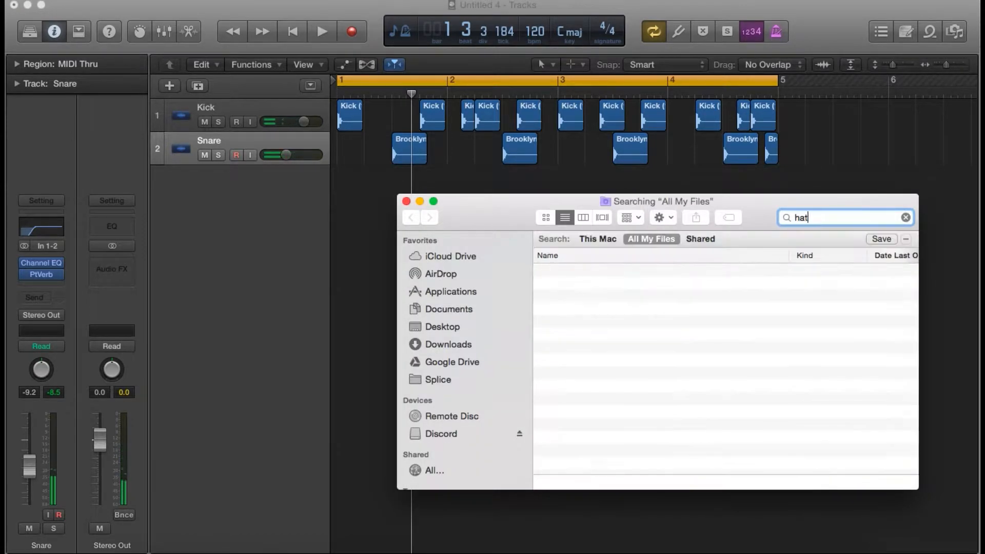
{"action": "left_click_drag", "start_coordinate": [507, 204], "coordinate": [664, 179]}
{"action": "scroll", "coordinate": [849, 392], "scroll_direction": "down", "scroll_amount": 5}
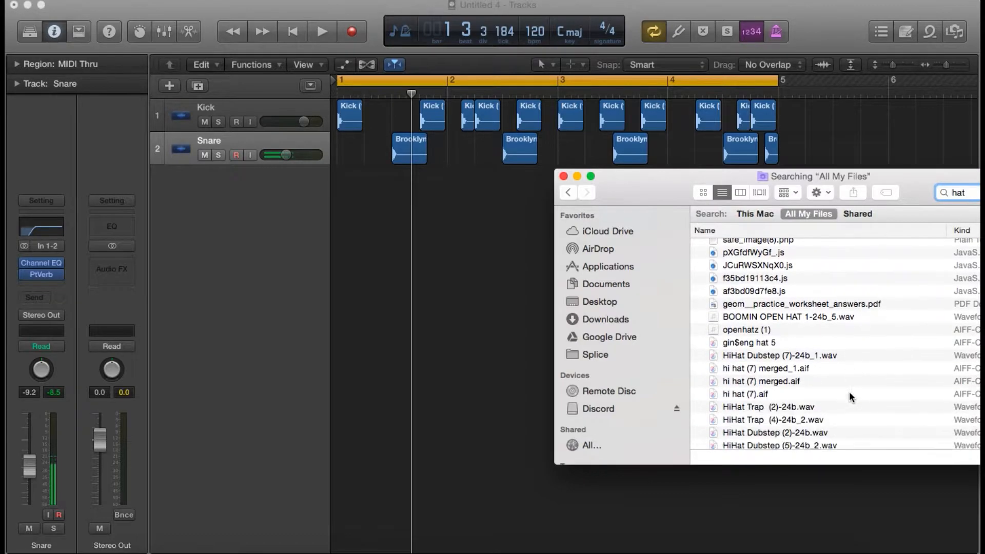
{"action": "left_click", "coordinate": [776, 316]}
{"action": "key", "text": "space"}
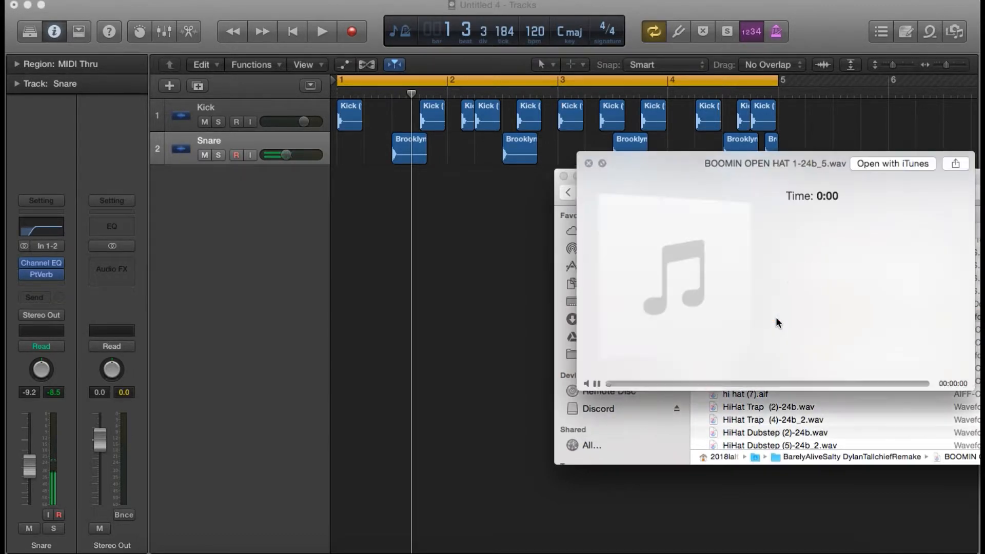
- Place BOOMIN OPEN HAT 1-24b_5.wav at bar 2 on a new track below the Snare track
{"action": "key", "text": "space"}
{"action": "left_click_drag", "start_coordinate": [562, 275], "coordinate": [452, 184]}
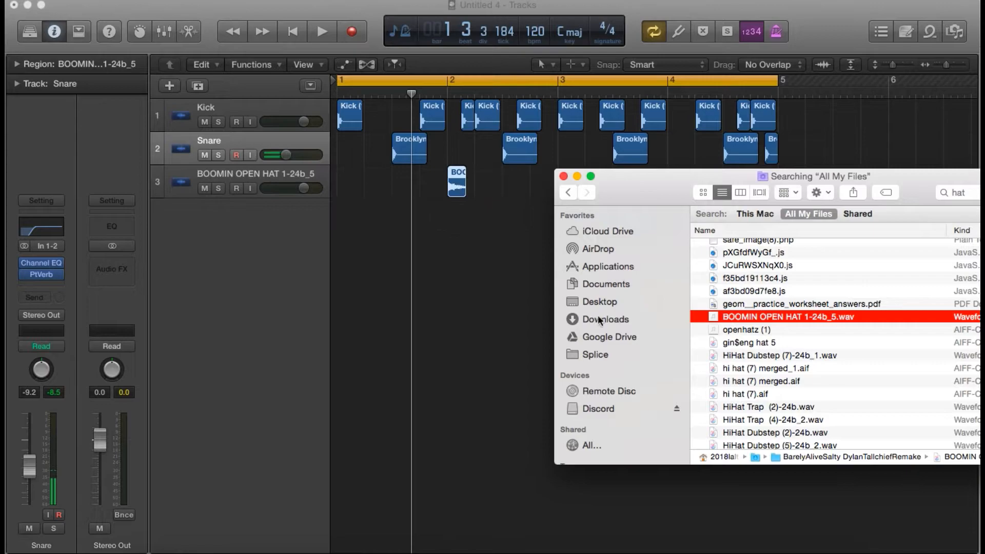
- Search Finder for "hat boomin" and place BOOMIN HAT 3-24b_1.wav at bar 1 on another new track
{"action": "left_click_drag", "start_coordinate": [917, 193], "coordinate": [866, 154]}
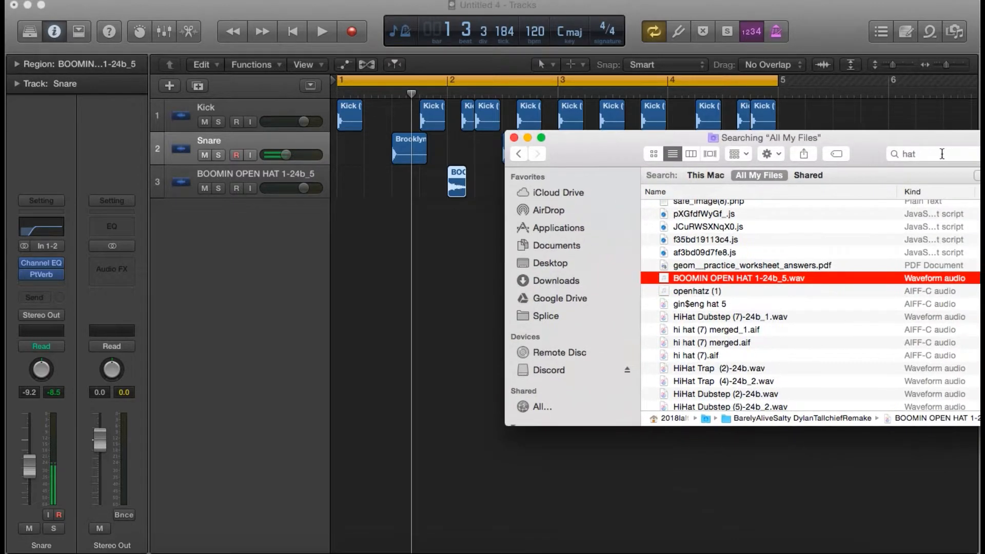
{"action": "left_click", "coordinate": [944, 154]}
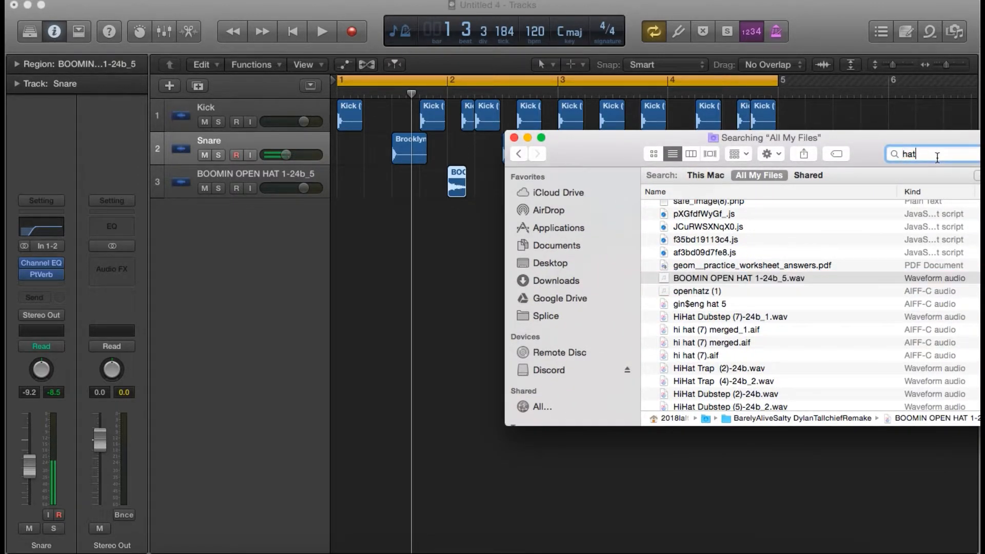
{"action": "type", "text": "boomin"}
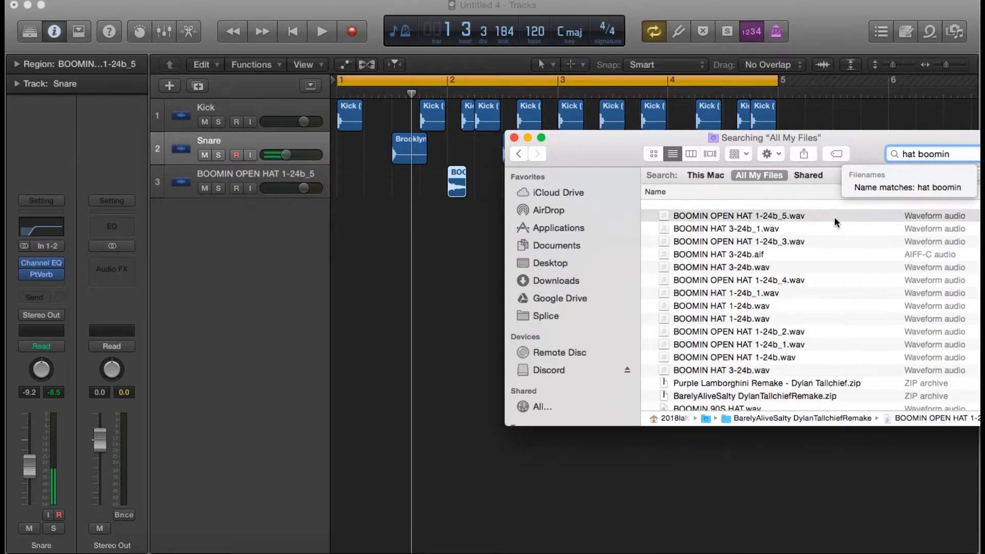
{"action": "left_click", "coordinate": [743, 226]}
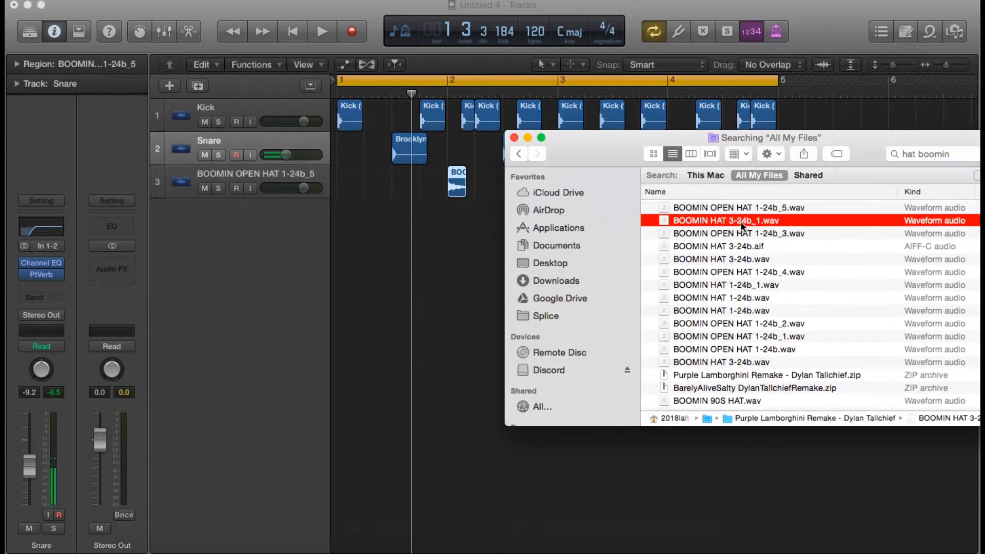
{"action": "left_click_drag", "start_coordinate": [749, 222], "coordinate": [338, 216]}
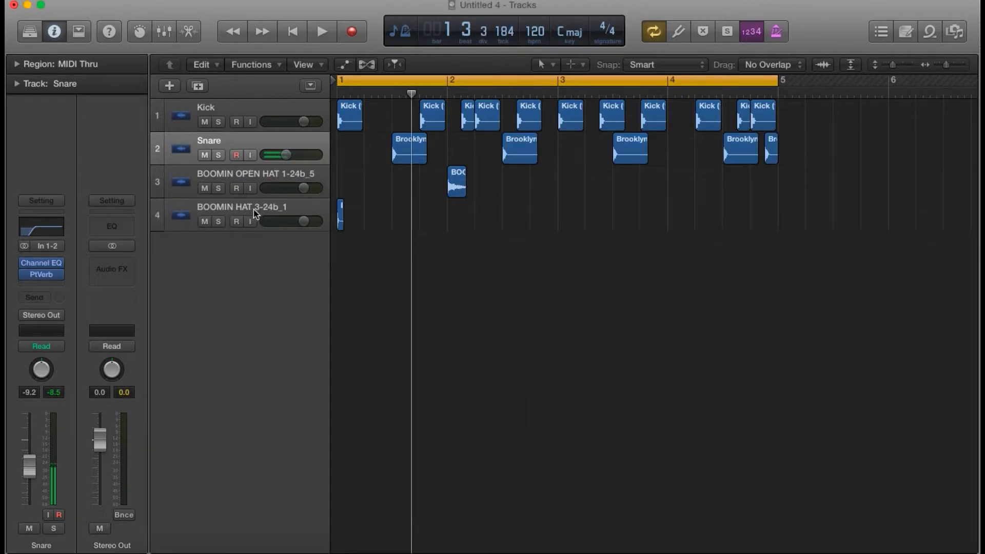
- Rename the BOOMIN HAT 3-24b_1 track Hat with its volume at -3.8 dB, and rename the BOOMIN OPEN HAT track Open Hat
{"action": "left_click", "coordinate": [269, 213]}
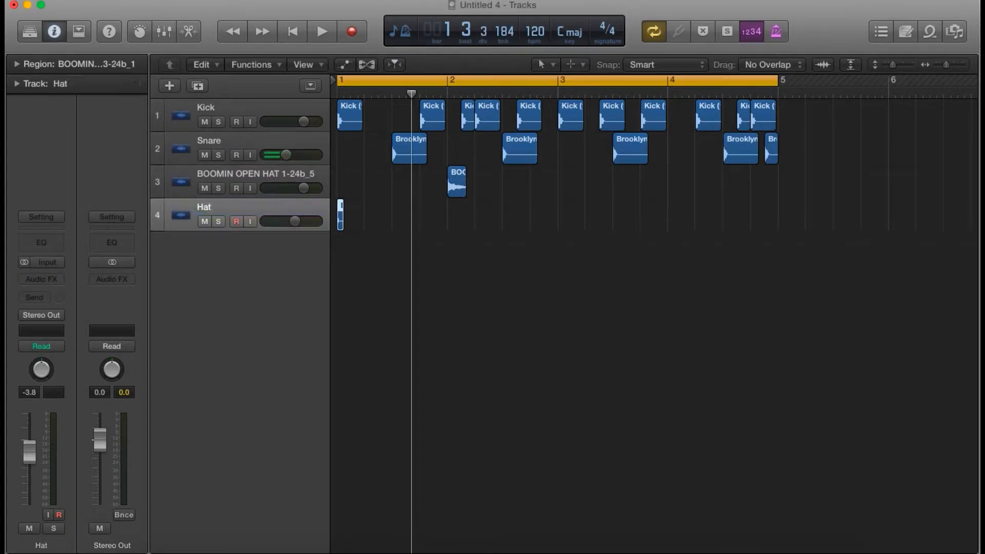
{"action": "double_click", "coordinate": [259, 171]}
{"action": "key", "text": "BackSpace"}
{"action": "type", "text": "Open Hat"}
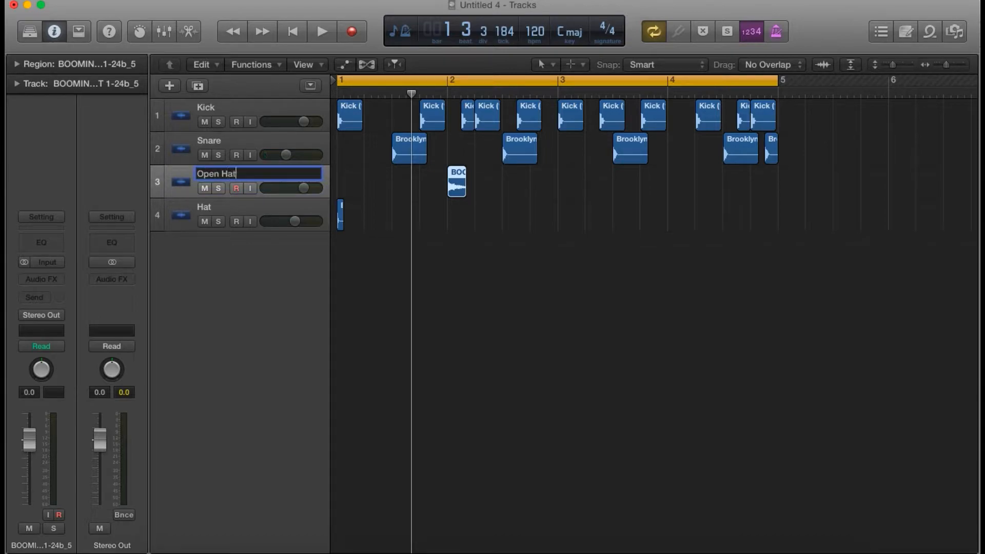
{"action": "key", "text": "Return"}
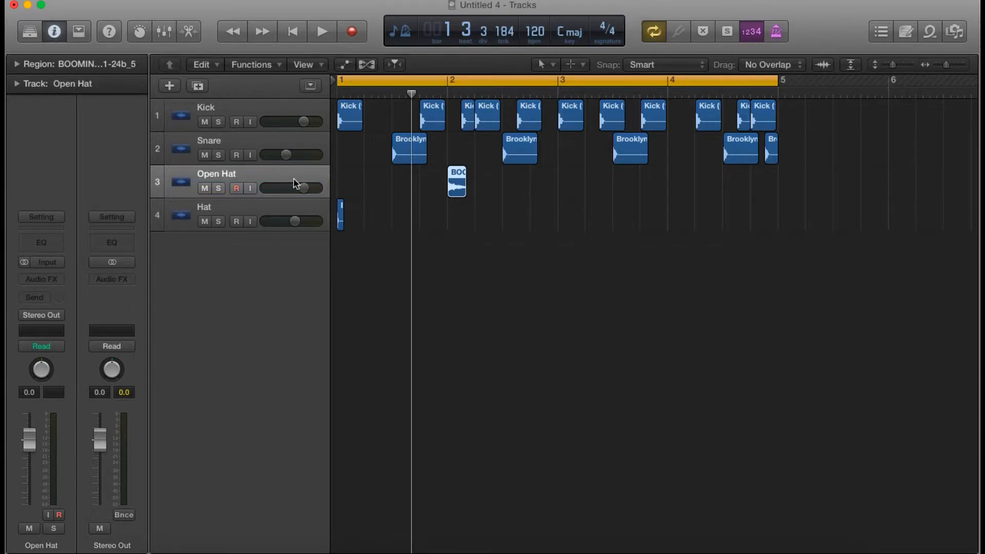
- Lower the Open Hat track's volume to about -13 dB and move its region to beat 2 of bar 1
{"action": "left_click", "coordinate": [306, 199]}
{"action": "left_click_drag", "start_coordinate": [304, 188], "coordinate": [282, 188]}
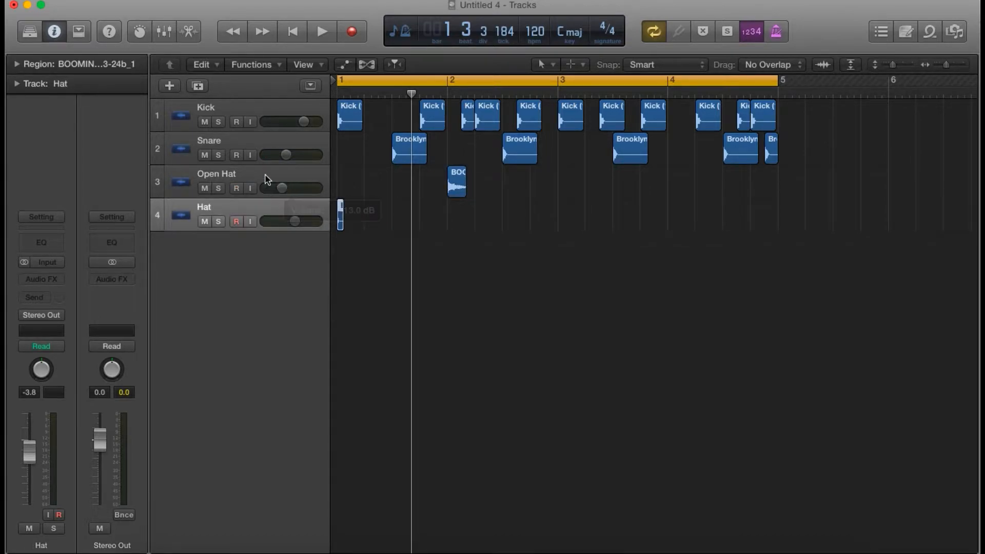
{"action": "left_click", "coordinate": [262, 177]}
{"action": "left_click", "coordinate": [429, 186]}
{"action": "left_click_drag", "start_coordinate": [457, 182], "coordinate": [375, 182]}
- Mute the Hat track and set the Open Hat track's volume to -16.8 dB while the loop plays
{"action": "left_click", "coordinate": [213, 222]}
{"action": "key", "text": "space"}
{"action": "left_click_drag", "start_coordinate": [283, 188], "coordinate": [278, 189]}
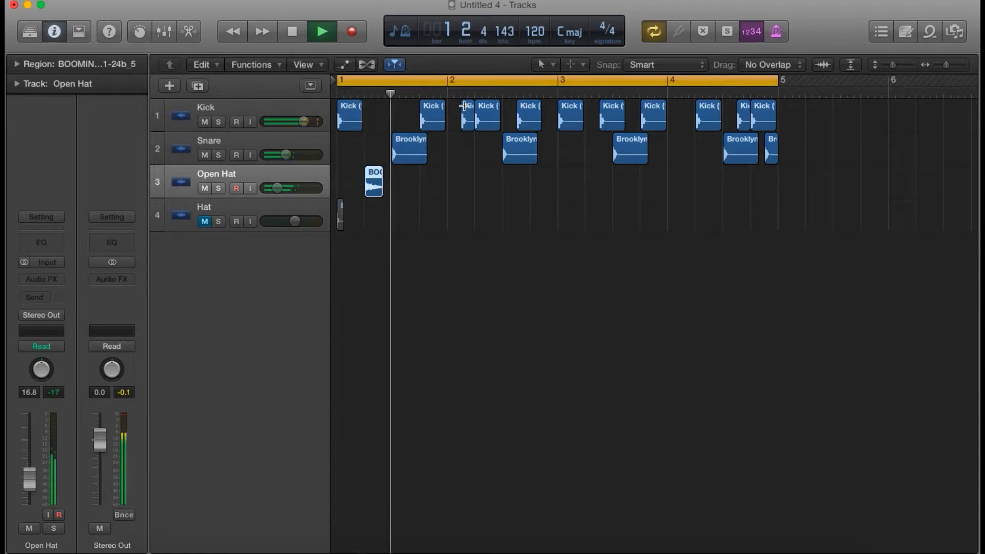
- Paste open-hat copies on beat 4 of bar 1 and on beats 2 and 4 of bars 2 and 3
{"action": "key", "text": "super+v"}
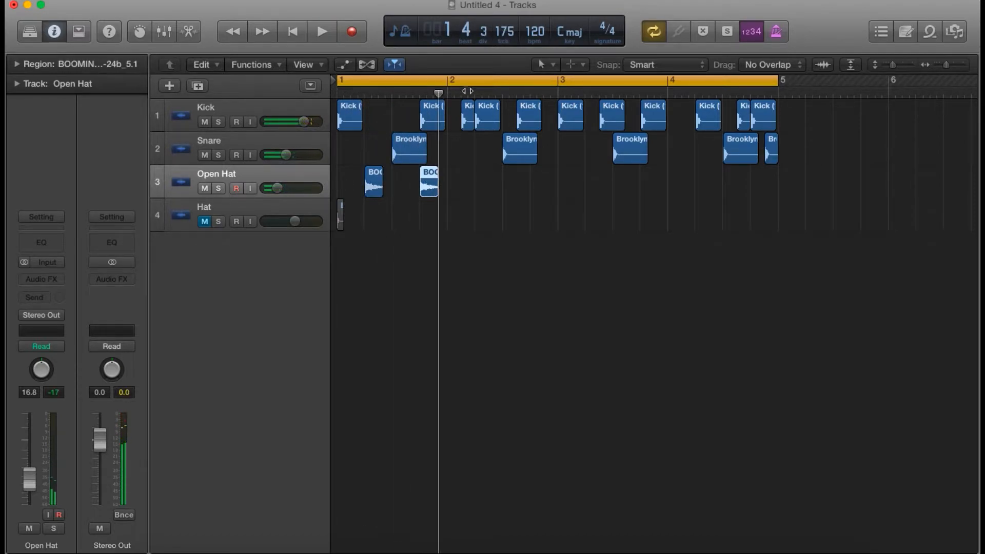
{"action": "key", "text": "super+v"}
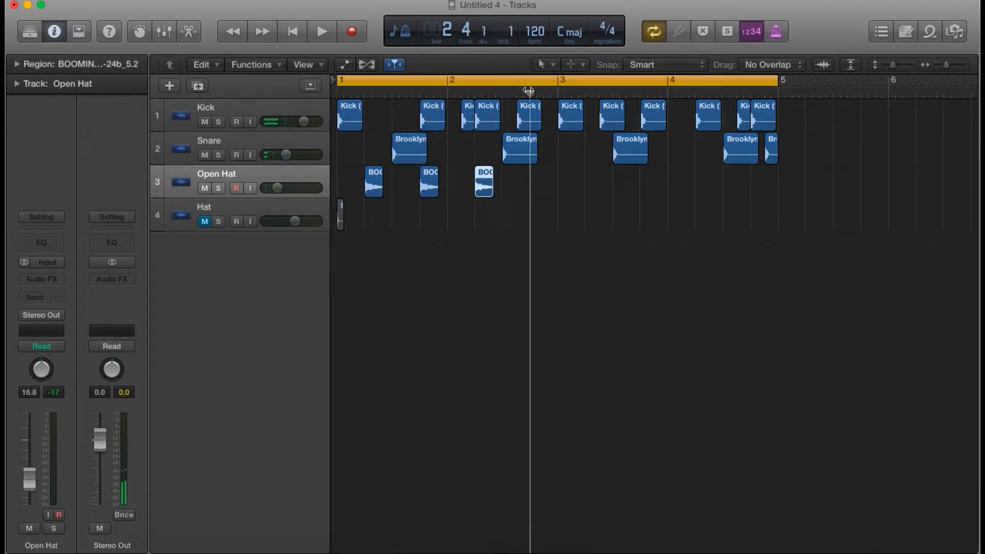
{"action": "key", "text": "super+Right"}
{"action": "key", "text": "super+v"}
{"action": "left_click", "coordinate": [526, 91]}
{"action": "key", "text": "super+v"}
{"action": "left_click", "coordinate": [504, 93]}
{"action": "key", "text": "super+v"}
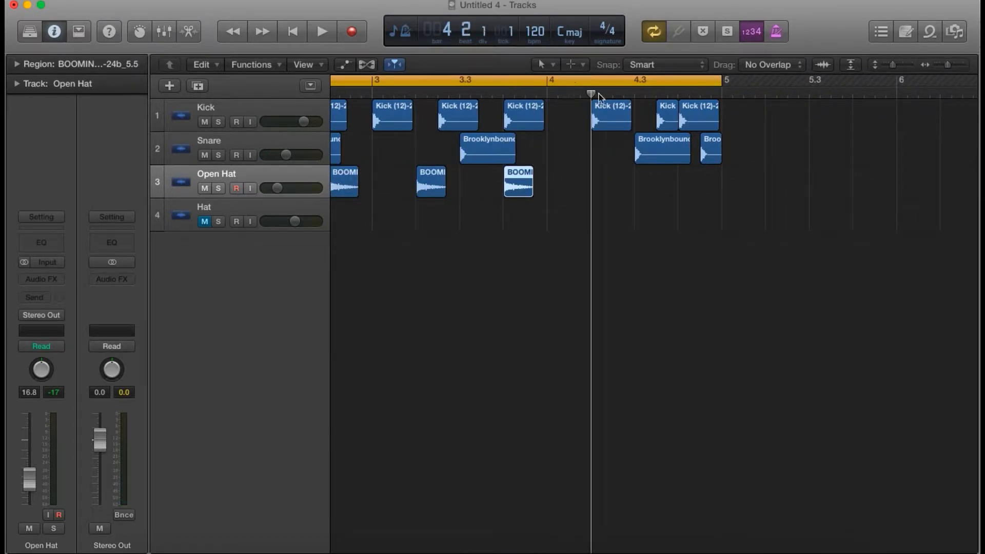
- Paste open-hat copies in bar 4 on beat 2, halfway through beat 3 and halfway through beat 4
{"action": "key", "text": "super+v"}
{"action": "left_click", "coordinate": [665, 94]}
{"action": "key", "text": "super+v"}
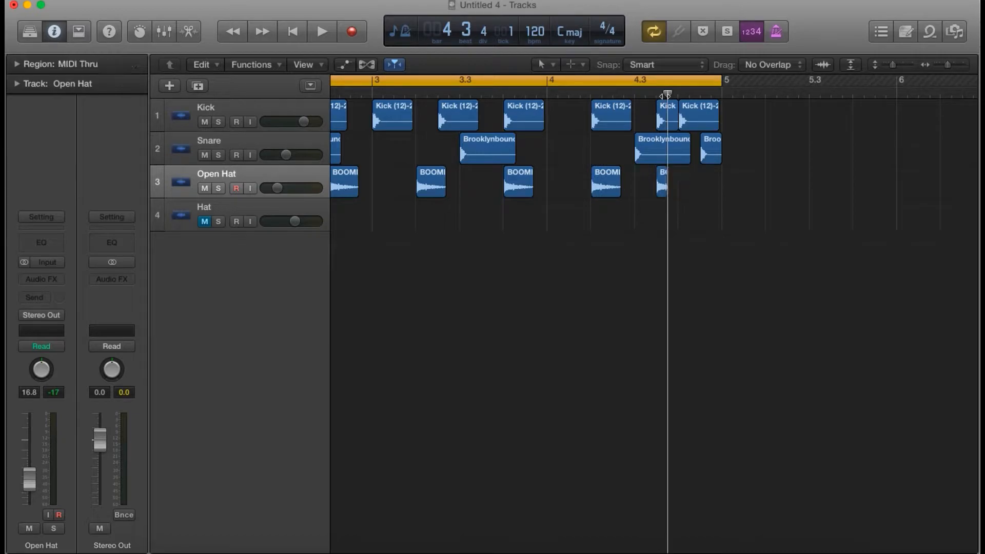
{"action": "left_click", "coordinate": [680, 94]}
{"action": "left_click", "coordinate": [722, 93]}
{"action": "left_click", "coordinate": [703, 93]}
{"action": "key", "text": "super+v"}
- Play the loop and set the Open Hat track's volume to -17.8 dB
{"action": "key", "text": "super+Left"}
{"action": "key", "text": "super+Left"}
{"action": "key", "text": "super+Left"}
{"action": "key", "text": "space"}
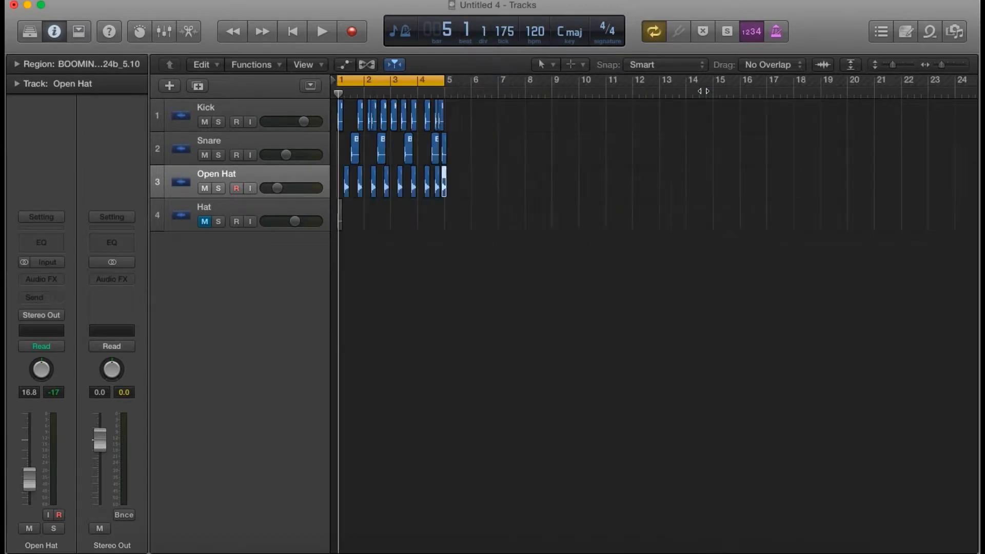
{"action": "key", "text": "super+Right"}
{"action": "key", "text": "super+Right"}
{"action": "key", "text": "super+Right"}
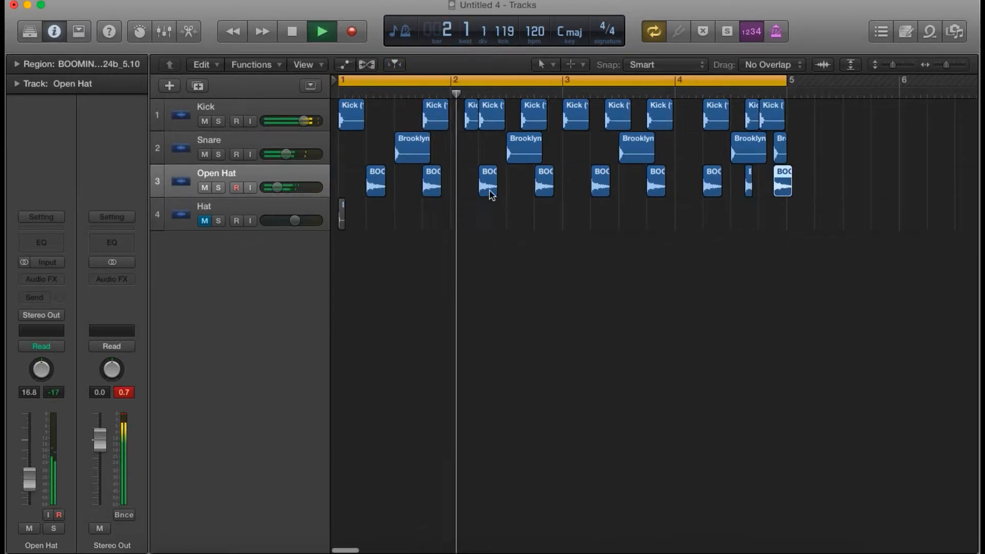
{"action": "left_click_drag", "start_coordinate": [278, 186], "coordinate": [277, 186]}
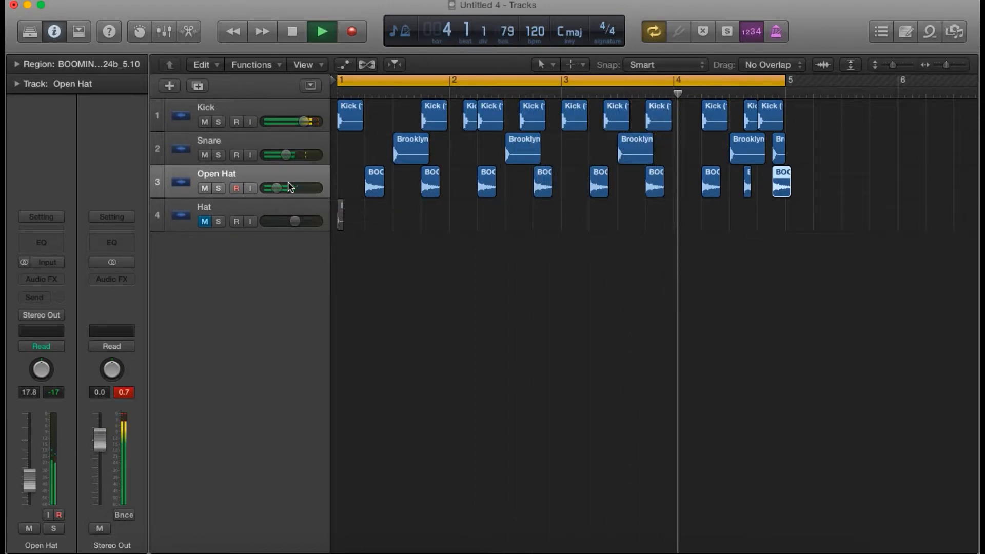
{"action": "left_click", "coordinate": [539, 282]}
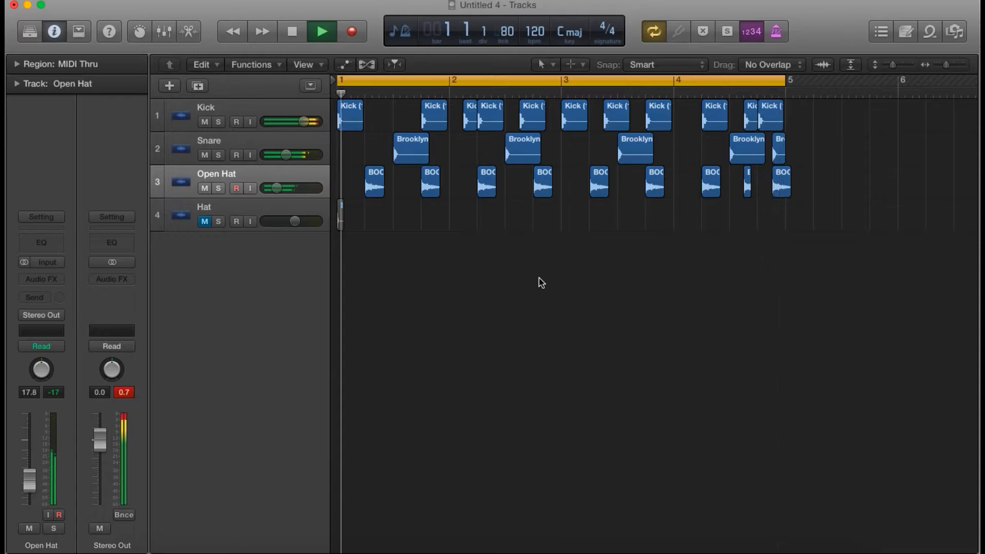
- Move the short open hat in bar 4 to beat 4 and trim the last open hat at the start of bar 5
{"action": "left_click_drag", "start_coordinate": [747, 175], "coordinate": [761, 174]}
{"action": "left_click", "coordinate": [619, 279]}
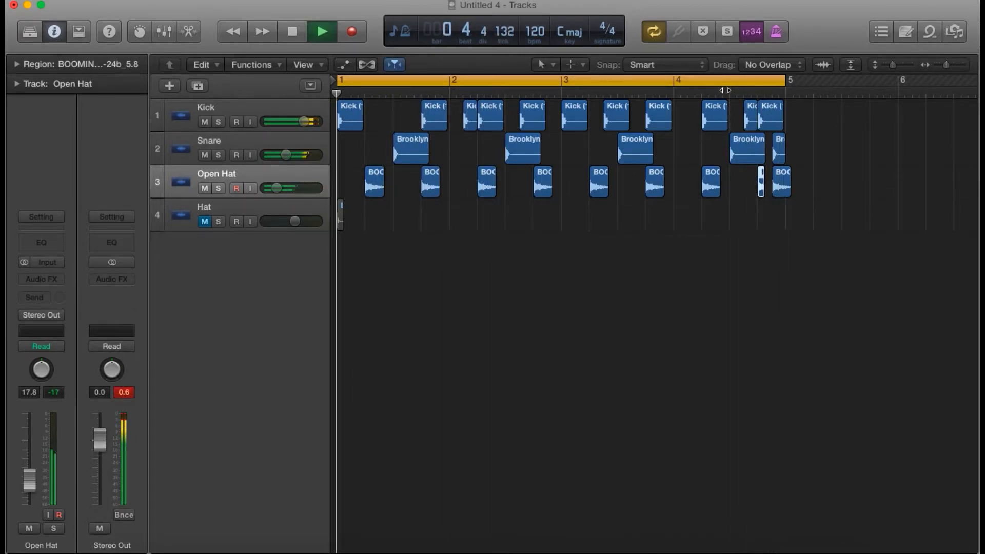
{"action": "key", "text": "space"}
{"action": "left_click_drag", "start_coordinate": [789, 190], "coordinate": [780, 190]}
- Unmute the Hat track and set its volume to -20.5 dB, checking it with playback
{"action": "left_click", "coordinate": [273, 214]}
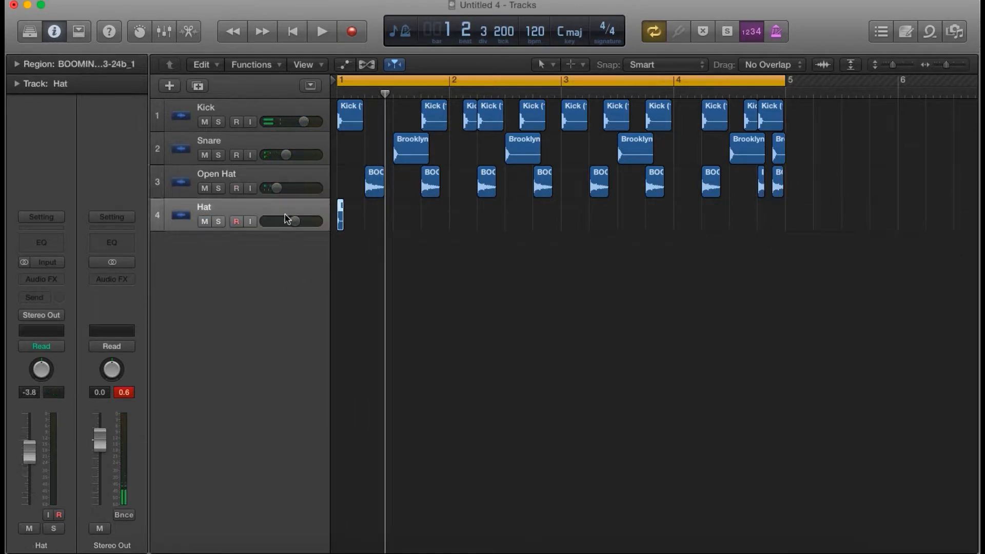
{"action": "key", "text": "space"}
{"action": "left_click_drag", "start_coordinate": [289, 221], "coordinate": [288, 221]}
{"action": "key", "text": "space"}
{"action": "key", "text": "space"}
{"action": "key", "text": "space"}
- Paste hat copies in bar 1 halfway through beat 1 and on the first three sixteenths of beat 2
{"action": "key", "text": "super+v"}
{"action": "left_click", "coordinate": [365, 93]}
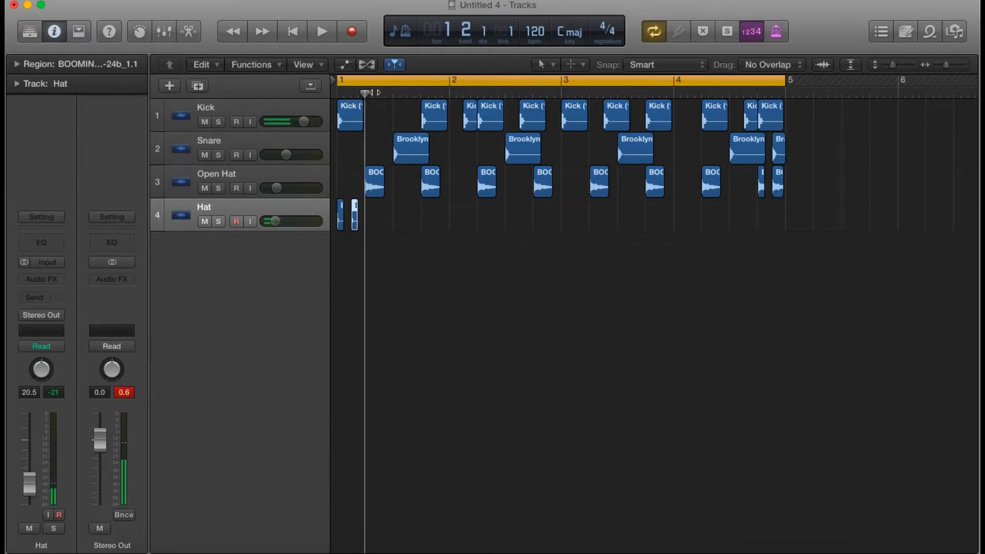
{"action": "key", "text": "super+Right"}
{"action": "key", "text": "super+Right"}
{"action": "key", "text": "super+v"}
{"action": "left_click", "coordinate": [402, 94]}
{"action": "key", "text": "super+v"}
{"action": "left_click", "coordinate": [418, 95]}
{"action": "key", "text": "super+v"}
- Paste hat copies on beats 3 and 4 of bar 1 and halfway through each, and play the loop
{"action": "left_click", "coordinate": [451, 94]}
{"action": "key", "text": "super+v"}
{"action": "left_click", "coordinate": [484, 94]}
{"action": "key", "text": "super+v"}
{"action": "left_click", "coordinate": [517, 94]}
{"action": "key", "text": "super+v"}
{"action": "left_click", "coordinate": [549, 93]}
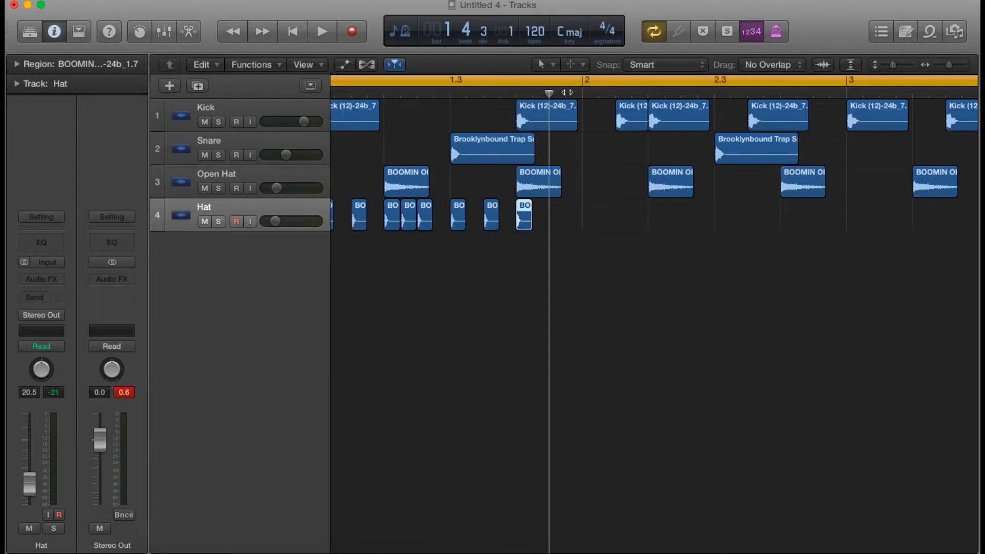
{"action": "key", "text": "super+Left"}
{"action": "key", "text": "super+Left"}
{"action": "key", "text": "space"}
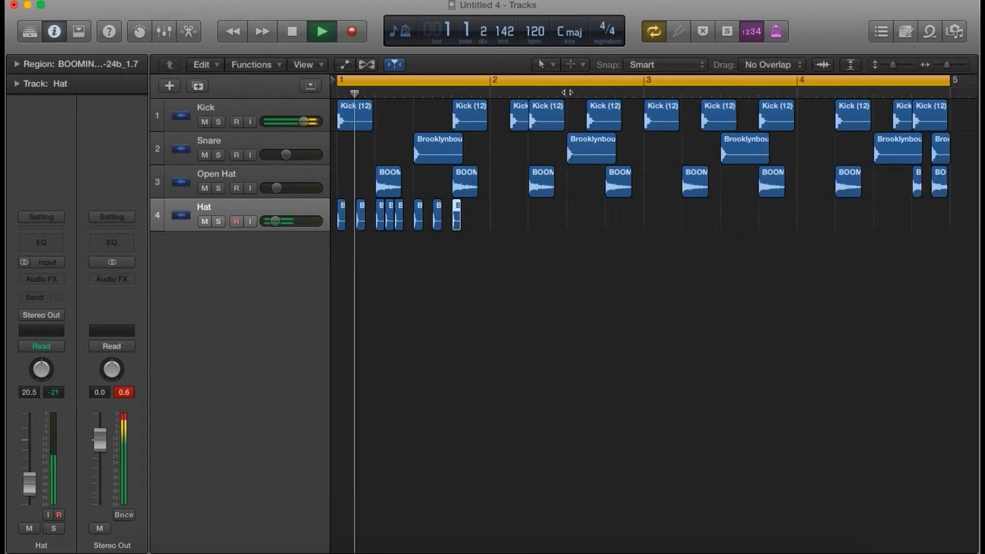
{"action": "key", "text": "space"}
{"action": "key", "text": "super+v"}
- Paste hat copies in bar 2 on the first, third and fourth sixteenths of beat 1, on beat 2 and halfway through beat 2
{"action": "left_click", "coordinate": [491, 92]}
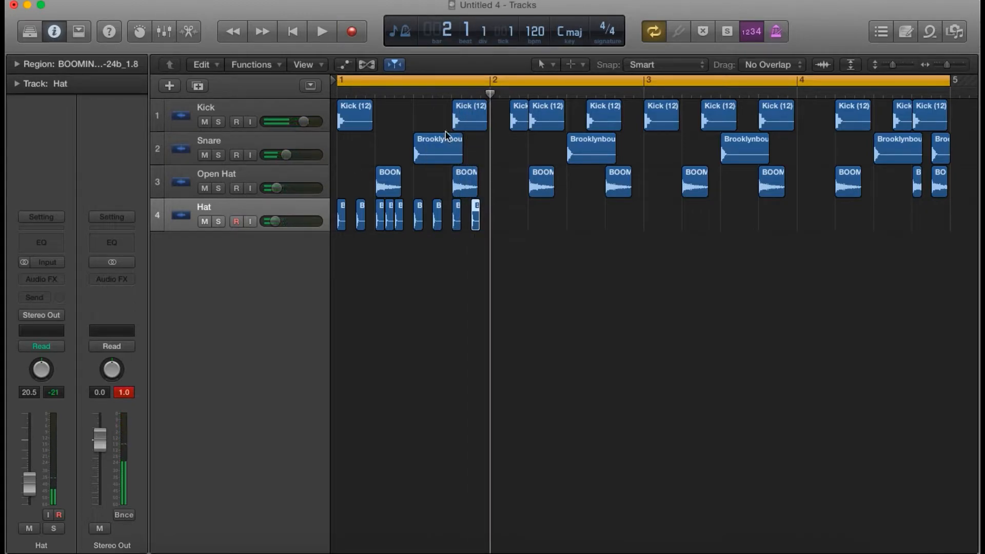
{"action": "key", "text": "super+Right"}
{"action": "key", "text": "super+v"}
{"action": "left_click", "coordinate": [531, 94]}
{"action": "key", "text": "super+v"}
{"action": "left_click", "coordinate": [545, 94]}
{"action": "key", "text": "super+v"}
{"action": "left_click", "coordinate": [561, 94]}
{"action": "key", "text": "super+v"}
{"action": "left_click", "coordinate": [587, 93]}
{"action": "key", "text": "super+v"}
- Paste hat copies on all four sixteenths of beat 3 and on beat 4 of bar 2
{"action": "left_click", "coordinate": [617, 93]}
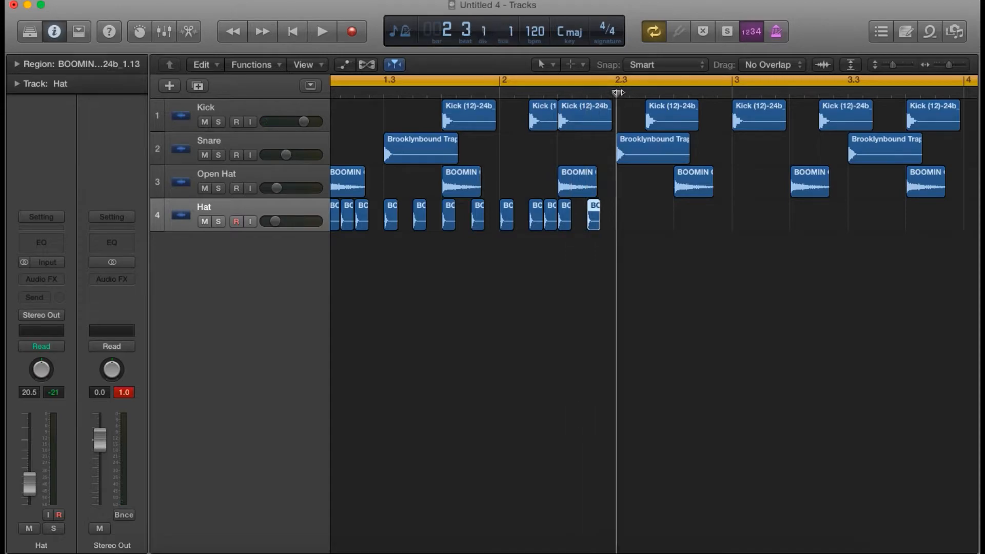
{"action": "key", "text": "super+v"}
{"action": "left_click", "coordinate": [631, 93]}
{"action": "key", "text": "super+v"}
{"action": "left_click", "coordinate": [644, 93]}
{"action": "key", "text": "super+v"}
{"action": "left_click", "coordinate": [660, 92]}
{"action": "key", "text": "super+v"}
{"action": "left_click", "coordinate": [674, 93]}
{"action": "key", "text": "super+v"}
- Paste hat copies halfway through beat 4 of bar 2 and on beat 1 of bar 3
{"action": "left_click", "coordinate": [688, 93]}
{"action": "left_click", "coordinate": [702, 93]}
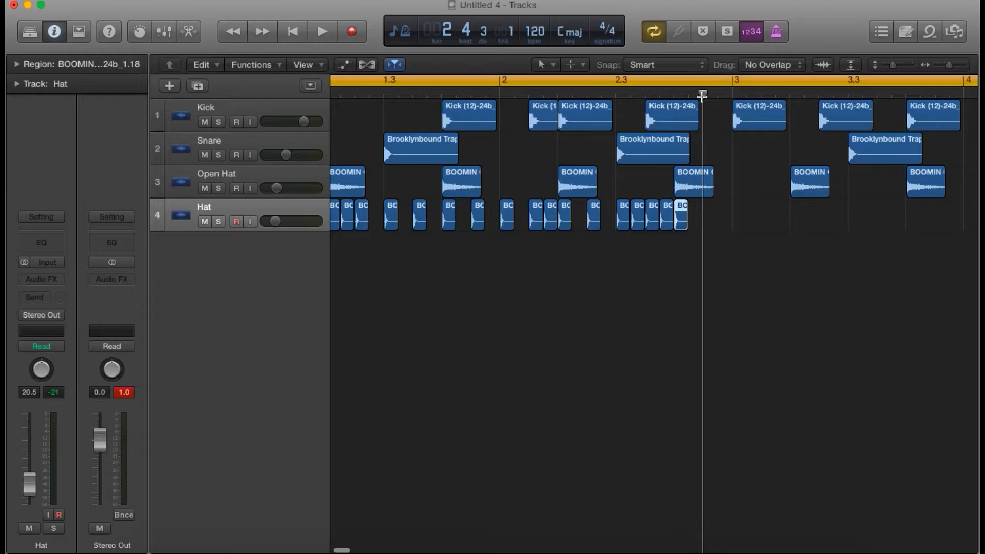
{"action": "scroll", "coordinate": [704, 101], "scroll_direction": "right", "scroll_amount": 4}
{"action": "key", "text": "super+v"}
{"action": "left_click", "coordinate": [634, 93]}
{"action": "key", "text": "super+Left"}
{"action": "key", "text": "super+Left"}
{"action": "scroll", "coordinate": [609, 90], "scroll_direction": "left", "scroll_amount": 2}
{"action": "key", "text": "super+v"}
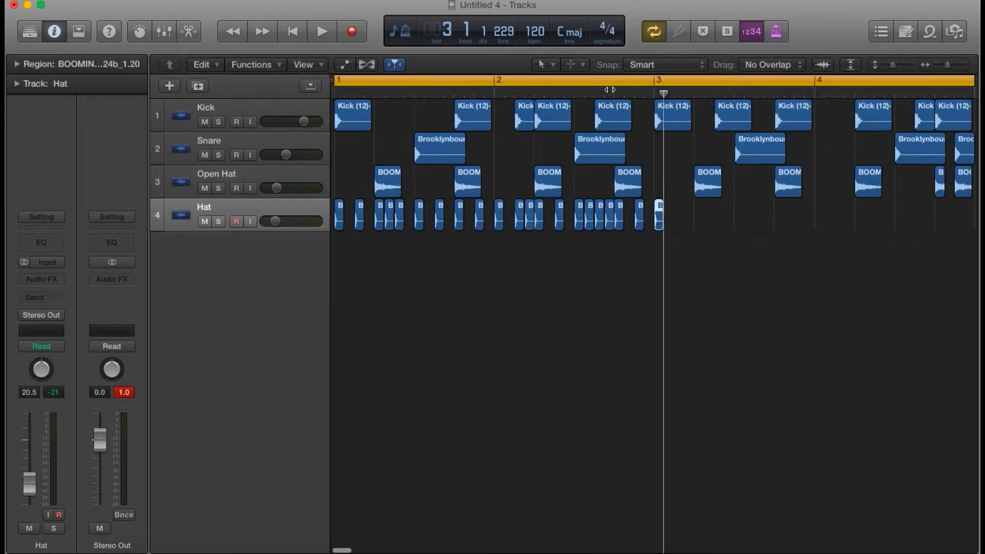
- Paste hat copies in bar 3 halfway through beat 1 and on the first three sixteenths of beat 2
{"action": "left_click", "coordinate": [684, 93]}
{"action": "key", "text": "super+v"}
{"action": "left_click", "coordinate": [705, 93]}
{"action": "key", "text": "super+v"}
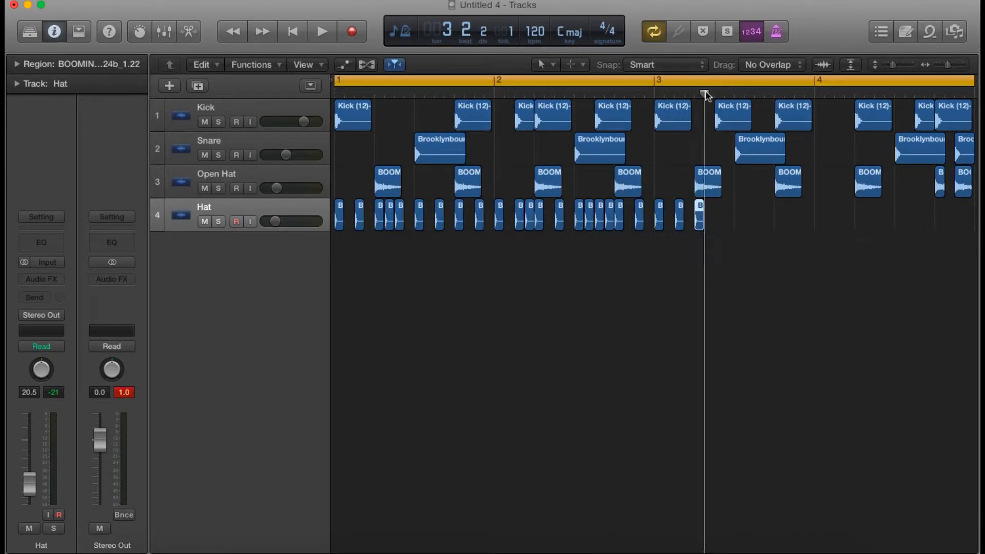
{"action": "key", "text": "super+v"}
{"action": "left_click", "coordinate": [716, 93]}
{"action": "key", "text": "super+v"}
- Paste hat copies on beats 3 and 4 of bar 3 and halfway through each of these beats
{"action": "left_click", "coordinate": [736, 93]}
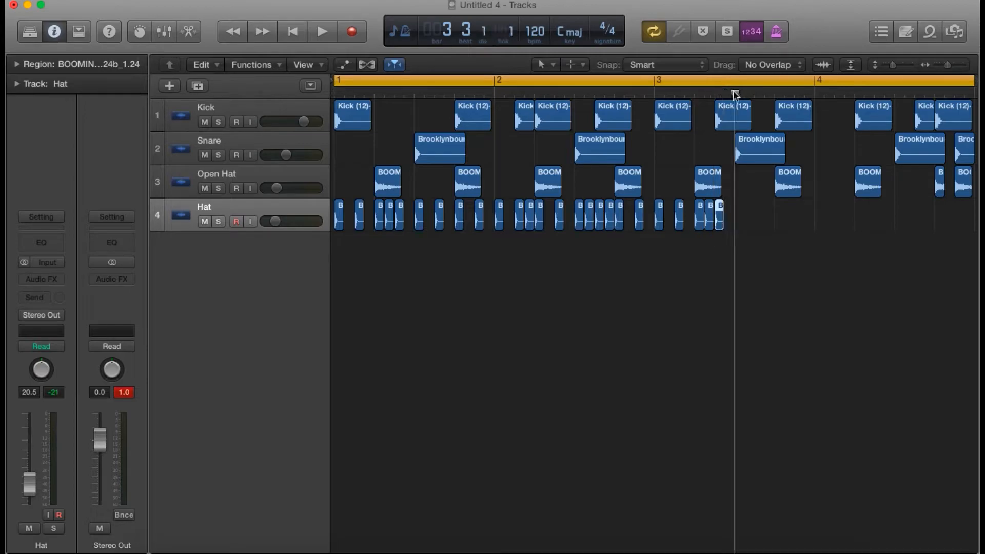
{"action": "key", "text": "super+v"}
{"action": "left_click", "coordinate": [764, 93]}
{"action": "key", "text": "super+v"}
{"action": "left_click", "coordinate": [784, 93]}
{"action": "key", "text": "super+v"}
{"action": "left_click", "coordinate": [804, 93]}
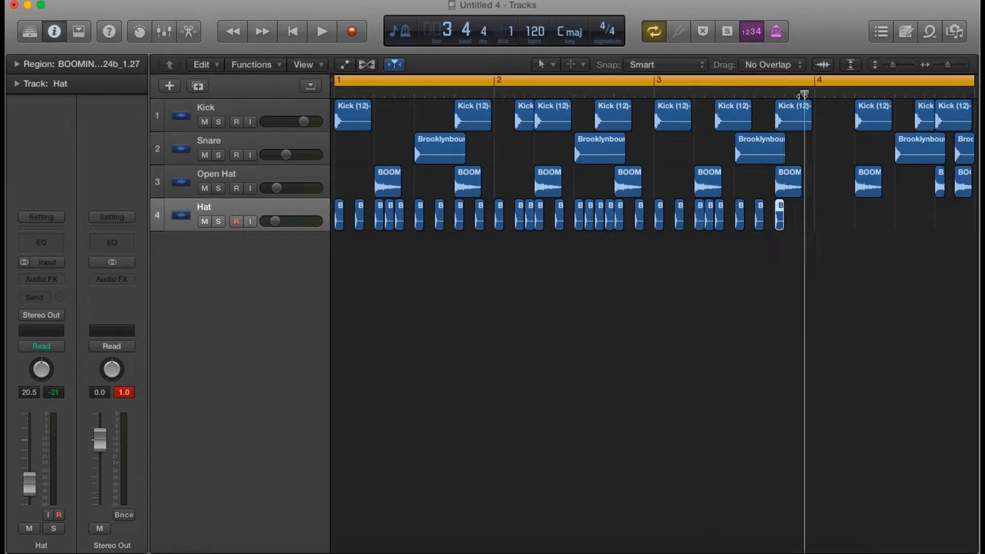
{"action": "key", "text": "super+v"}
- Paste three evenly spaced hat copies as triplets across beat 1 of bar 4
{"action": "left_click", "coordinate": [815, 94]}
{"action": "key", "text": "super+Right"}
{"action": "key", "text": "super+Right"}
{"action": "scroll", "coordinate": [814, 96], "scroll_direction": "right", "scroll_amount": 5}
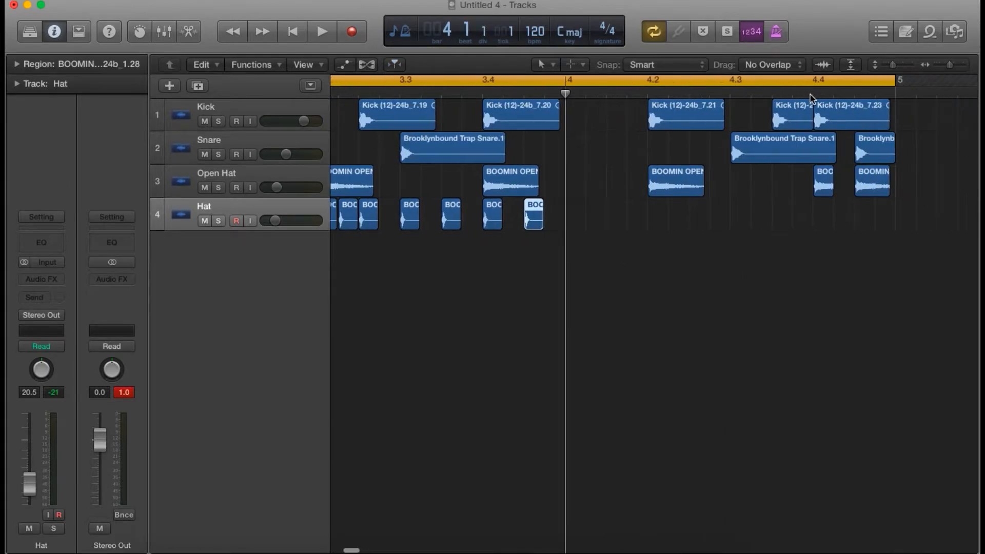
{"action": "key", "text": "super+Right"}
{"action": "key", "text": "super+v"}
{"action": "left_click", "coordinate": [616, 93]}
{"action": "key", "text": "super+v"}
{"action": "left_click_drag", "start_coordinate": [680, 93], "coordinate": [669, 93]}
{"action": "key", "text": "super+v"}
- Duplicate the three triplet hats from beat 1 onto beat 2 of bar 4
{"action": "left_click", "coordinate": [719, 93]}
{"action": "left_click_drag", "start_coordinate": [735, 245], "coordinate": [594, 215]}
{"action": "key", "text": "super+Left"}
{"action": "key", "text": "super+Left"}
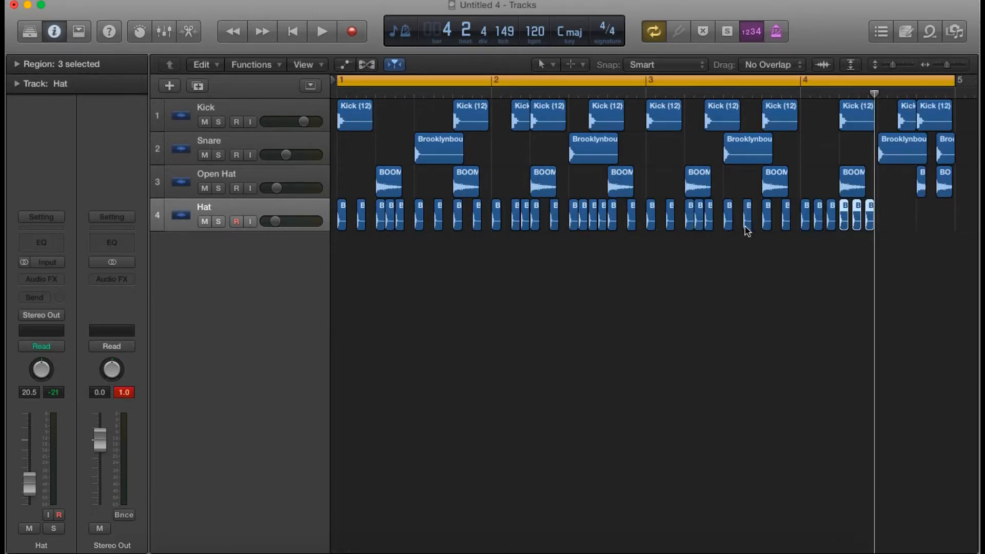
- Paste another hat copy on beat 3 of bar 4
{"action": "scroll", "coordinate": [765, 222], "scroll_direction": "up", "scroll_amount": 5}
{"action": "scroll", "coordinate": [764, 221], "scroll_direction": "right", "scroll_amount": 9}
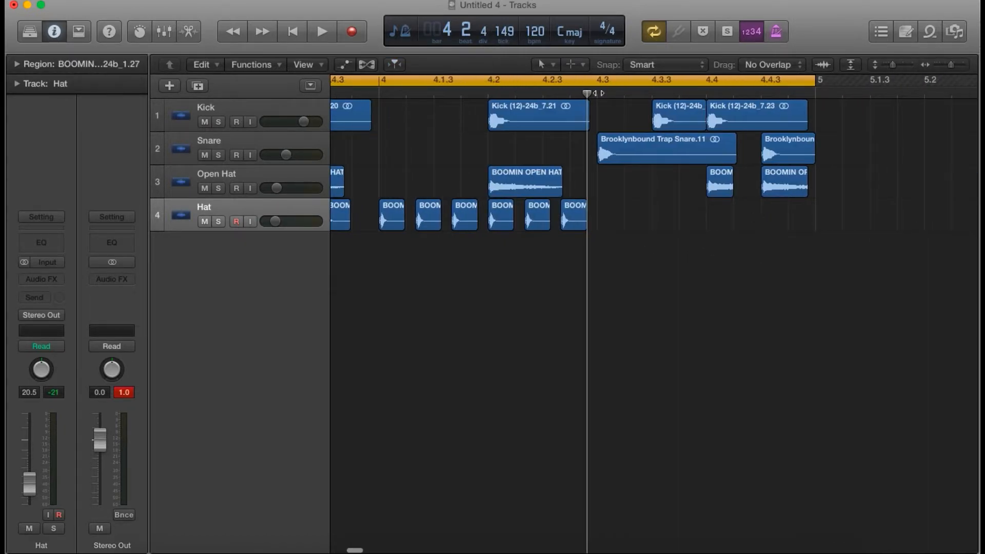
{"action": "left_click", "coordinate": [599, 93]}
{"action": "key", "text": "super+v"}
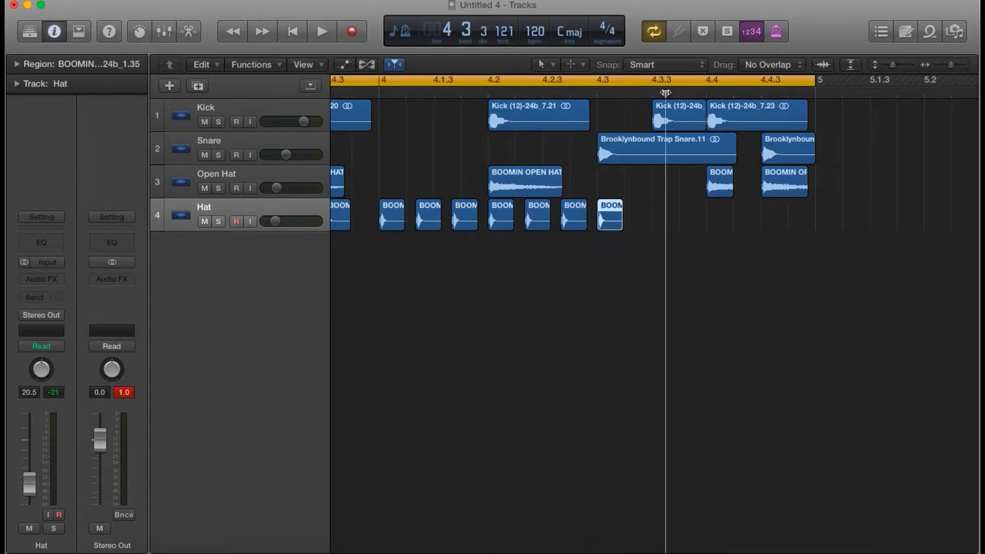
{"action": "mouse_move", "coordinate": [666, 93]}
{"action": "left_mouse_down"}
{"action": "mouse_move", "coordinate": [680, 91]}
{"action": "mouse_move", "coordinate": [661, 91]}
{"action": "left_mouse_up"}
{"action": "key", "text": "super+v"}
{"action": "left_click_drag", "start_coordinate": [729, 92], "coordinate": [744, 93]}
{"action": "key", "text": "super+v"}
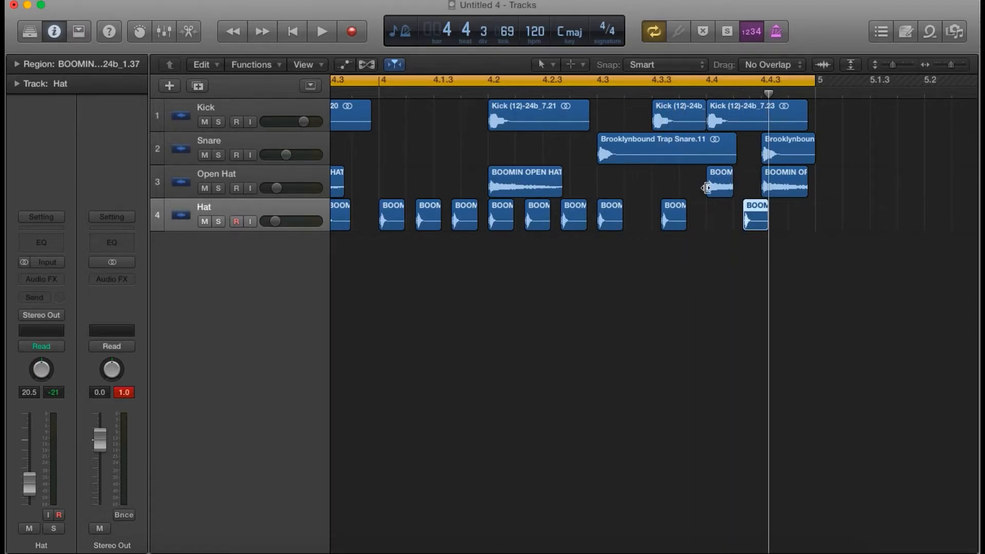
- Paste hat copies halfway through beat 3, on beat 4 and halfway through beat 4 of bar 4
{"action": "left_click", "coordinate": [643, 83]}
{"action": "left_click", "coordinate": [653, 92]}
{"action": "key", "text": "super+v"}
{"action": "left_click", "coordinate": [707, 92]}
{"action": "key", "text": "super+v"}
{"action": "left_click", "coordinate": [763, 92]}
{"action": "key", "text": "super+v"}
{"action": "left_click", "coordinate": [768, 79]}
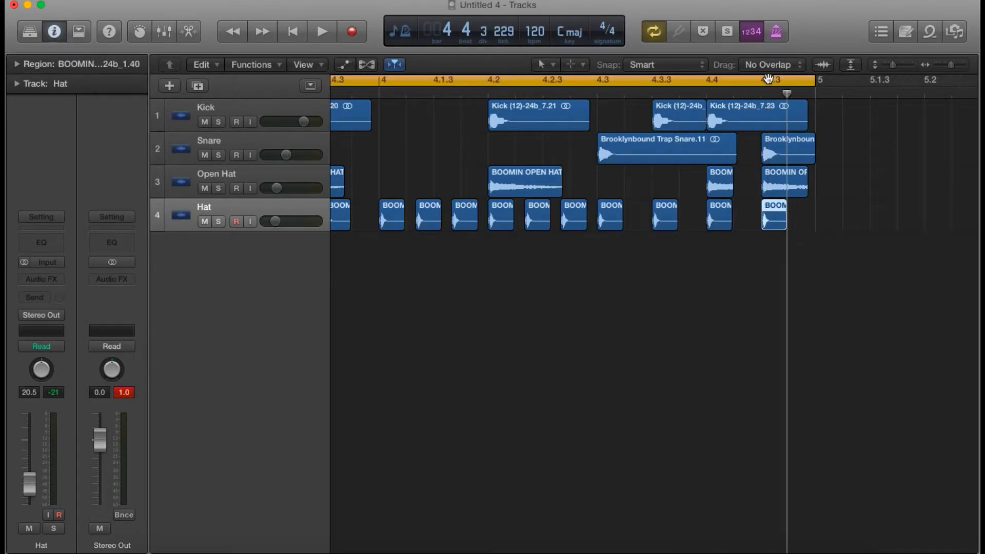
- Play the loop and lower the Hat track's volume to -22.5 dB
{"action": "key", "text": "space"}
{"action": "scroll", "coordinate": [759, 271], "scroll_direction": "down", "scroll_amount": 5}
{"action": "left_click", "coordinate": [769, 320]}
{"action": "scroll", "coordinate": [770, 322], "scroll_direction": "down", "scroll_amount": 5}
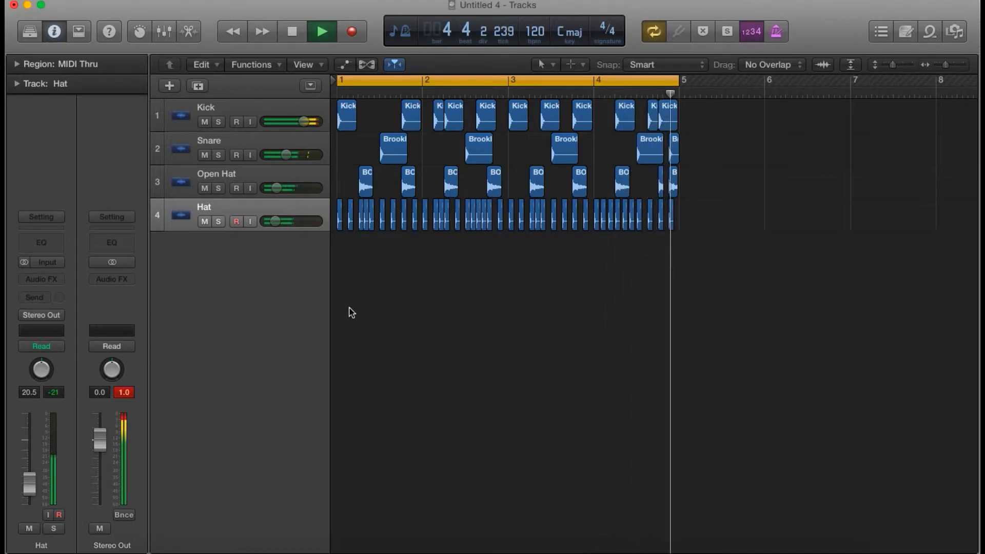
{"action": "left_click_drag", "start_coordinate": [275, 221], "coordinate": [273, 222]}
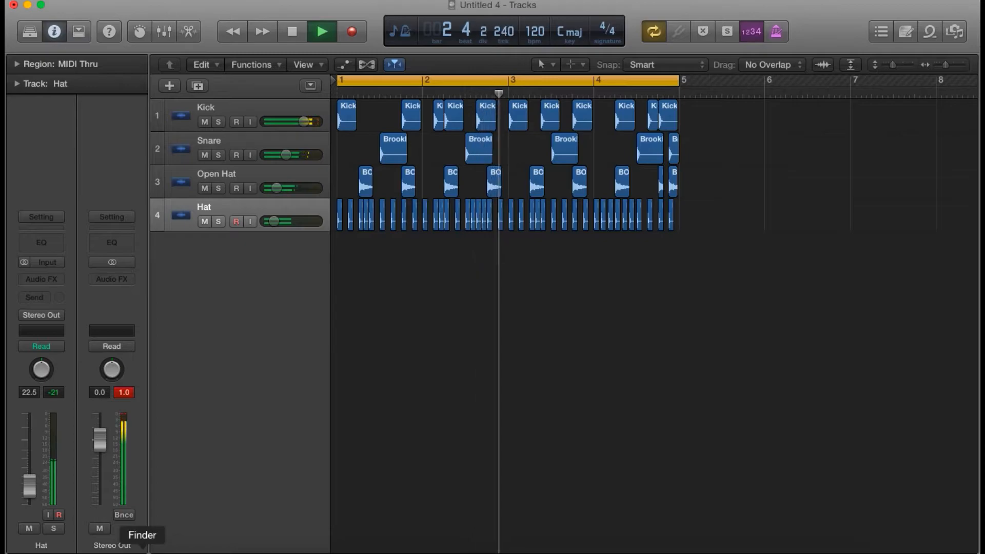
{"action": "key", "text": "space"}
- Switch to Finder and search This Mac for "crash"
{"action": "left_click", "coordinate": [142, 551]}
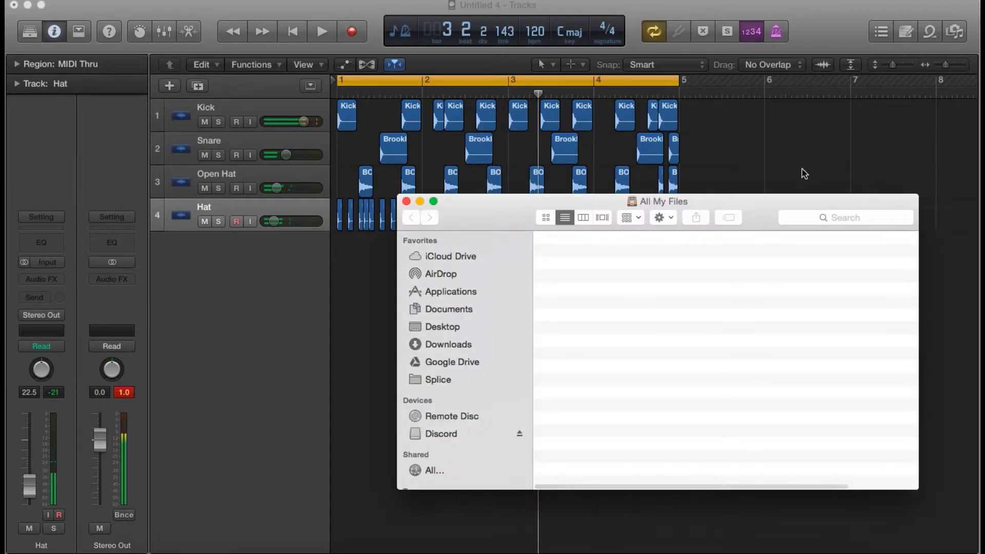
{"action": "left_click", "coordinate": [818, 217]}
{"action": "type", "text": "crash"}
{"action": "left_click_drag", "start_coordinate": [769, 202], "coordinate": [910, 78]}
{"action": "left_click", "coordinate": [733, 115]}
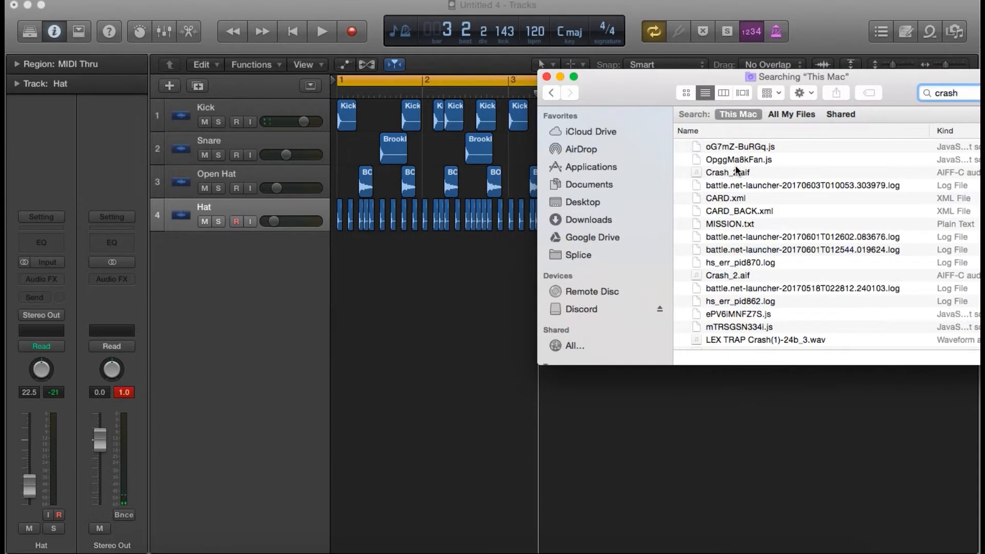
- Add the Crash 001.wav sample on a new track below the hats, starting at bar 1
{"action": "scroll", "coordinate": [730, 256], "scroll_direction": "down", "scroll_amount": 2}
{"action": "scroll", "coordinate": [728, 253], "scroll_direction": "down", "scroll_amount": 1}
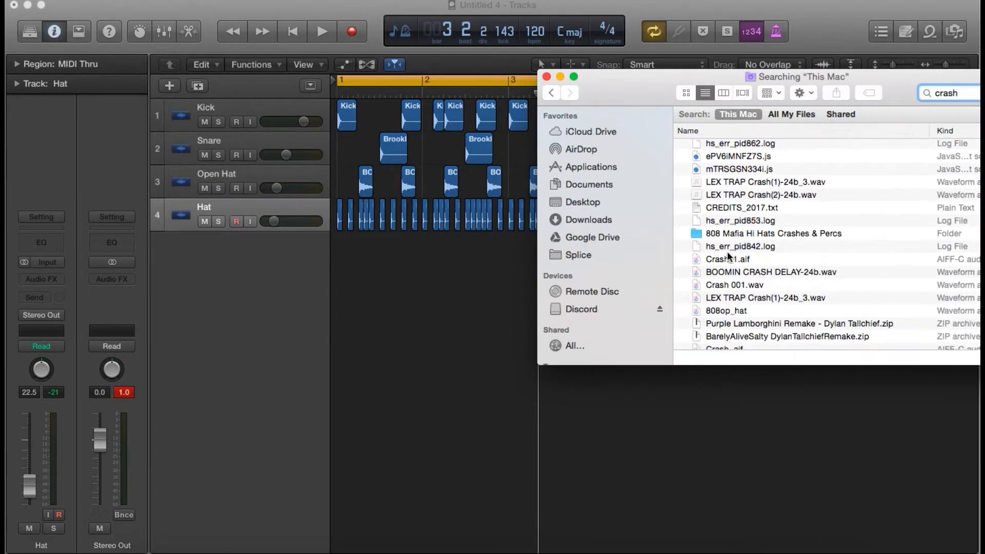
{"action": "left_click_drag", "start_coordinate": [731, 282], "coordinate": [332, 280]}
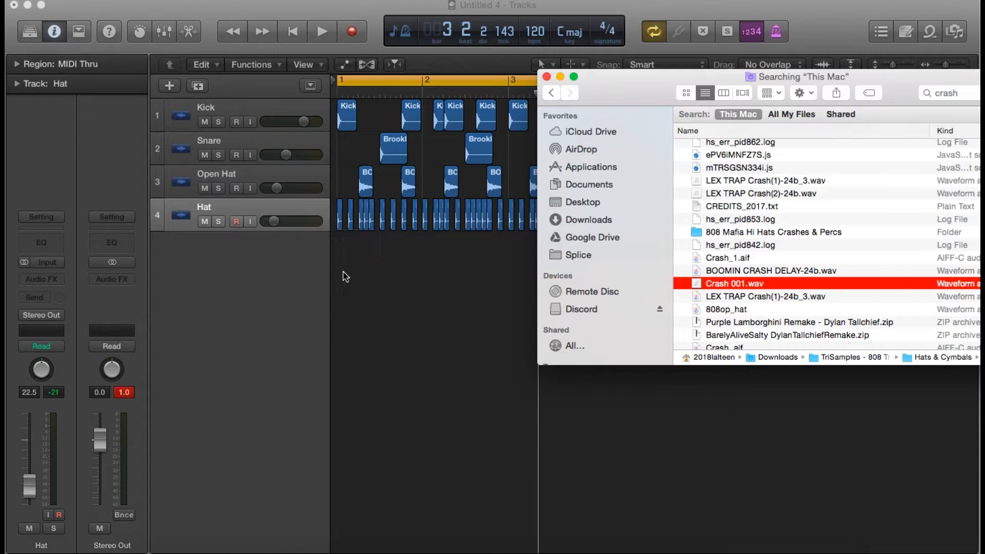
{"action": "left_click_drag", "start_coordinate": [693, 286], "coordinate": [339, 250]}
{"action": "left_click", "coordinate": [430, 292]}
- Set the crash track's volume to -29.5 dB and rename the track Crash
{"action": "left_click", "coordinate": [304, 254]}
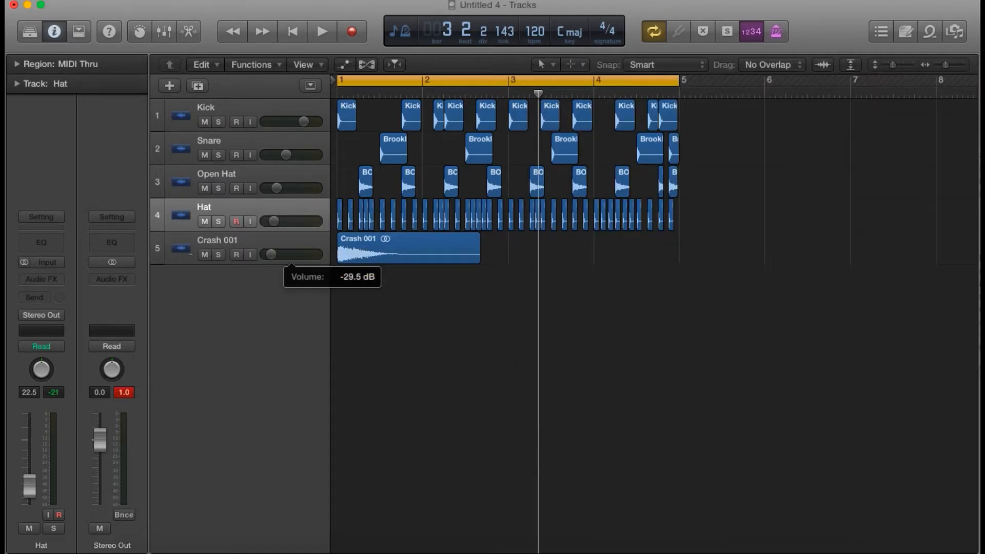
{"action": "left_click", "coordinate": [240, 241]}
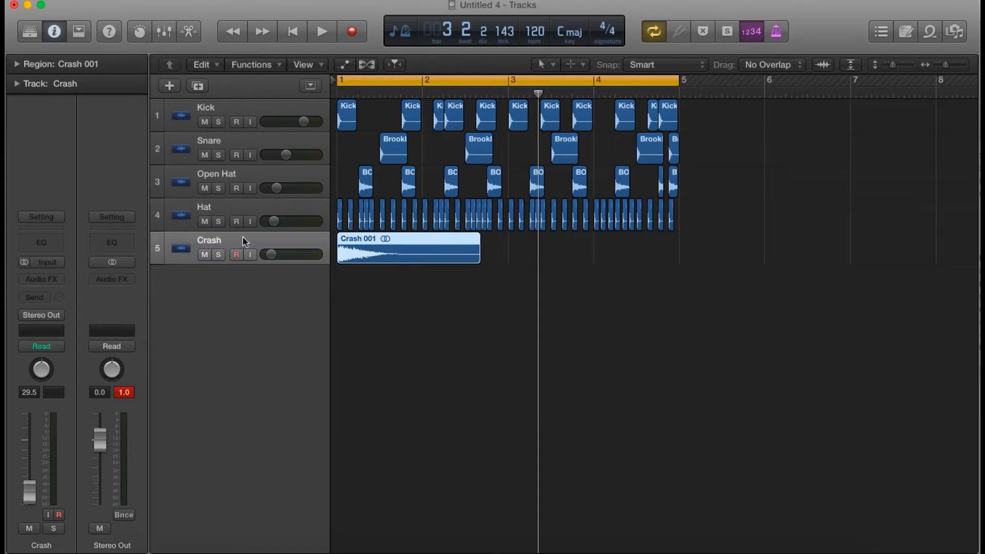
{"action": "key", "text": "space"}
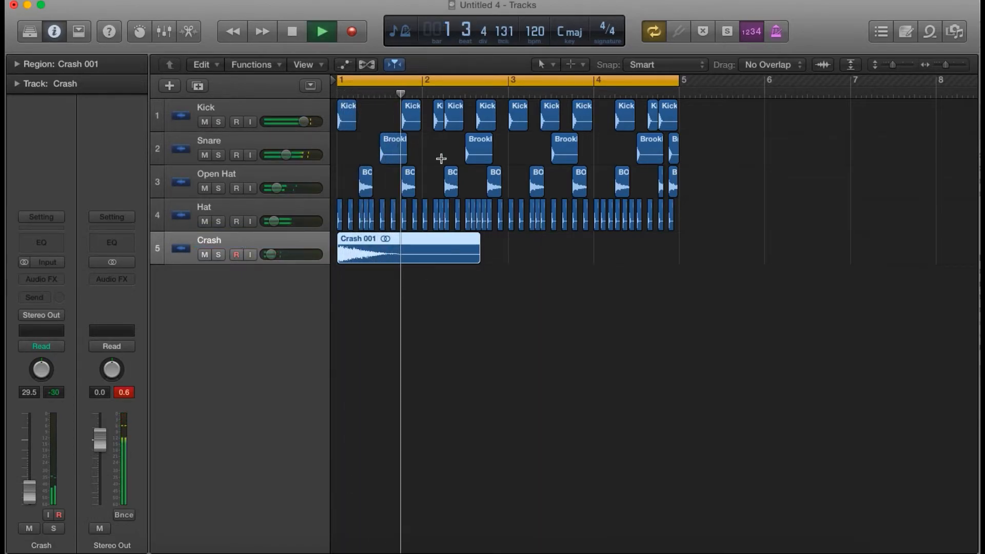
{"action": "key", "text": "space"}
- Paste a crash copy halfway through beat 1 of bar 2 and cut it down to a sixteenth note
{"action": "key", "text": "super+v"}
{"action": "scroll", "coordinate": [439, 138], "scroll_direction": "up", "scroll_amount": 5}
{"action": "scroll", "coordinate": [440, 138], "scroll_direction": "left", "scroll_amount": 3}
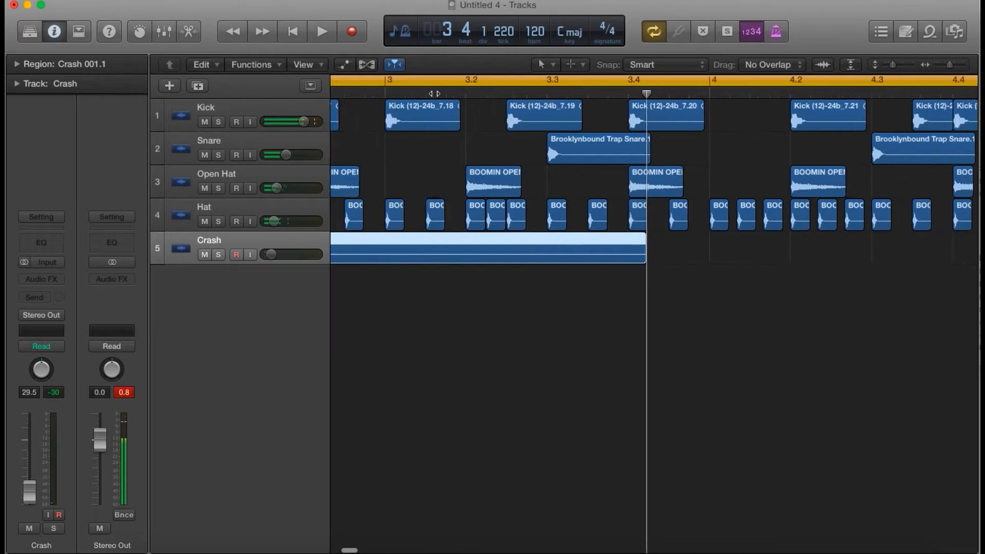
{"action": "scroll", "coordinate": [435, 93], "scroll_direction": "left", "scroll_amount": 10}
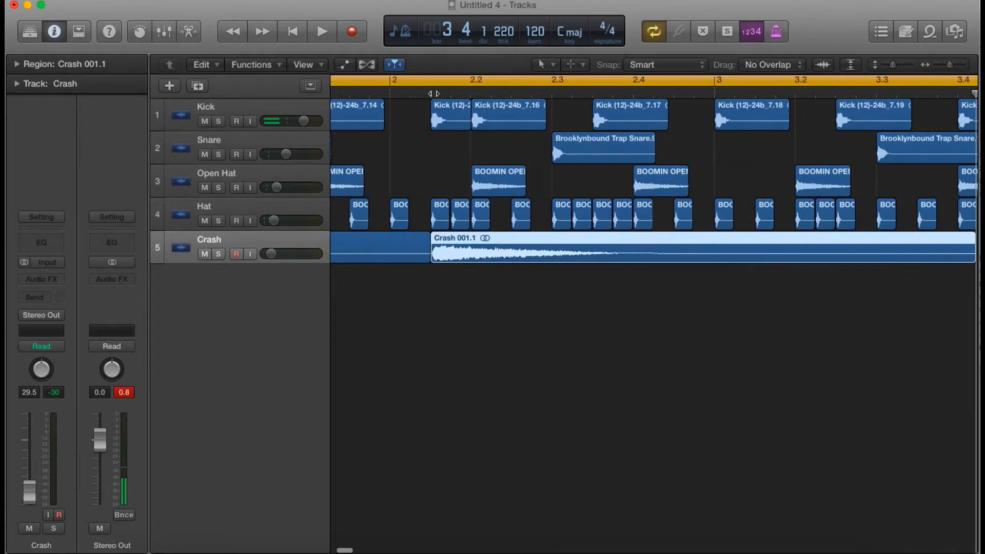
{"action": "left_click", "coordinate": [451, 96]}
{"action": "key", "text": "super+t"}
{"action": "key", "text": "Delete"}
- Paste a crash copy on beat 2 of bar 2 and play the loop
{"action": "left_click", "coordinate": [472, 96]}
{"action": "key", "text": "super+v"}
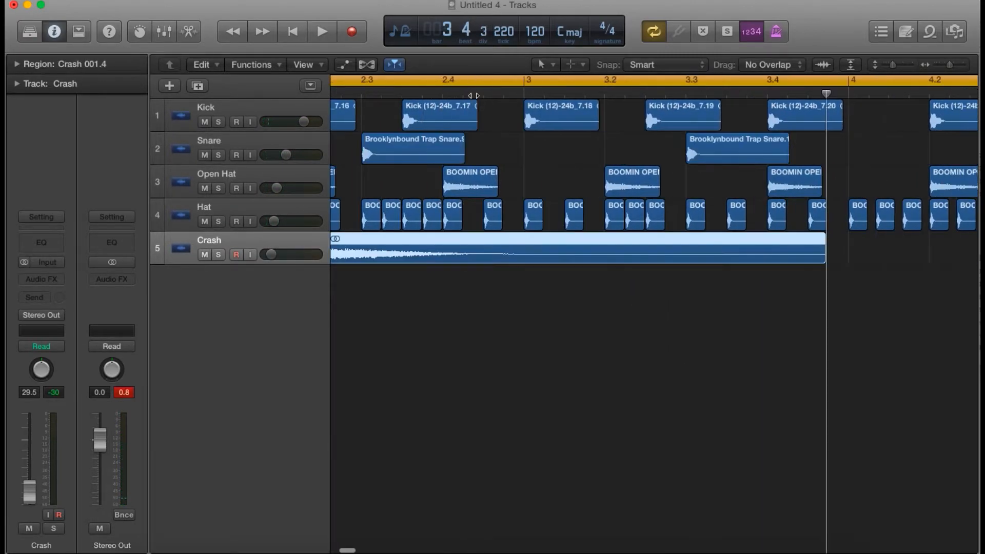
{"action": "scroll", "coordinate": [474, 96], "scroll_direction": "down", "scroll_amount": 5}
{"action": "key", "text": "space"}
- Stop playback and paste a crash copy at the start of bar 3
{"action": "scroll", "coordinate": [473, 96], "scroll_direction": "up", "scroll_amount": 3}
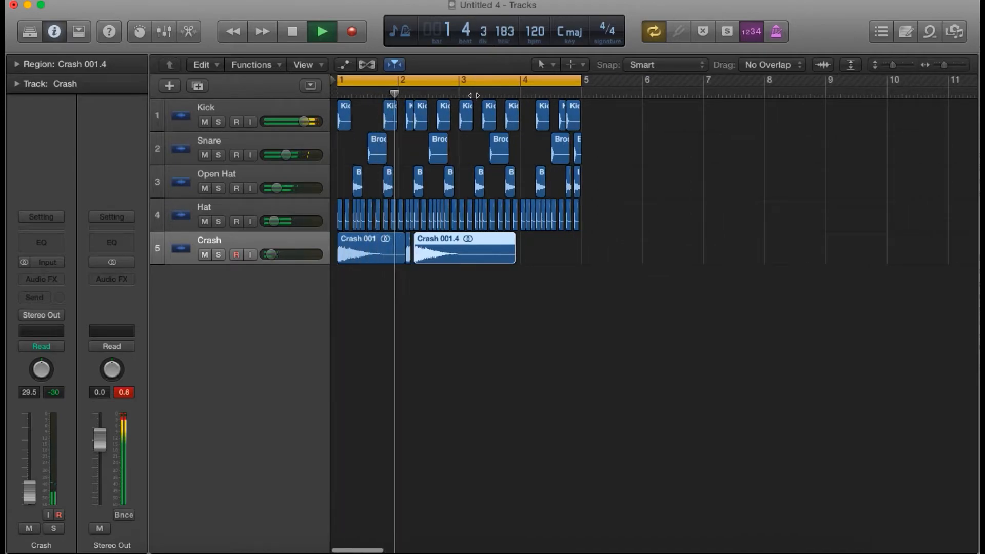
{"action": "scroll", "coordinate": [473, 96], "scroll_direction": "up", "scroll_amount": 5}
{"action": "scroll", "coordinate": [474, 96], "scroll_direction": "right", "scroll_amount": 1}
{"action": "scroll", "coordinate": [510, 95], "scroll_direction": "right", "scroll_amount": 4}
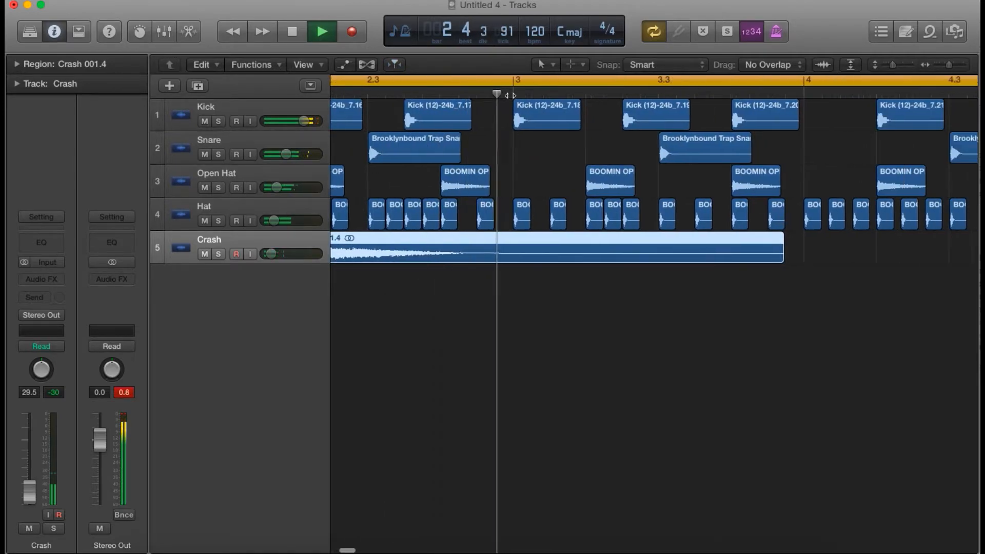
{"action": "key", "text": "space"}
{"action": "left_click", "coordinate": [510, 95]}
{"action": "key", "text": "super+v"}
- Paste crash copies on beat 4 of bar 3, beat 2 of bar 4 and halfway through beat 4 of bar 4
{"action": "scroll", "coordinate": [510, 95], "scroll_direction": "down", "scroll_amount": 4}
{"action": "scroll", "coordinate": [578, 78], "scroll_direction": "right", "scroll_amount": 1}
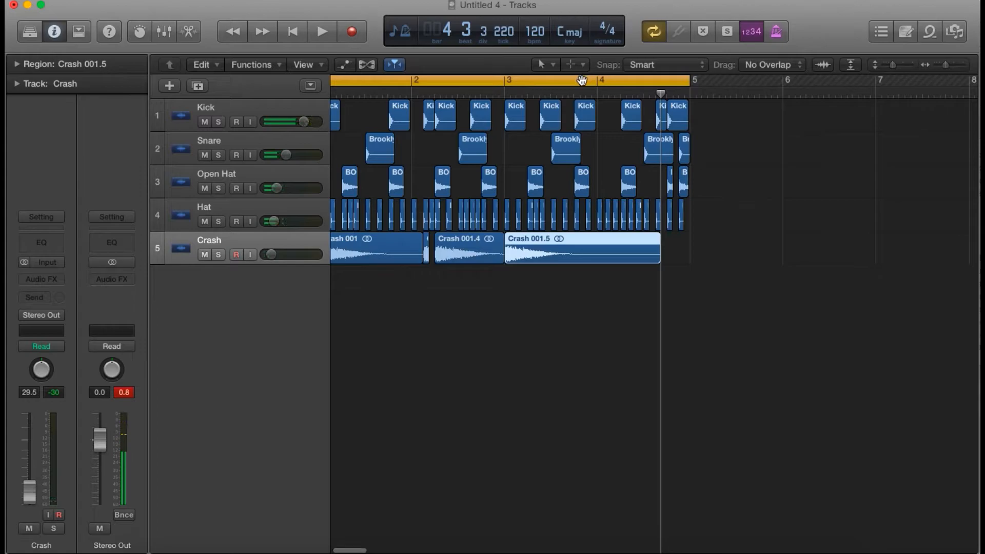
{"action": "left_click", "coordinate": [582, 81]}
{"action": "left_click", "coordinate": [574, 94]}
{"action": "key", "text": "super+v"}
{"action": "left_click", "coordinate": [622, 95]}
{"action": "key", "text": "super+v"}
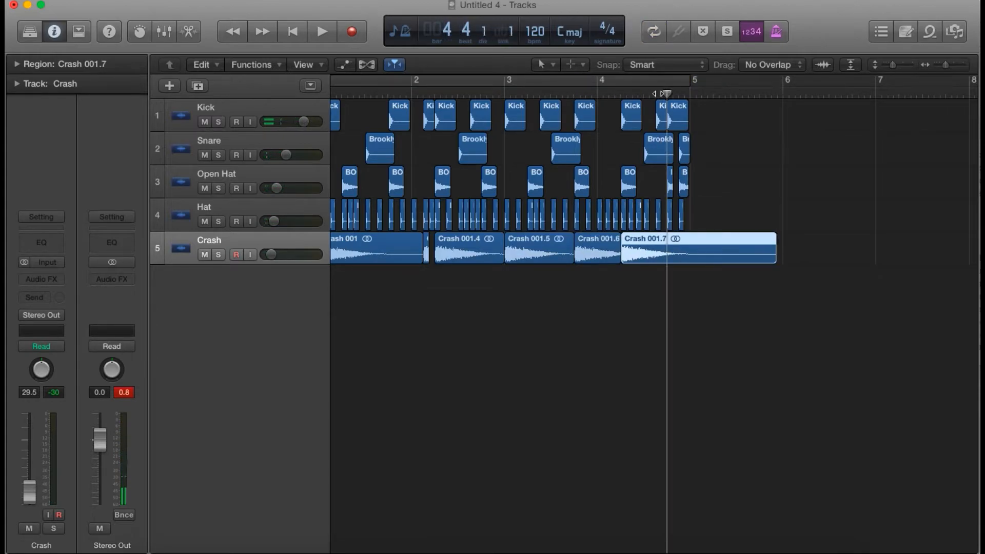
{"action": "left_click_drag", "start_coordinate": [659, 93], "coordinate": [678, 93]}
{"action": "key", "text": "super+v"}
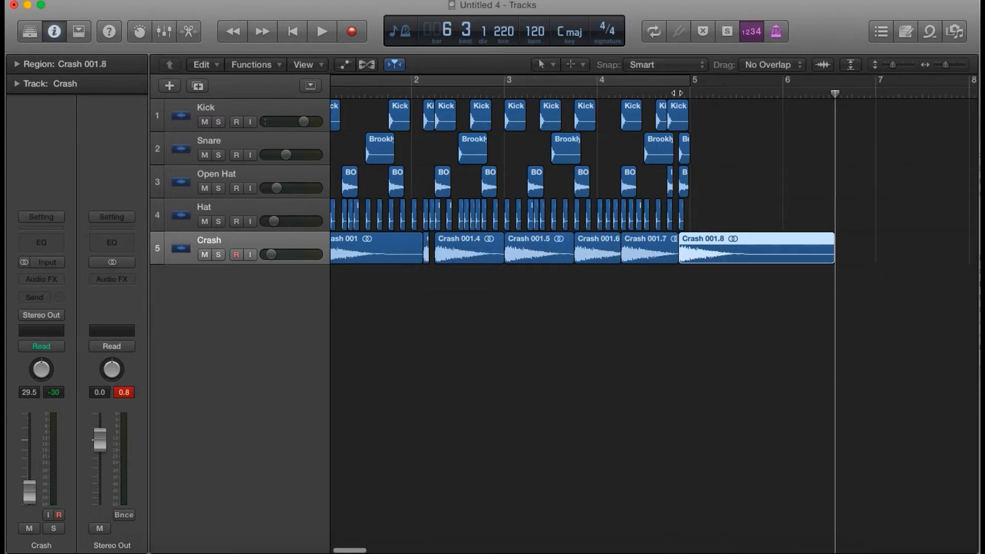
- Split the last crash at the end of bar 4 and delete the part extending past the loop
{"action": "scroll", "coordinate": [677, 93], "scroll_direction": "up", "scroll_amount": 4}
{"action": "scroll", "coordinate": [677, 93], "scroll_direction": "down", "scroll_amount": 4}
{"action": "scroll", "coordinate": [750, 95], "scroll_direction": "up", "scroll_amount": 4}
{"action": "key", "text": "super+t"}
{"action": "key", "text": "Delete"}
- Turn the four-bar cycle back on and play the whole loop with the crashes
{"action": "left_click", "coordinate": [734, 81]}
{"action": "key", "text": "space"}
{"action": "scroll", "coordinate": [735, 81], "scroll_direction": "down", "scroll_amount": 4}
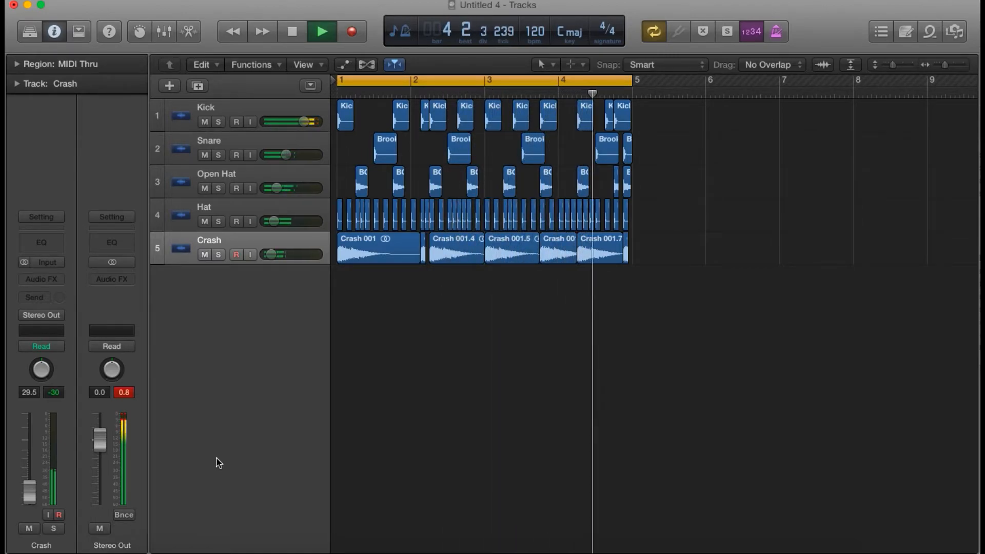
{"action": "key", "text": "space"}
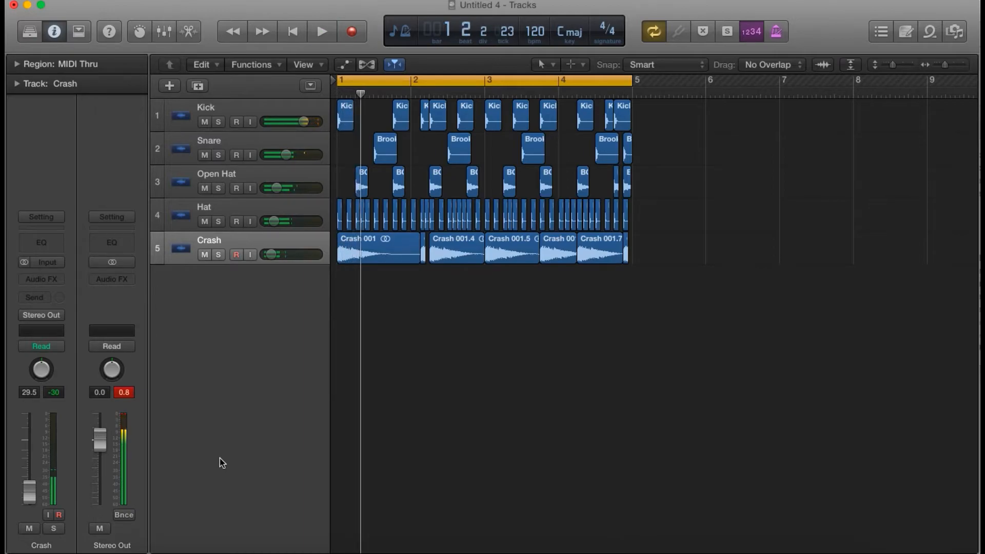
- Return to Finder and search This Mac for "perc"
{"action": "left_click", "coordinate": [144, 551]}
{"action": "left_click_drag", "start_coordinate": [947, 76], "coordinate": [813, 23]}
{"action": "left_click", "coordinate": [865, 36]}
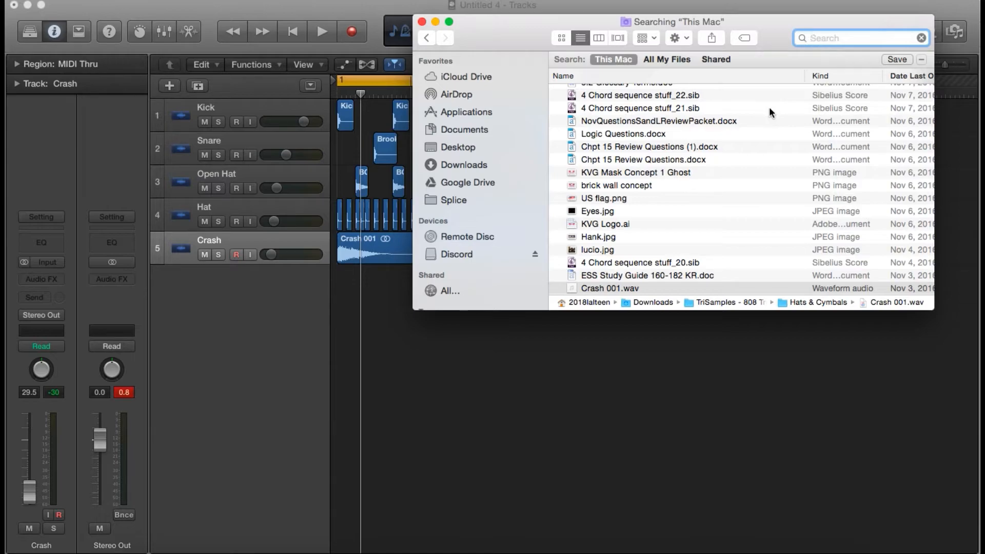
{"action": "type", "text": "per"}
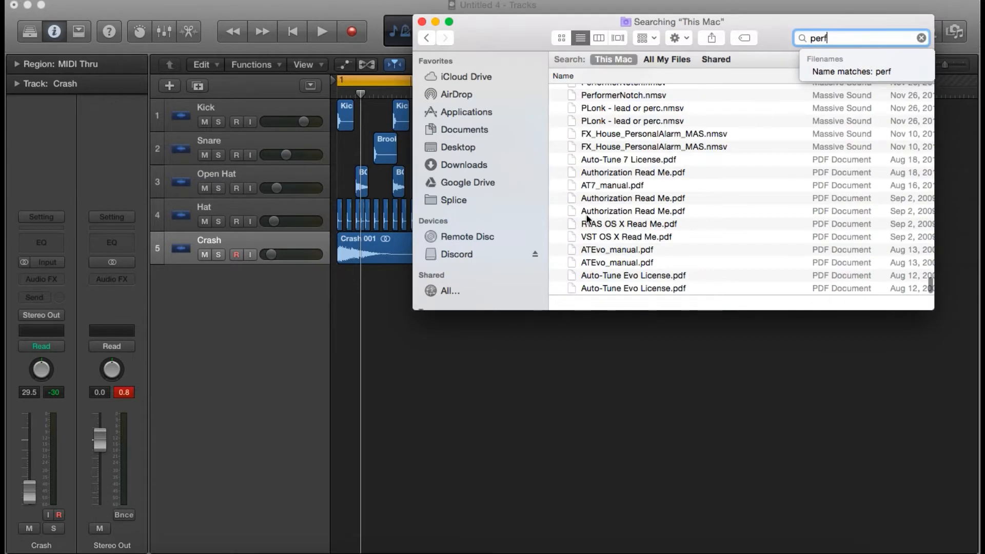
{"action": "type", "text": "f"}
{"action": "key", "text": "BackSpace"}
{"action": "type", "text": "c"}
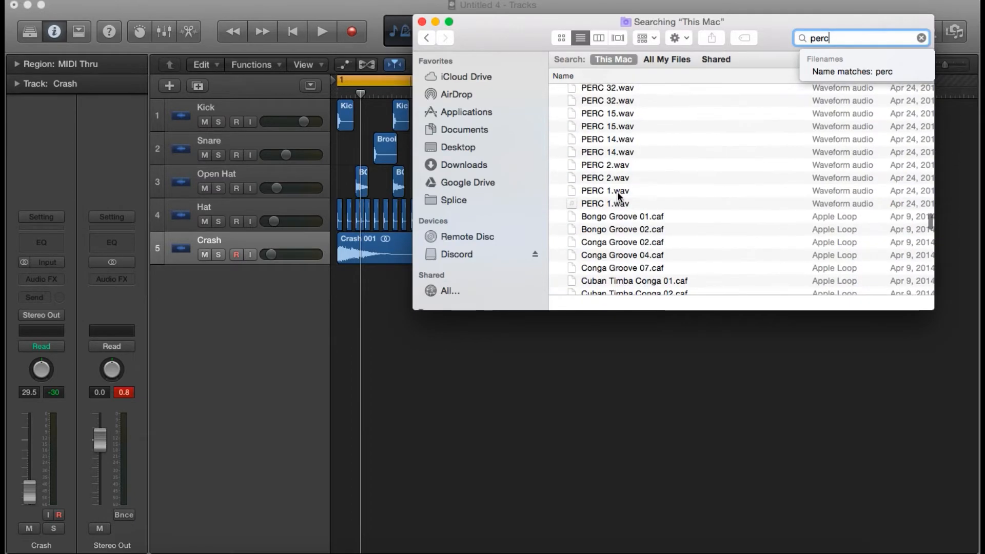
- Audition the PERC .wav samples one after another, from PERC 1 through PERC 42, to choose a percussion sound
{"action": "left_click", "coordinate": [618, 193]}
{"action": "key", "text": "space"}
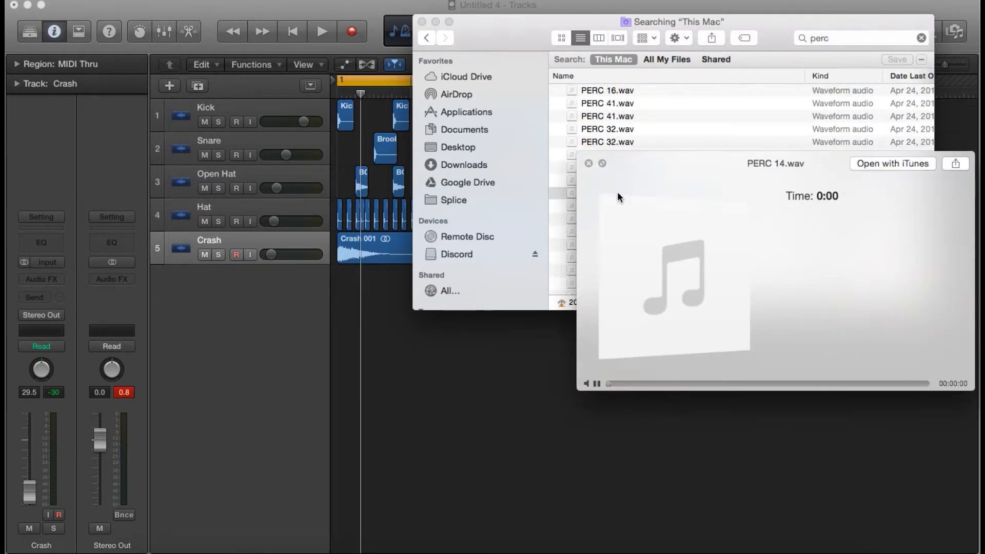
{"action": "key", "text": "Down"}
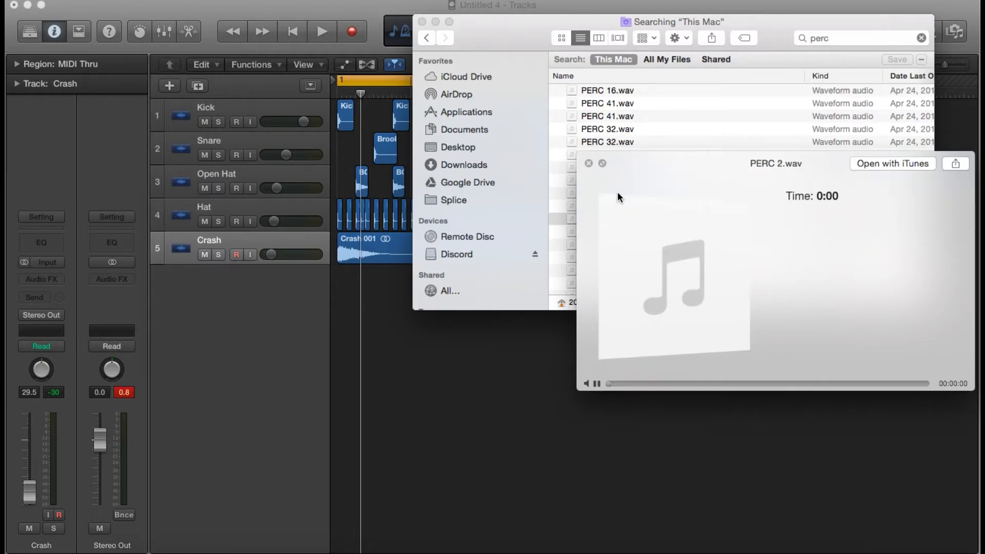
{"action": "key", "text": "Down"}
{"action": "key", "text": "Up"}
{"action": "key", "text": "Up"}
{"action": "key", "text": "Up"}
{"action": "key", "text": "Up"}
{"action": "key", "text": "Up"}
{"action": "key", "text": "Up"}
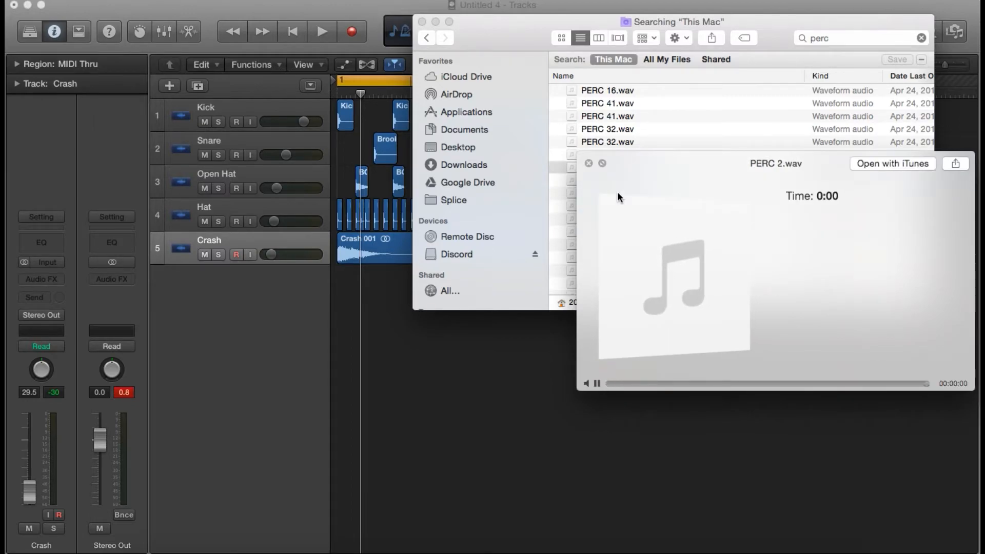
{"action": "key", "text": "Up"}
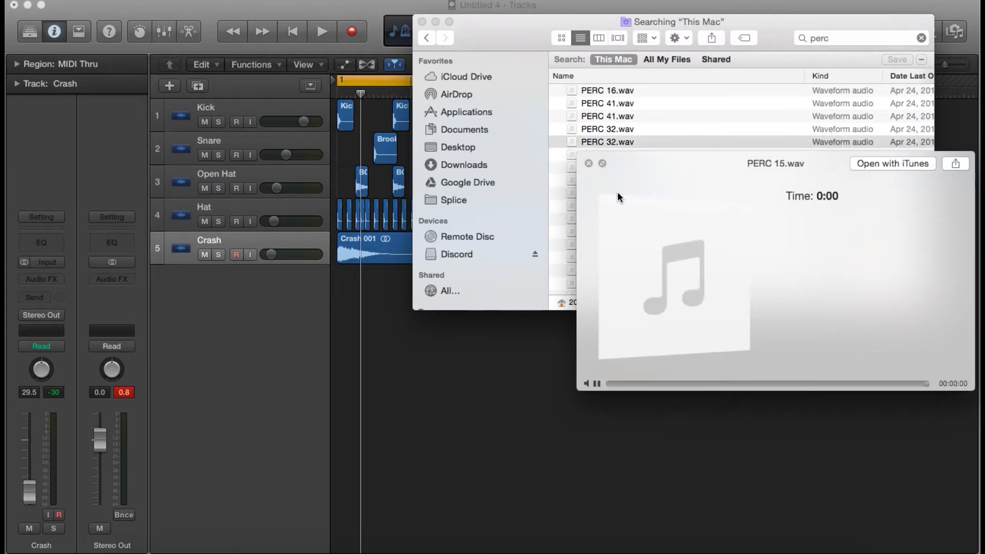
{"action": "key", "text": "Down"}
{"action": "key", "text": "Up"}
{"action": "key", "text": "Up"}
{"action": "key", "text": "Up"}
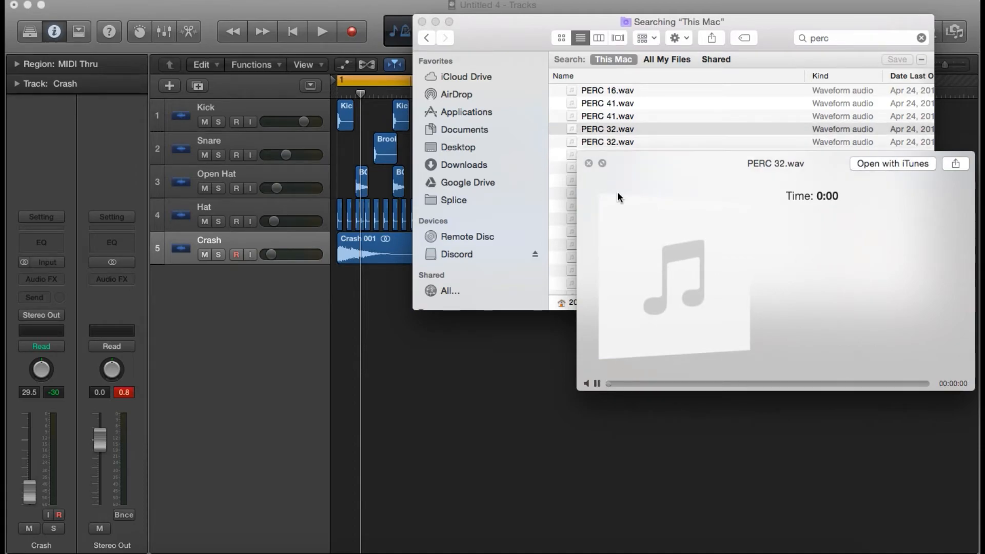
{"action": "key", "text": "Up"}
{"action": "key", "text": "Up"}
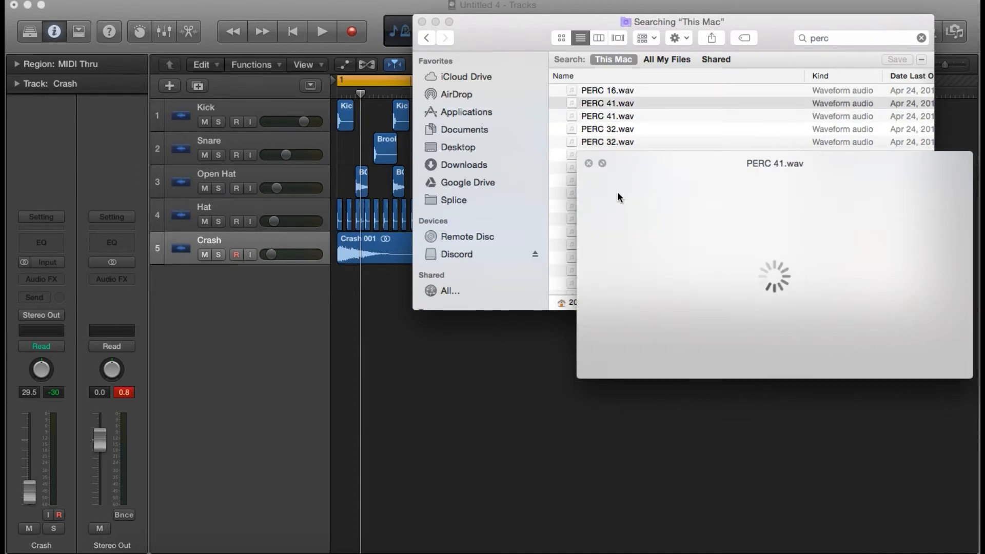
{"action": "key", "text": "Up"}
{"action": "key", "text": "Up"}
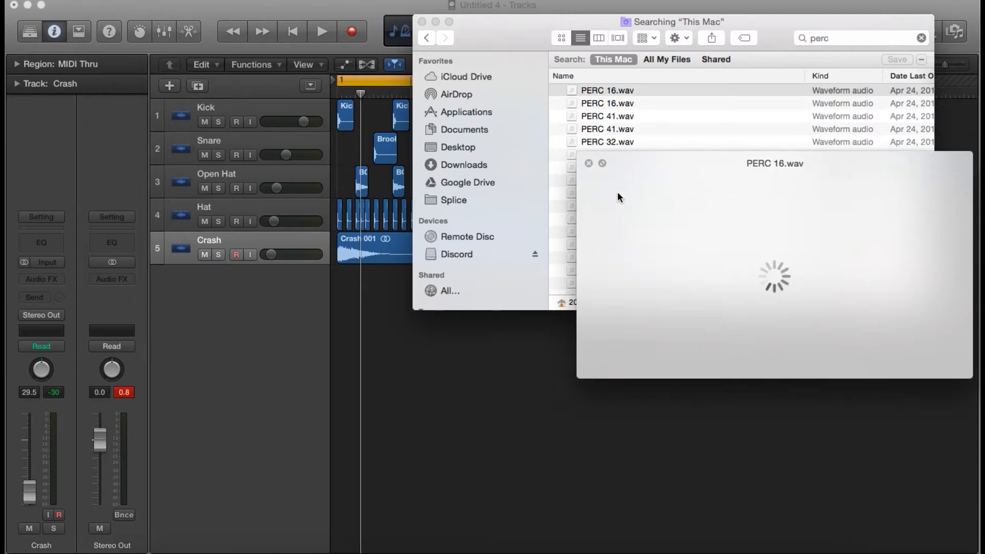
{"action": "key", "text": "Up"}
{"action": "key", "text": "Up"}
{"action": "key", "text": "Up"}
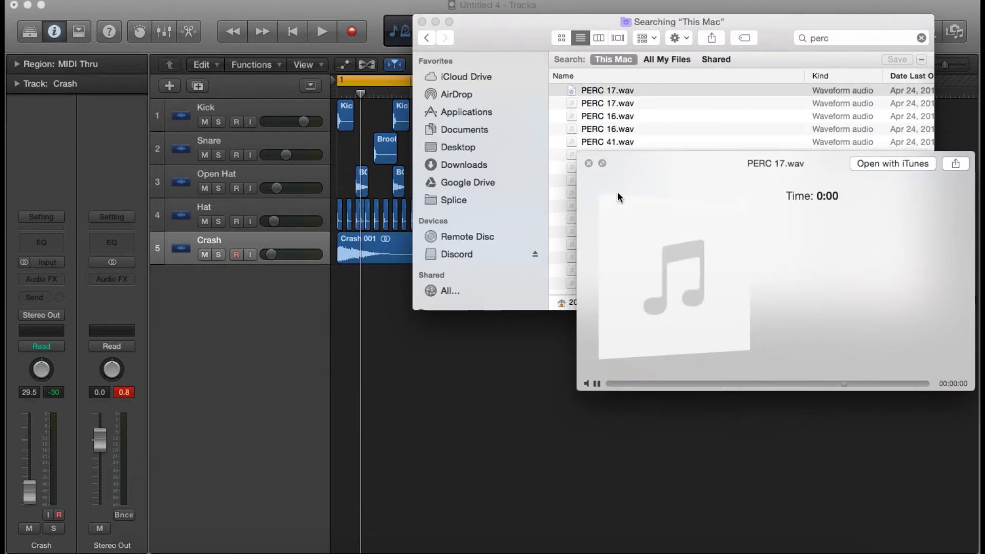
{"action": "key", "text": "Up"}
{"action": "key", "text": "Up"}
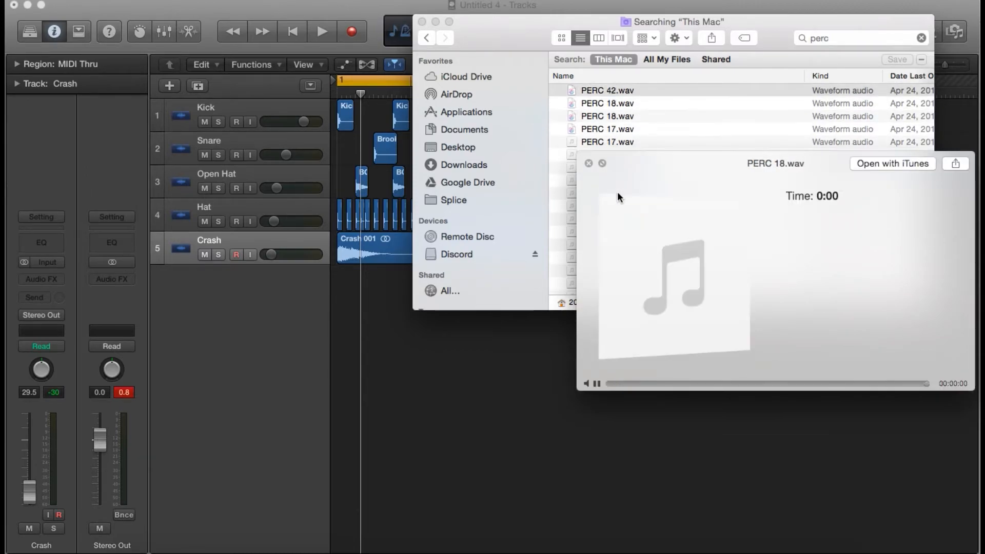
{"action": "key", "text": "Up"}
{"action": "key", "text": "Up"}
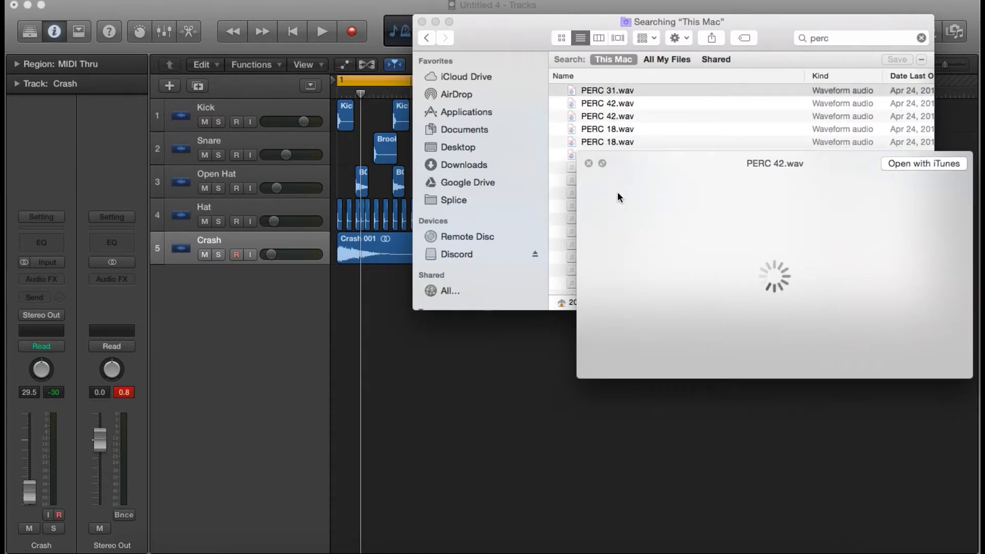
{"action": "key", "text": "Down"}
{"action": "key", "text": "Down"}
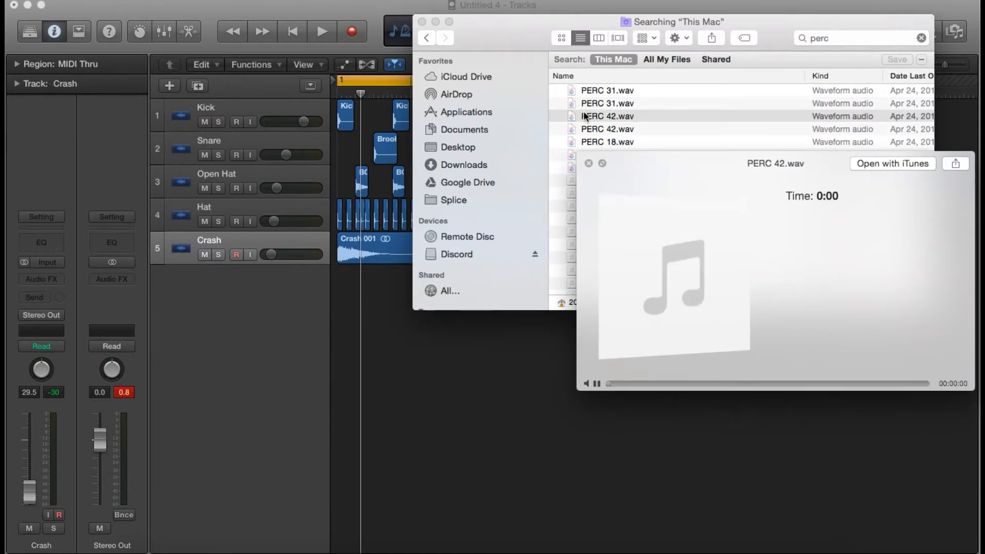
- Place PERC 42.wav from the search results on a new track below Crash, at the start of bar 2
{"action": "key", "text": "space"}
{"action": "left_click_drag", "start_coordinate": [620, 115], "coordinate": [403, 325]}
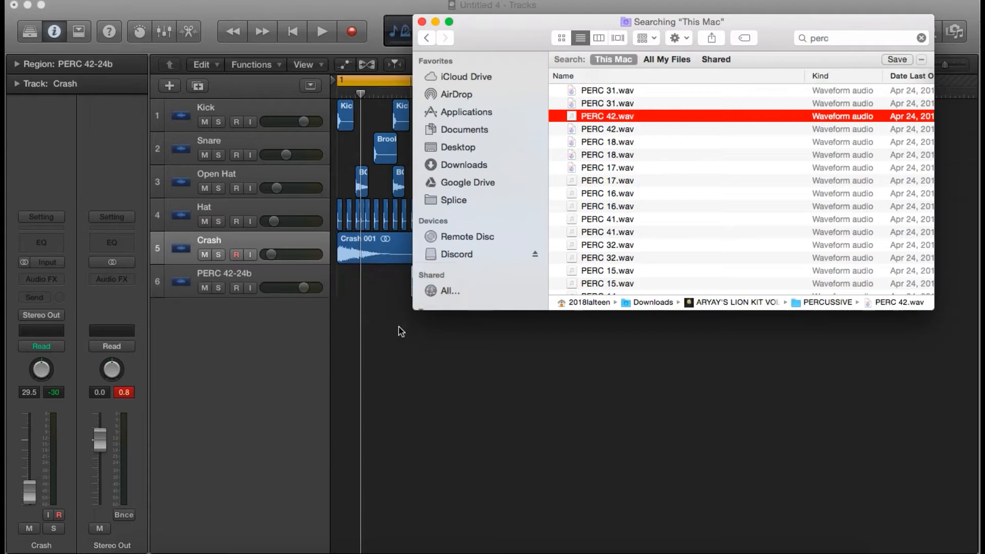
{"action": "left_click", "coordinate": [400, 327]}
- Lower the new percussion track's volume to about -17.2 dB and rename the track Perc
{"action": "left_click_drag", "start_coordinate": [304, 287], "coordinate": [277, 288]}
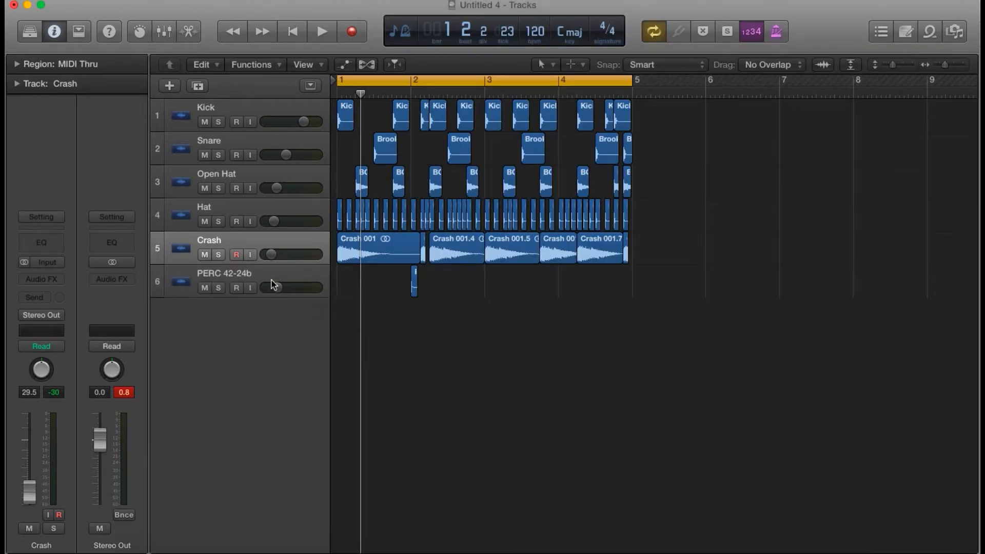
{"action": "left_click", "coordinate": [272, 281]}
{"action": "type", "text": "Perc"}
{"action": "key", "text": "Return"}
- Add another audio track below Perc, then switch to Finder and search This Mac for "bell"
{"action": "left_click", "coordinate": [437, 339]}
{"action": "key", "text": "super+d"}
{"action": "left_click", "coordinate": [143, 545]}
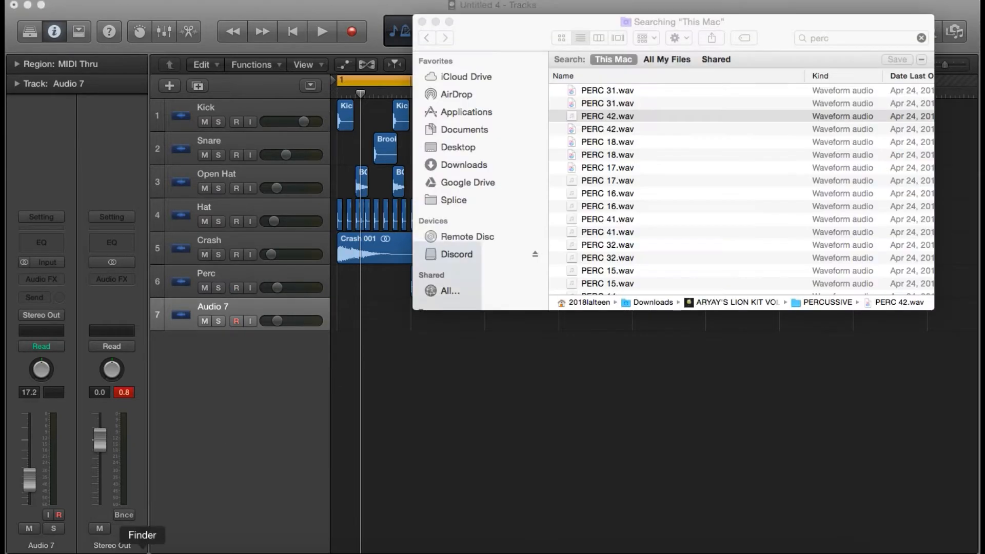
{"action": "left_click", "coordinate": [842, 43]}
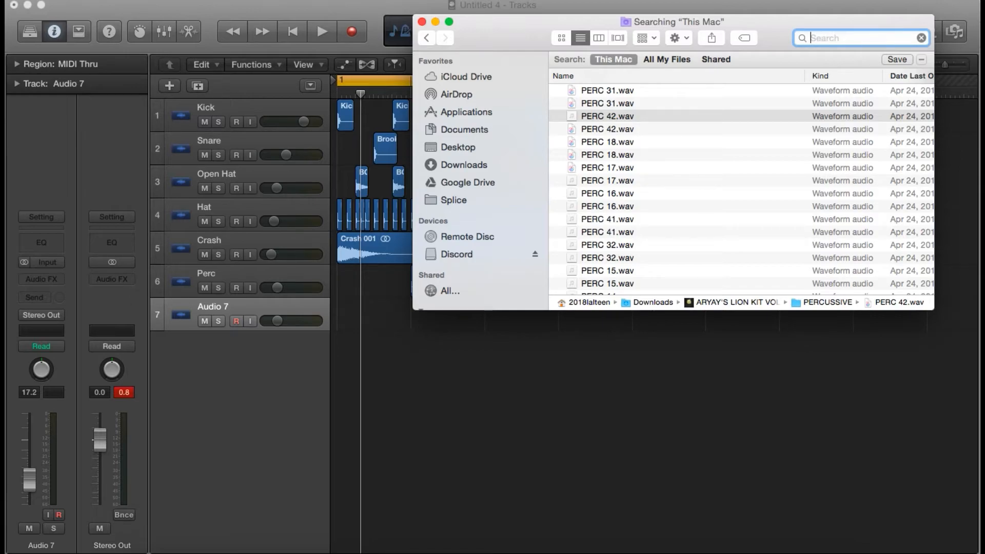
{"action": "type", "text": "a"}
{"action": "key", "text": "BackSpace"}
{"action": "type", "text": "bell"}
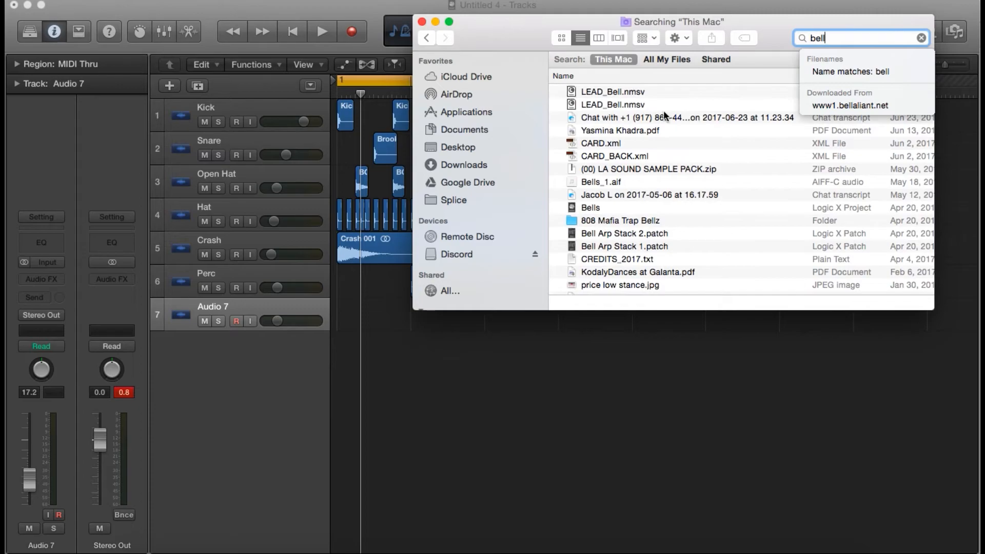
- Preview Waka- SMALL TRAP BELL-24b_6.wav and place it on the empty seventh track at the start of bar 1
{"action": "scroll", "coordinate": [641, 177], "scroll_direction": "down", "scroll_amount": 5}
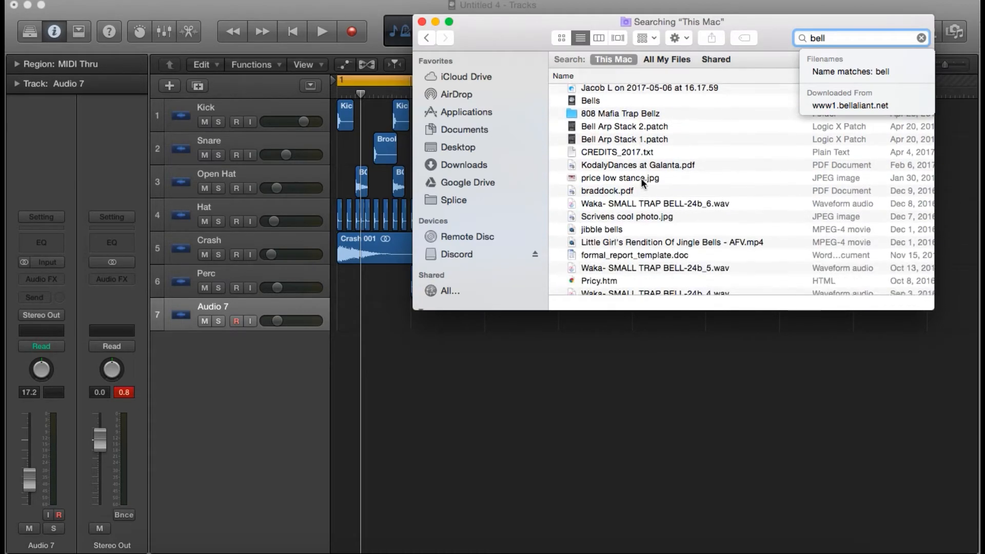
{"action": "left_click", "coordinate": [637, 186]}
{"action": "key", "text": "space"}
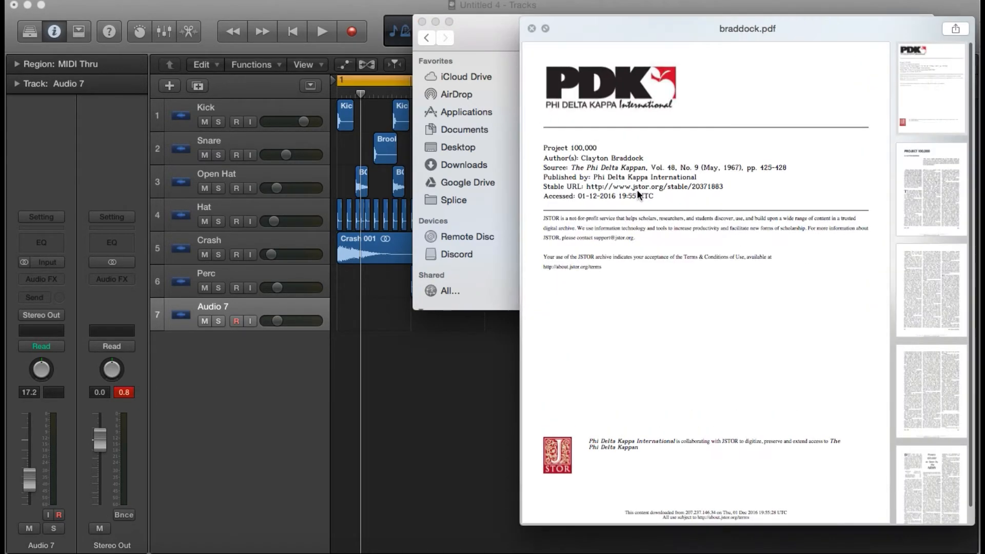
{"action": "key", "text": "Down"}
{"action": "key", "text": "space"}
{"action": "left_click_drag", "start_coordinate": [636, 189], "coordinate": [349, 311]}
- Rename the seventh track Bell and repeat the bell sample every half bar up to the end of bar 4
{"action": "double_click", "coordinate": [265, 303]}
{"action": "type", "text": "Be"}
{"action": "left_click", "coordinate": [375, 92]}
{"action": "left_click_drag", "start_coordinate": [371, 303], "coordinate": [632, 304]}
- Play the loop and lower the Bell track's volume to about -21 dB, briefly muting the Perc track to compare
{"action": "key", "text": "space"}
{"action": "left_click_drag", "start_coordinate": [297, 330], "coordinate": [288, 331]}
{"action": "left_click", "coordinate": [204, 288]}
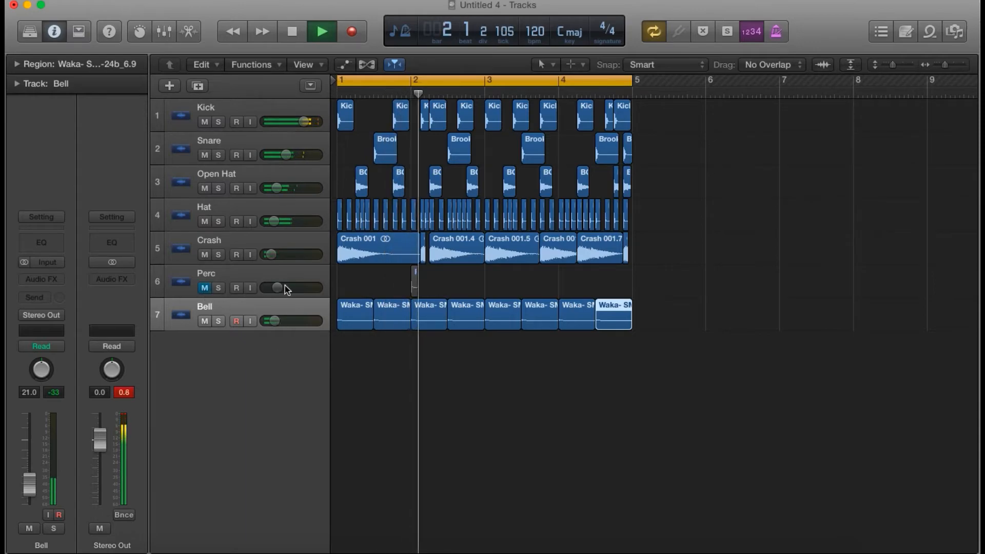
{"action": "left_click", "coordinate": [262, 276]}
{"action": "left_click", "coordinate": [206, 288]}
{"action": "key", "text": "space"}
- Move the percussion hit from bar 2 to 1.2 and paste a copy at 1.2.2 on the Perc track
{"action": "key", "text": "super+Right"}
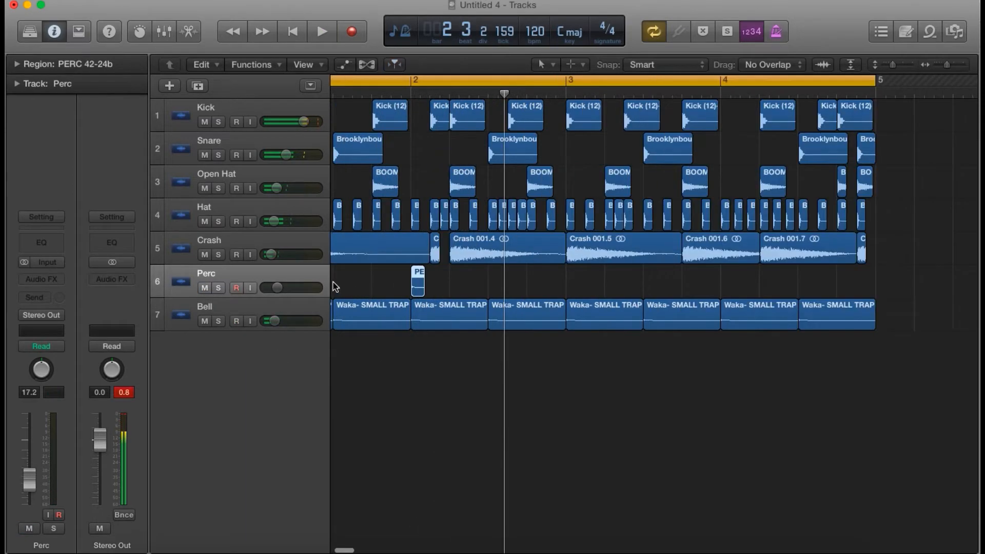
{"action": "key", "text": "super+Right"}
{"action": "key", "text": "super+Right"}
{"action": "key", "text": "super+Right"}
{"action": "key", "text": "super+Right"}
{"action": "key", "text": "super+Right"}
{"action": "key", "text": "super+Right"}
{"action": "key", "text": "super+Right"}
{"action": "scroll", "coordinate": [315, 286], "scroll_direction": "left", "scroll_amount": 8}
{"action": "key", "text": "super+Left"}
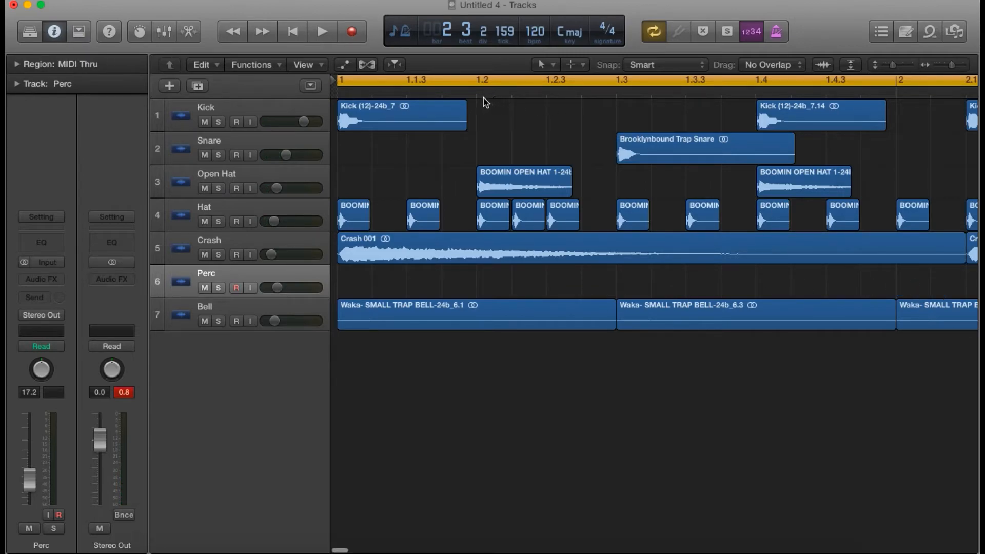
{"action": "key", "text": "super+v"}
{"action": "left_click", "coordinate": [513, 93]}
{"action": "key", "text": "super+v"}
- Play the loop and lower the Perc track's volume to about -20 dB
{"action": "key", "text": "space"}
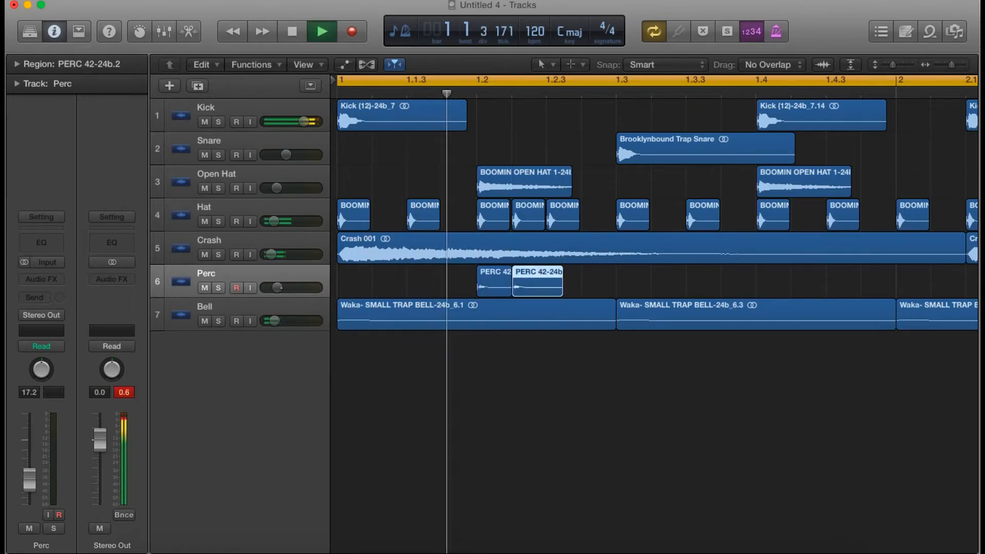
{"action": "left_click_drag", "start_coordinate": [278, 287], "coordinate": [275, 288]}
{"action": "key", "text": "space"}
- Paste a third percussion hit at 1.2.3 and play the loop to hear the triplet of hits
{"action": "key", "text": "super+Left"}
{"action": "left_click", "coordinate": [462, 94]}
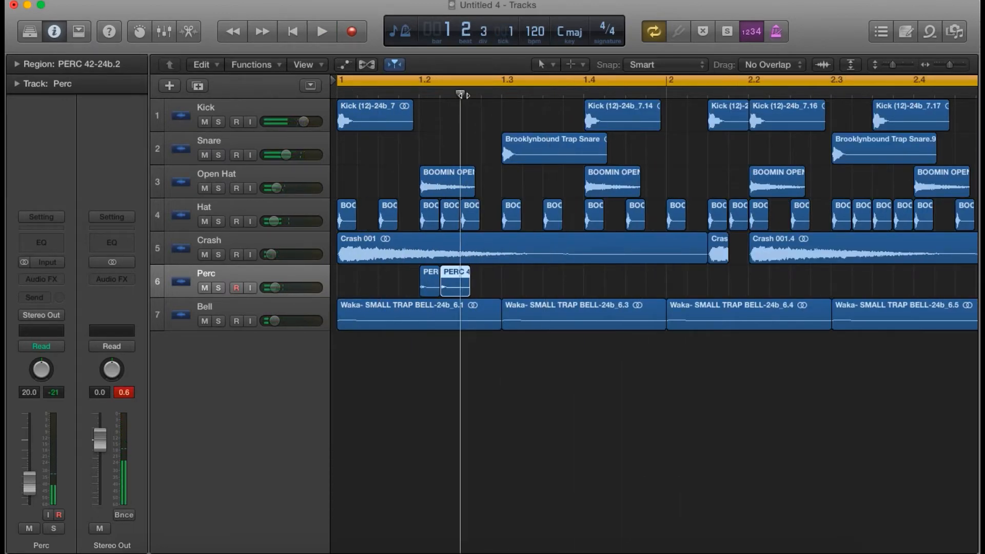
{"action": "key", "text": "super+v"}
{"action": "key", "text": "super+Left"}
{"action": "key", "text": "space"}
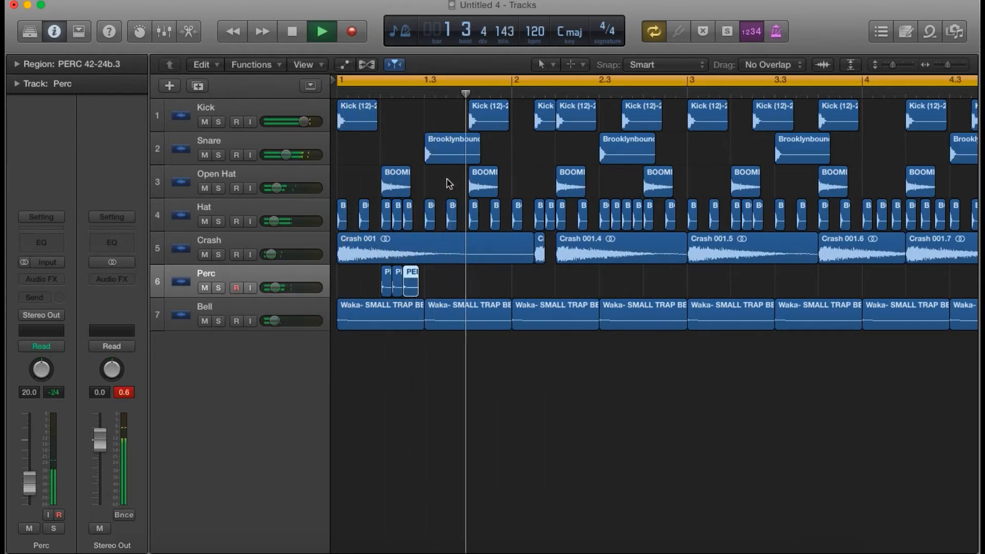
{"action": "key", "text": "super+Left"}
{"action": "key", "text": "super+Left"}
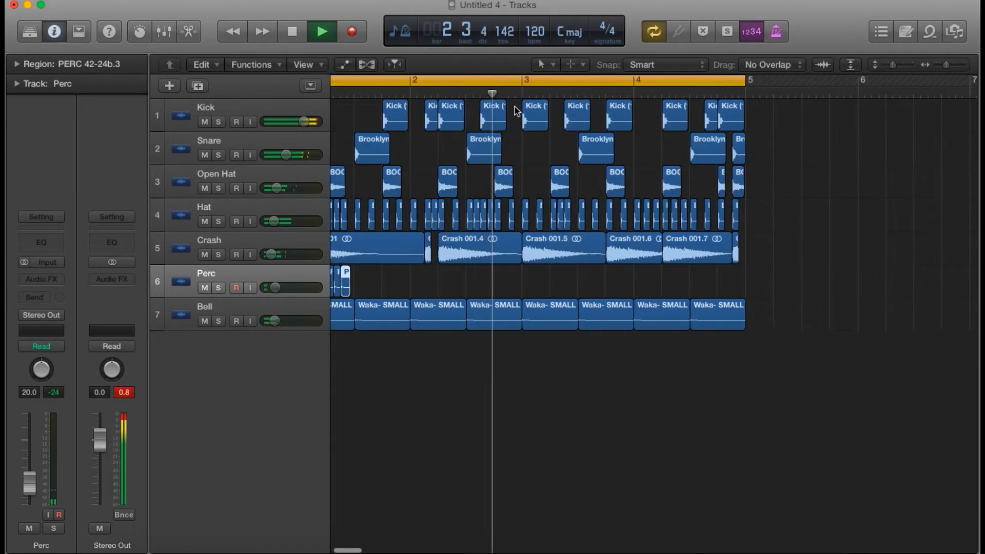
- Turn the cycle off and paste a percussion hit at 3.2.3, removing the misplaced copy at 3.2
{"action": "left_click", "coordinate": [534, 83]}
{"action": "scroll", "coordinate": [535, 82], "scroll_direction": "right", "scroll_amount": 2}
{"action": "key", "text": "super+Right"}
{"action": "key", "text": "super+Right"}
{"action": "key", "text": "space"}
{"action": "left_click", "coordinate": [422, 90]}
{"action": "key", "text": "super+v"}
{"action": "left_click", "coordinate": [472, 90]}
{"action": "key", "text": "Delete"}
{"action": "key", "text": "super+v"}
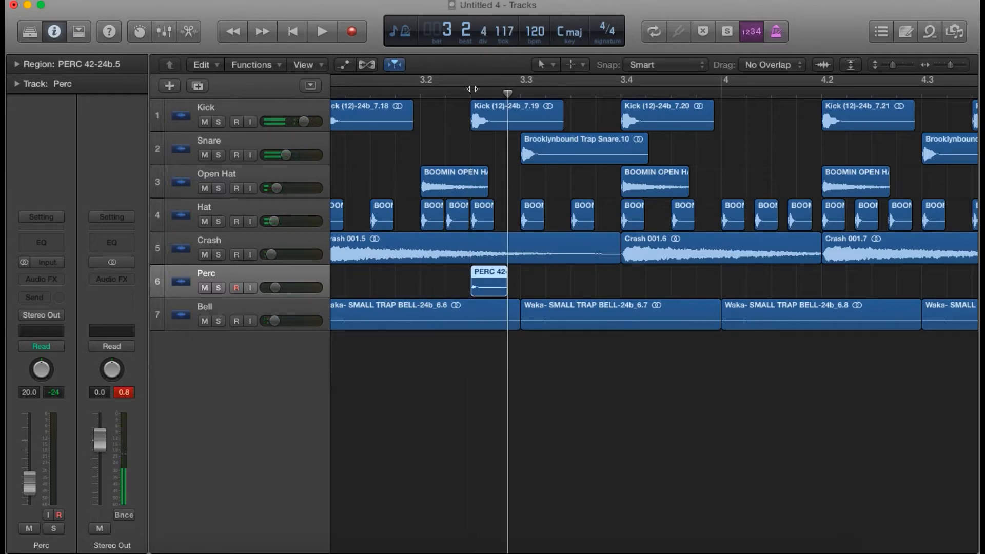
- Play from bar 3 to check the rhythm and paste two more percussion hits at 3.3.3 and 3.4
{"action": "key", "text": "super+Left"}
{"action": "key", "text": "super+Left"}
{"action": "left_click", "coordinate": [427, 93]}
{"action": "key", "text": "space"}
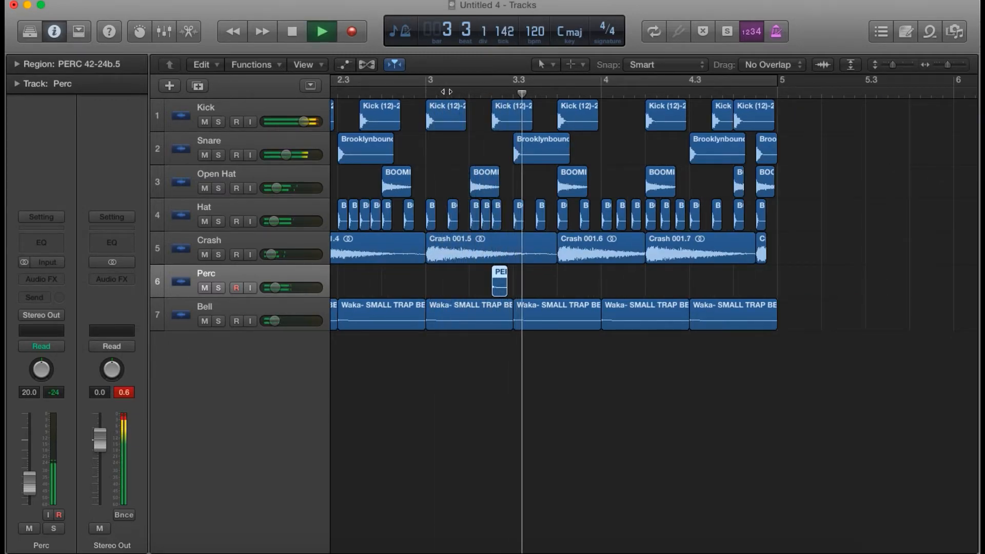
{"action": "key", "text": "space"}
{"action": "left_click", "coordinate": [536, 92]}
{"action": "key", "text": "super+v"}
{"action": "key", "text": "super+v"}
- Play from 3.2, turn the four-bar cycle back on and listen to the whole loop with the percussion and bell
{"action": "left_click", "coordinate": [469, 93]}
{"action": "key", "text": "space"}
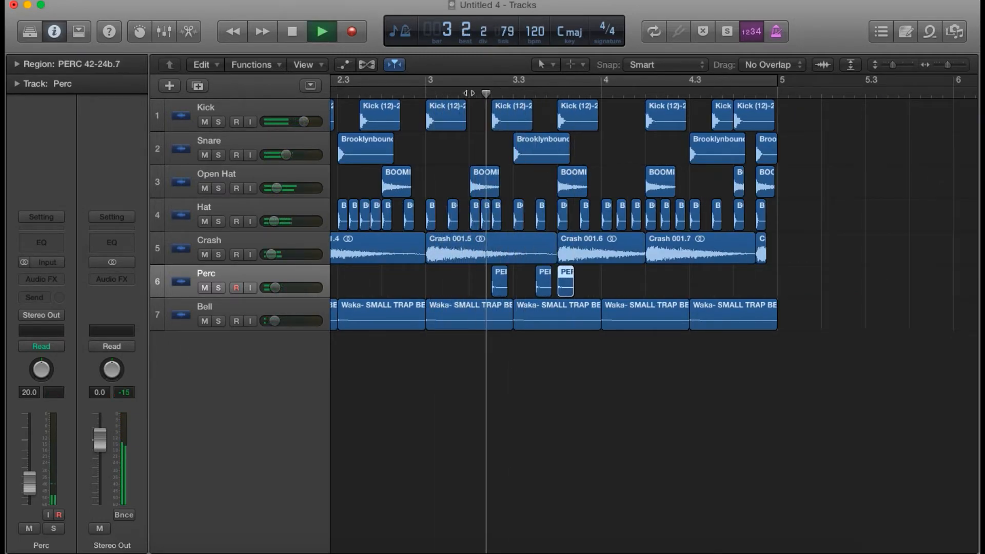
{"action": "left_click", "coordinate": [535, 83]}
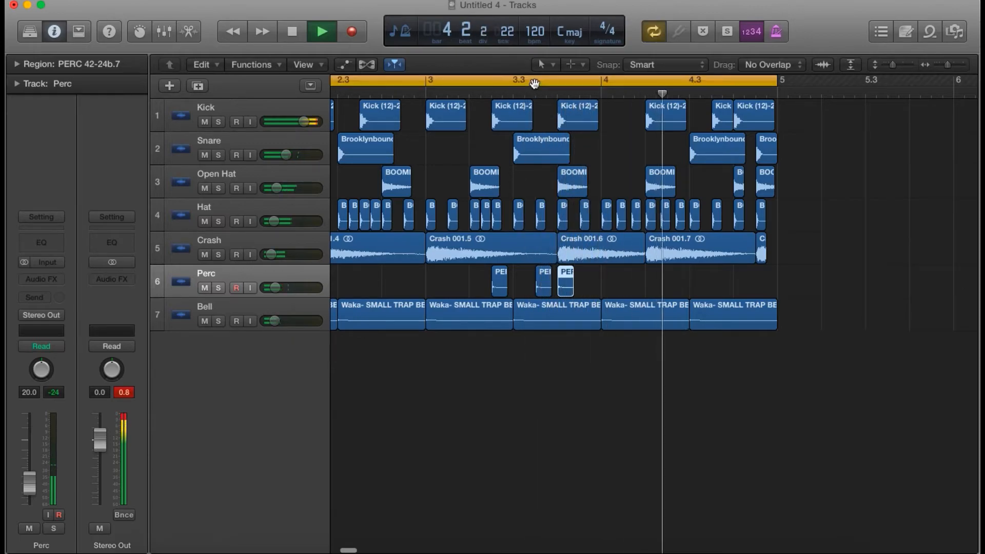
{"action": "key", "text": "super+Left"}
{"action": "key", "text": "super+Left"}
{"action": "left_click", "coordinate": [783, 251]}
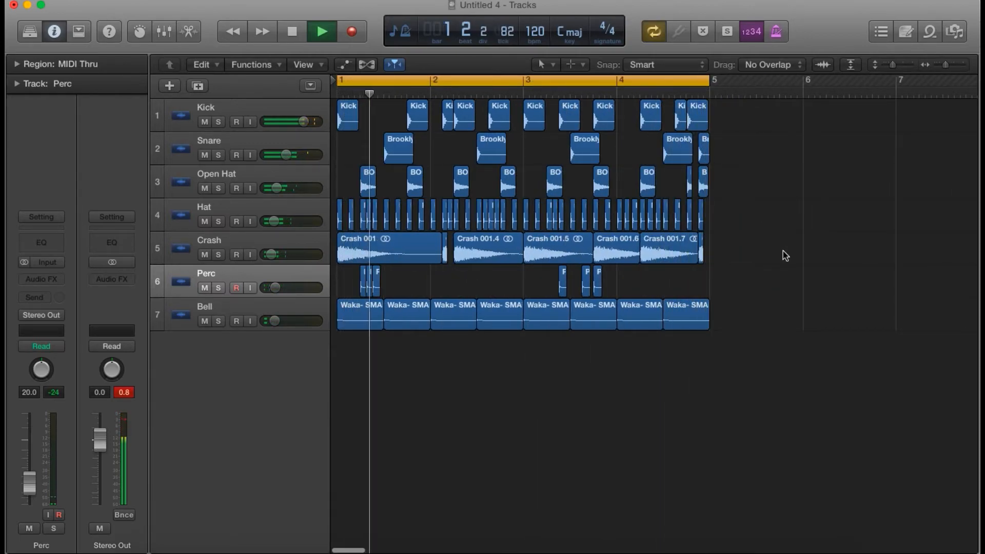
{"action": "key", "text": "space"}
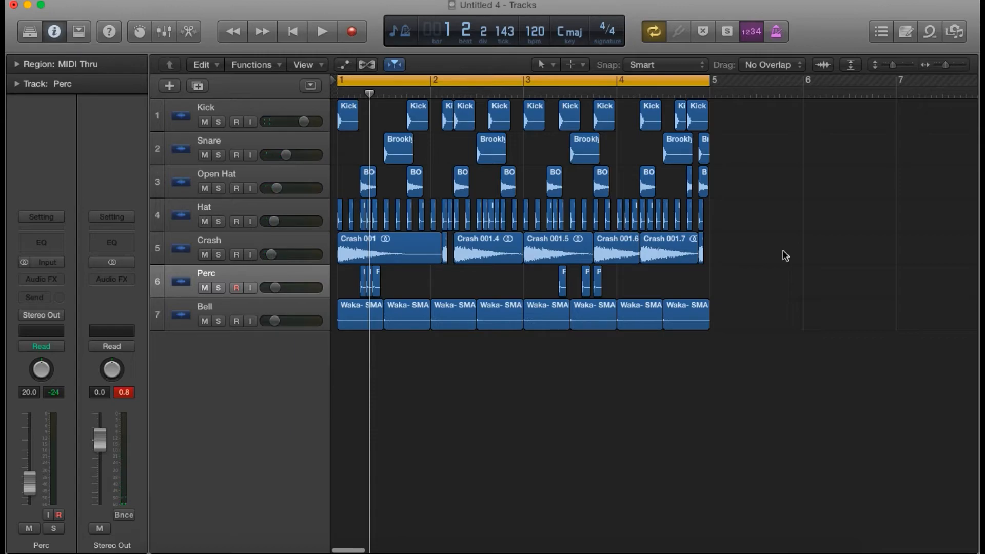
{"action": "key", "text": "space"}
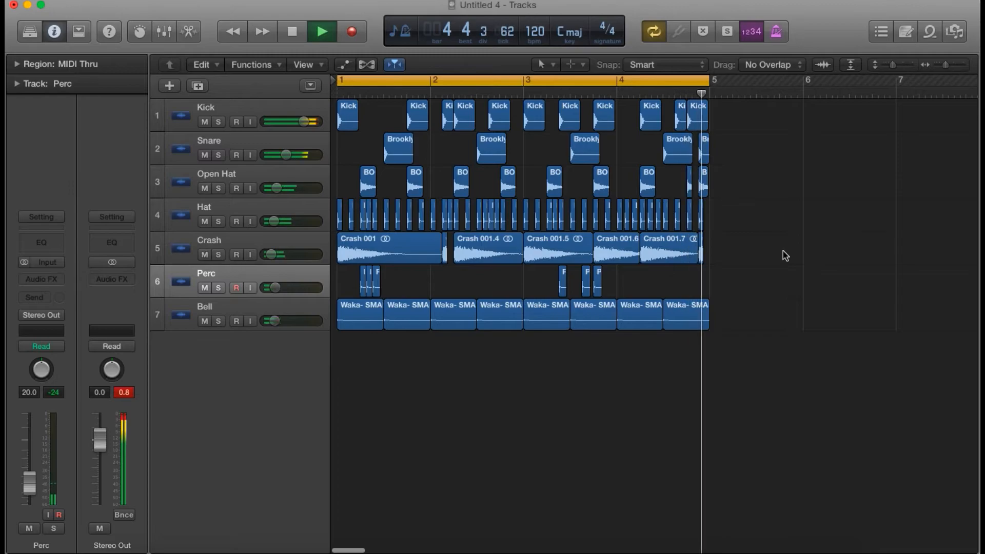
{"action": "key", "text": "space"}
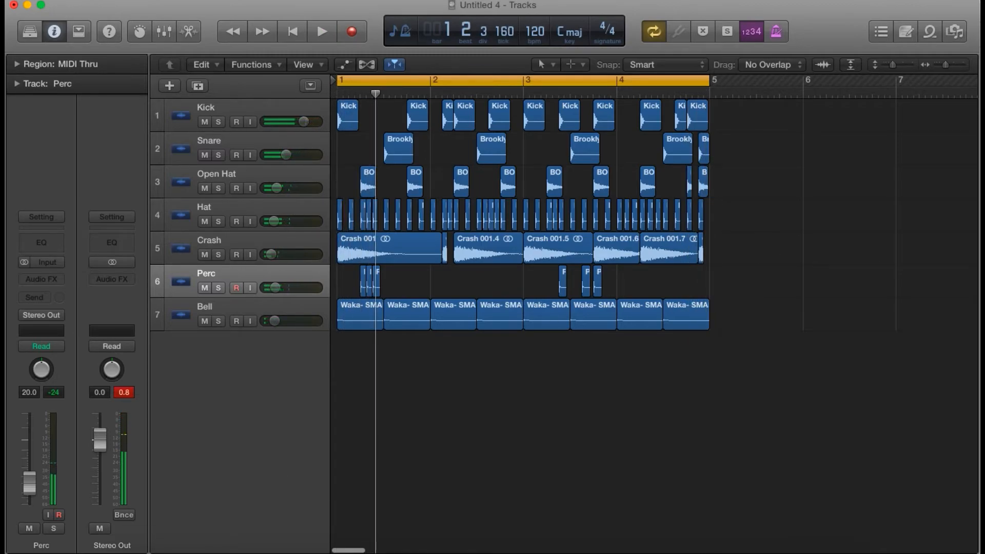
- Switch to Finder, search This Mac for "808" and preview Cymatics Trapstyle 808 D-24b.wav
{"action": "left_click", "coordinate": [146, 552]}
{"action": "left_click", "coordinate": [868, 40]}
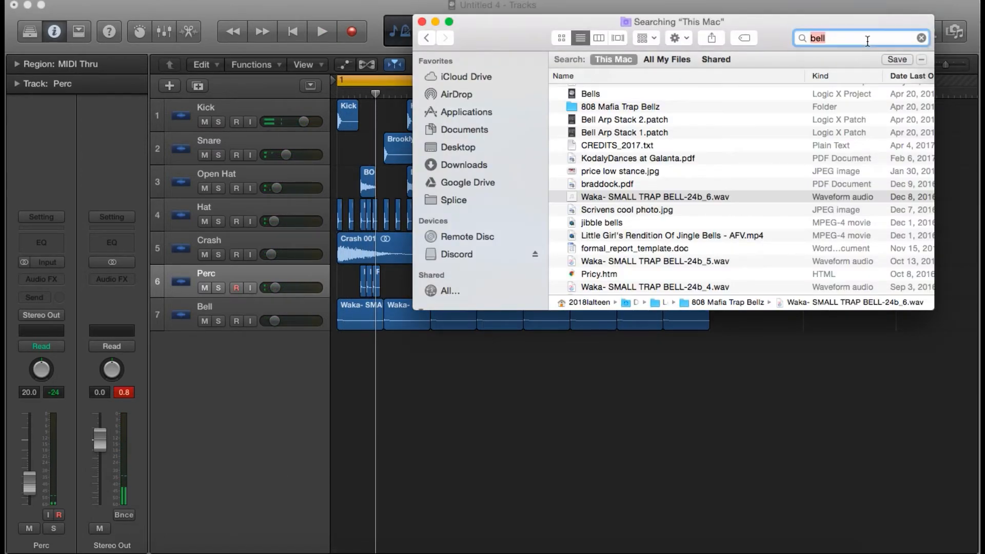
{"action": "type", "text": "808"}
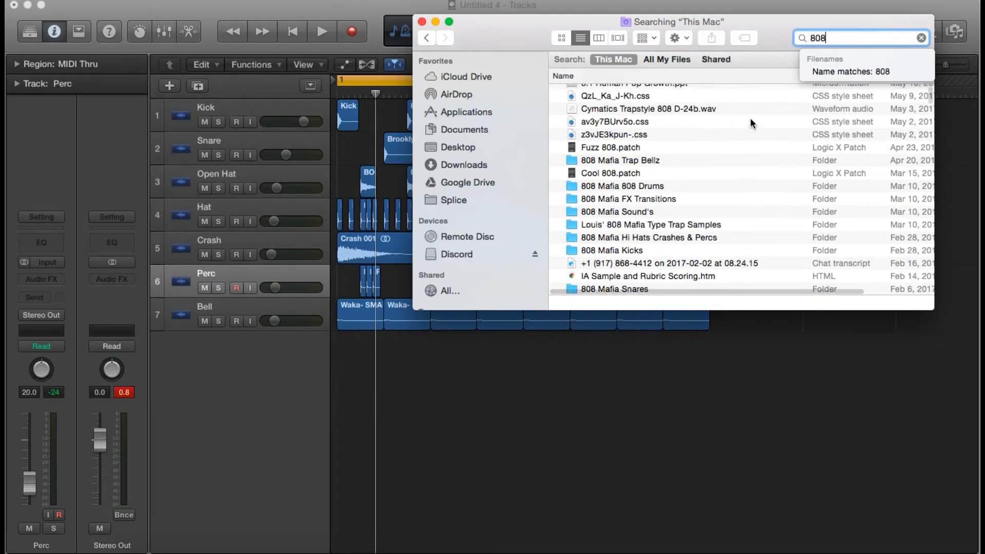
{"action": "left_click", "coordinate": [722, 115]}
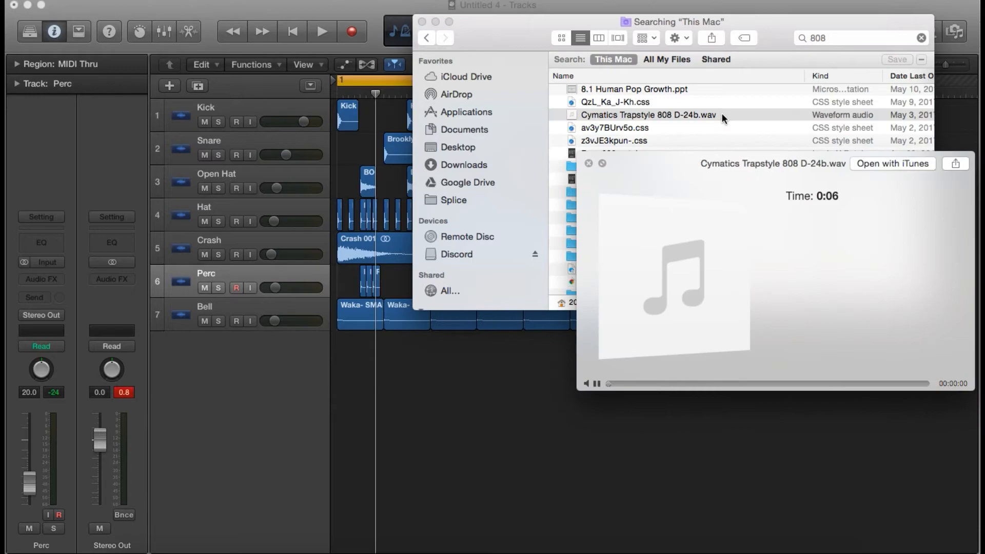
{"action": "key", "text": "space"}
{"action": "key", "text": "space"}
{"action": "key", "text": "space"}
- Narrow the search to "808 overdrive", preview the second 808 Bass A Overdrive .wav and return to Logic Pro
{"action": "key", "text": "cmd+f"}
{"action": "type", "text": "overdrive"}
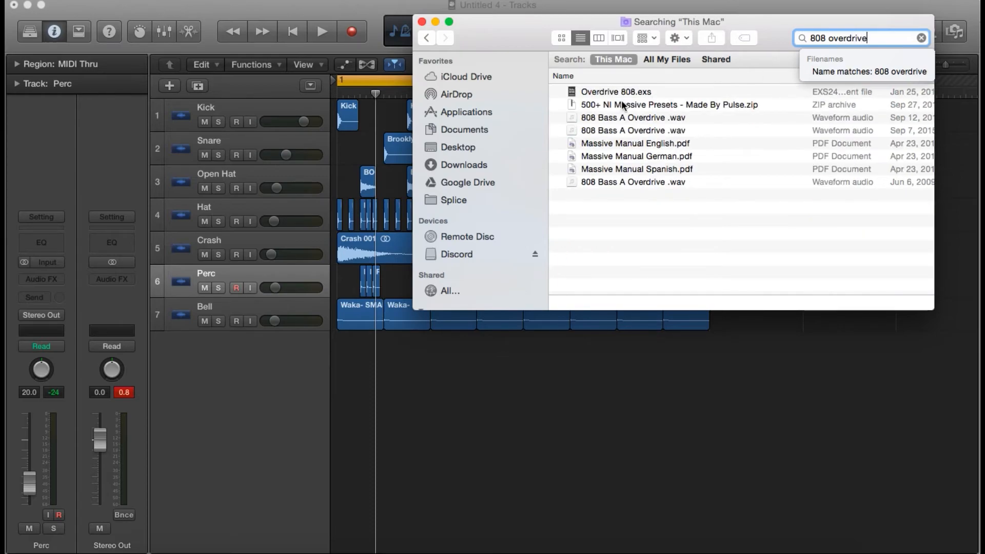
{"action": "left_click", "coordinate": [629, 125]}
{"action": "key", "text": "space"}
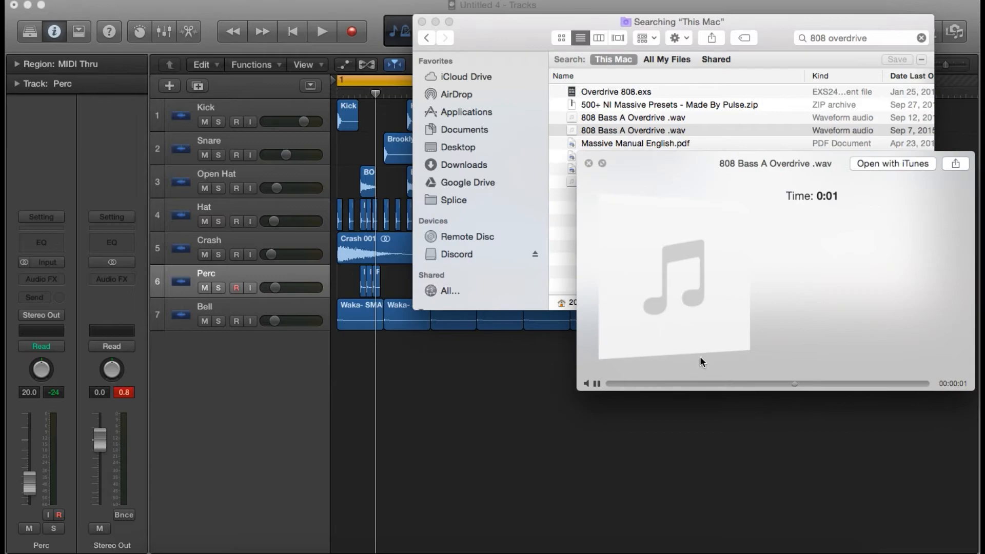
{"action": "key", "text": "space"}
{"action": "left_click", "coordinate": [467, 426]}
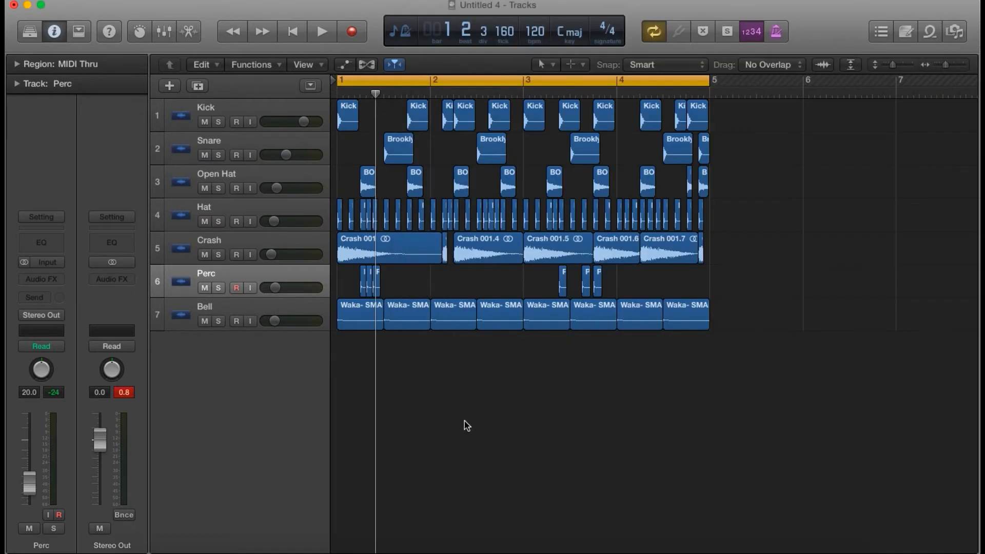
- Create one new software instrument track below the Bell track
{"action": "left_click", "coordinate": [246, 308]}
{"action": "left_click", "coordinate": [175, 88]}
{"action": "left_click", "coordinate": [359, 47]}
{"action": "left_click", "coordinate": [657, 213]}
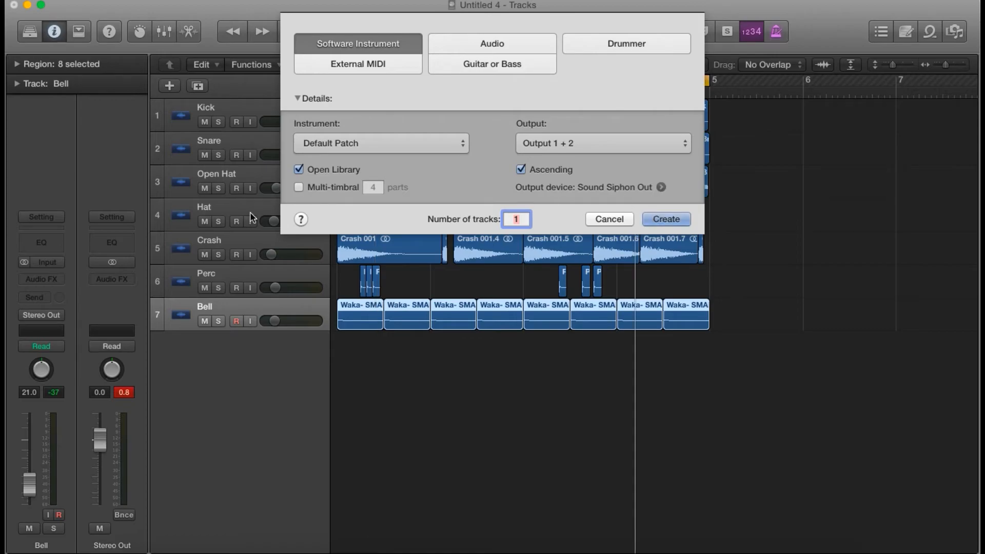
- Replace the new track's Vintage Electric Piano instrument with Apple's AUSampler and open its editor
{"action": "left_click", "coordinate": [319, 243]}
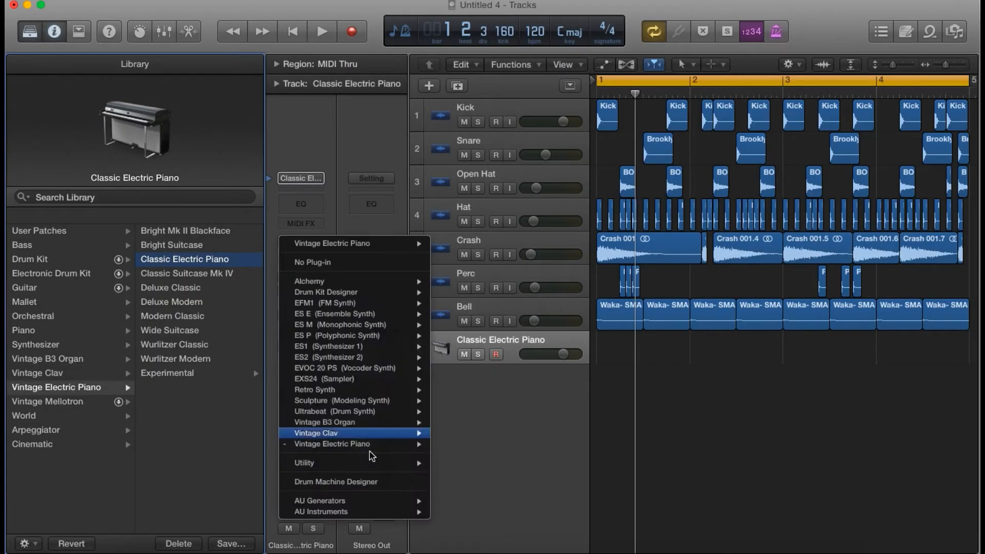
{"action": "mouse_move", "coordinate": [372, 513]}
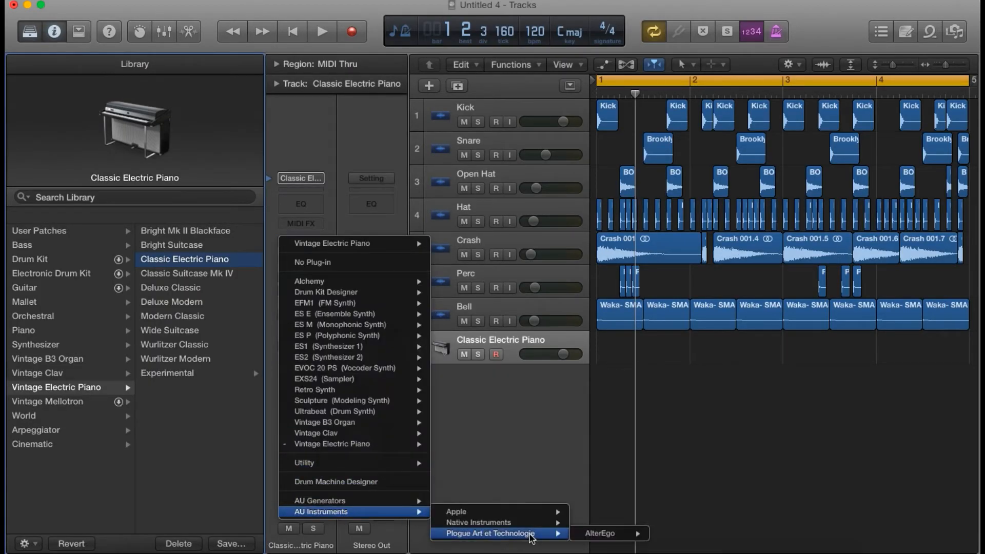
{"action": "mouse_move", "coordinate": [521, 511]}
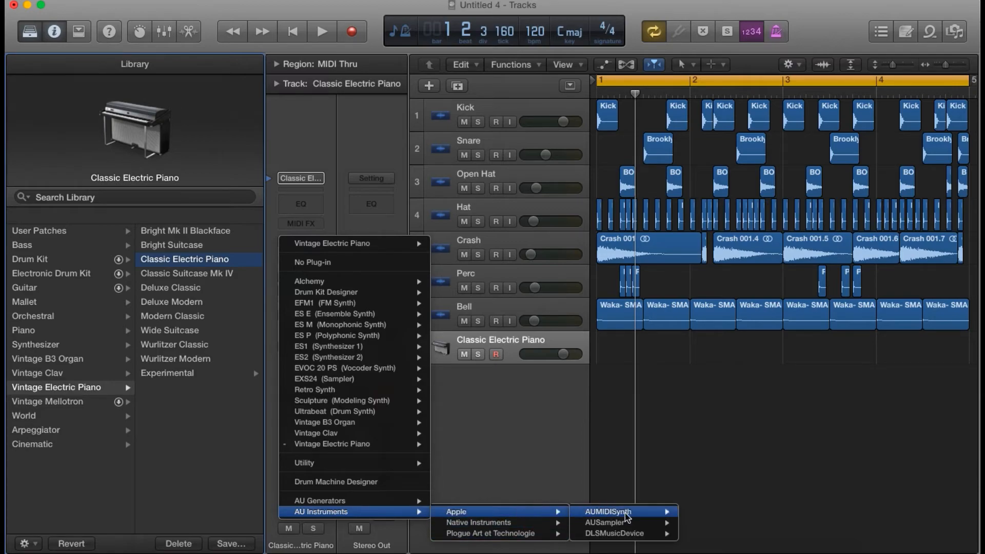
{"action": "mouse_move", "coordinate": [622, 522]}
{"action": "left_click", "coordinate": [705, 490]}
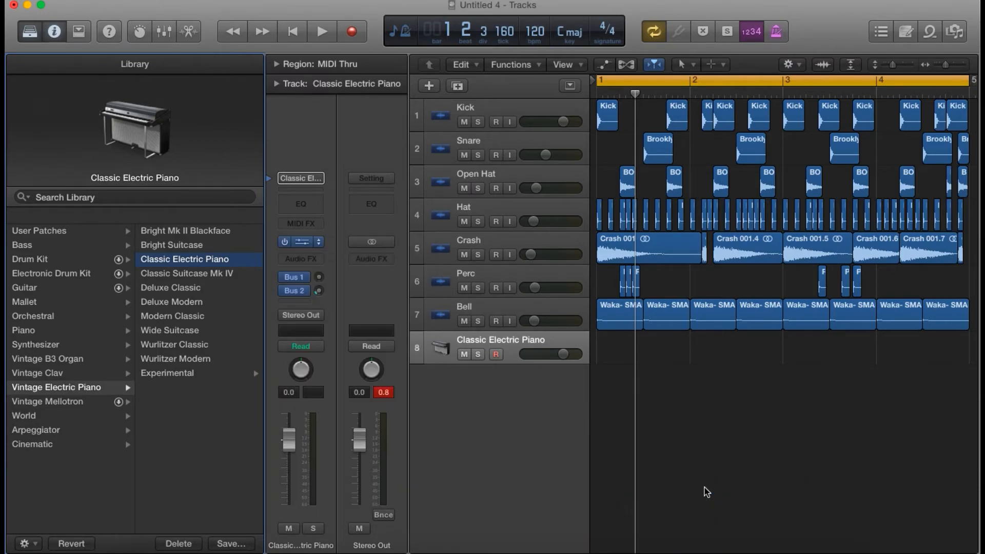
{"action": "left_click", "coordinate": [558, 266]}
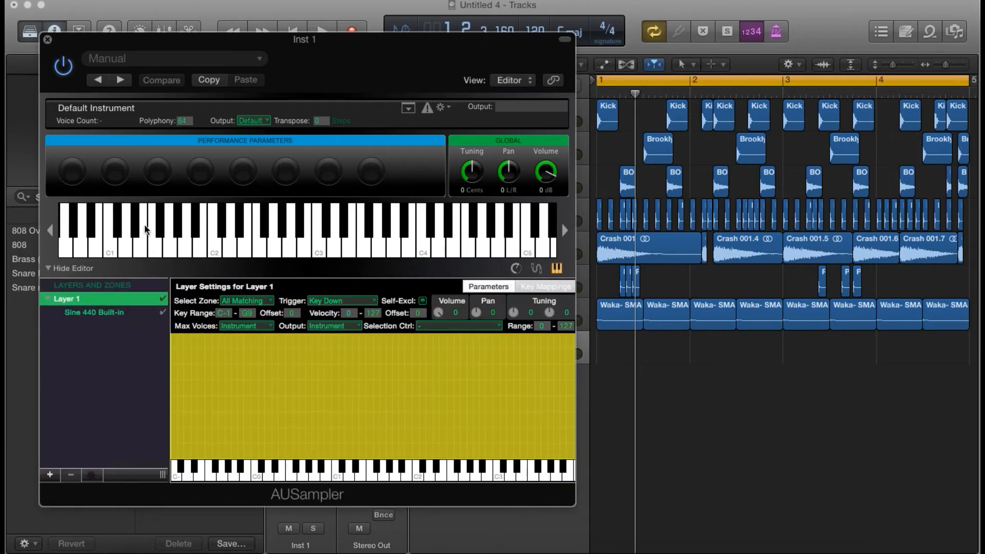
- Load 808 Bass A Overdrive .wav into AUSampler's Sine 440 Built-in zone and close the instrument editor
{"action": "left_click", "coordinate": [127, 315]}
{"action": "left_click", "coordinate": [531, 300]}
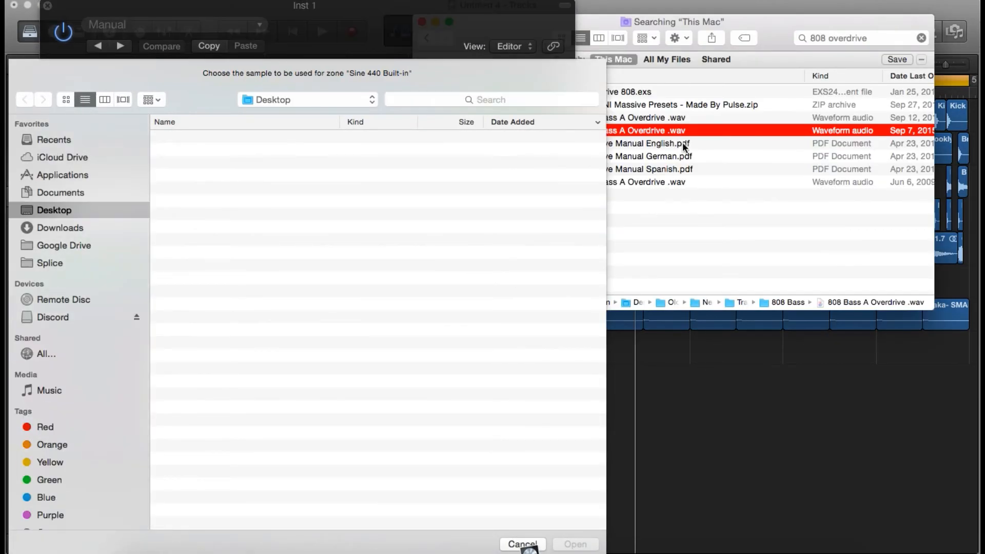
{"action": "left_click_drag", "start_coordinate": [673, 130], "coordinate": [347, 239]}
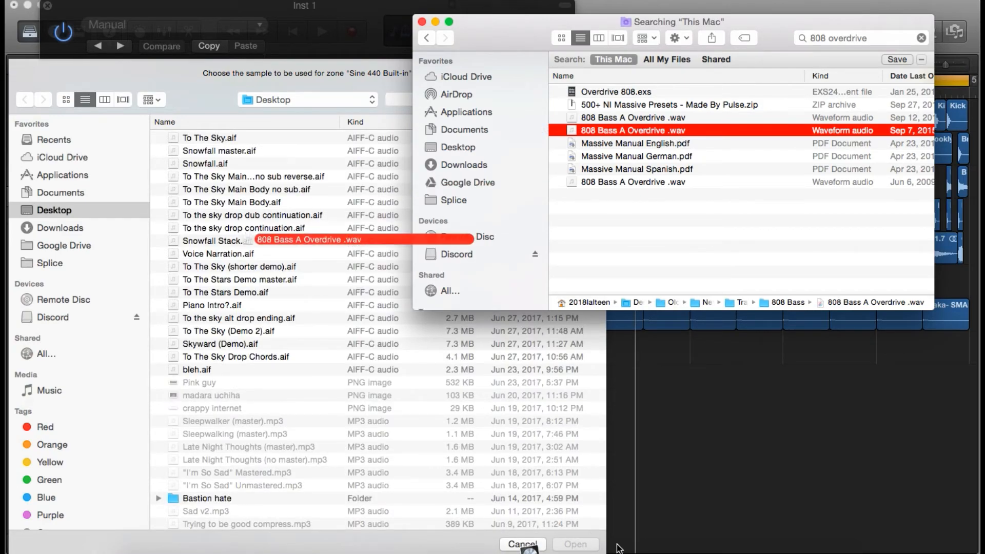
{"action": "left_click", "coordinate": [575, 545]}
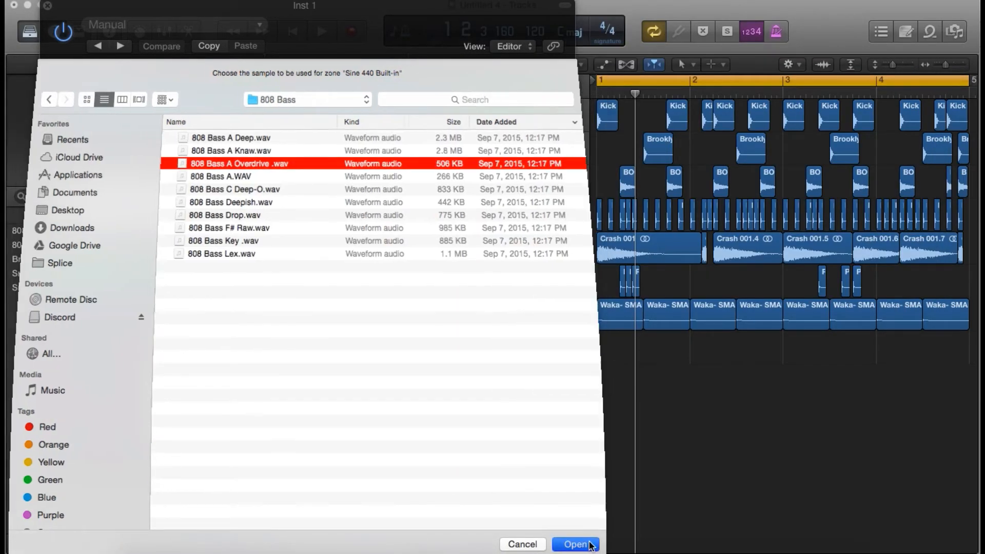
{"action": "left_click", "coordinate": [47, 40]}
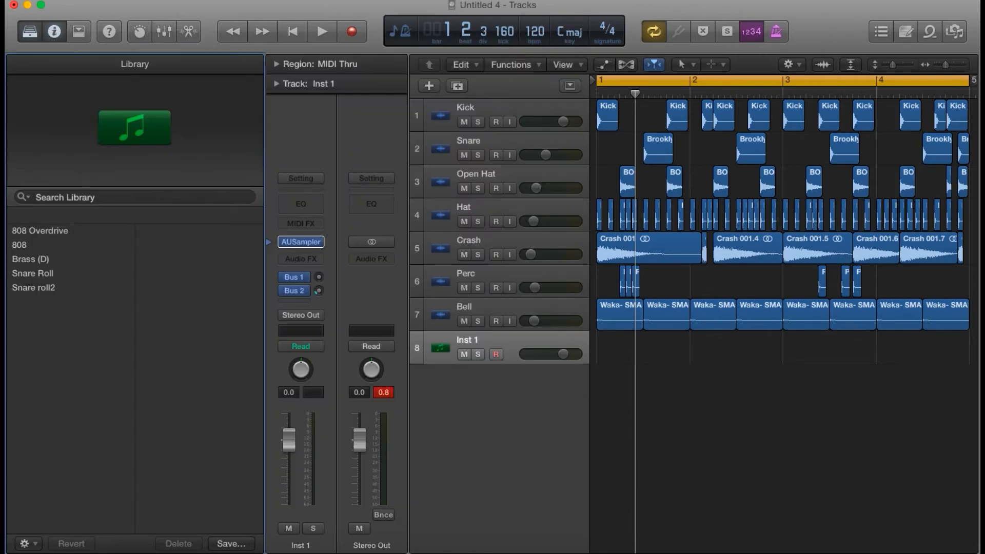
- Show Musical Typing, raise its octave range to C3 and audition the loaded 808 sample's lowest note
{"action": "left_click", "coordinate": [367, 1]}
{"action": "left_click", "coordinate": [410, 288]}
{"action": "key", "text": "a"}
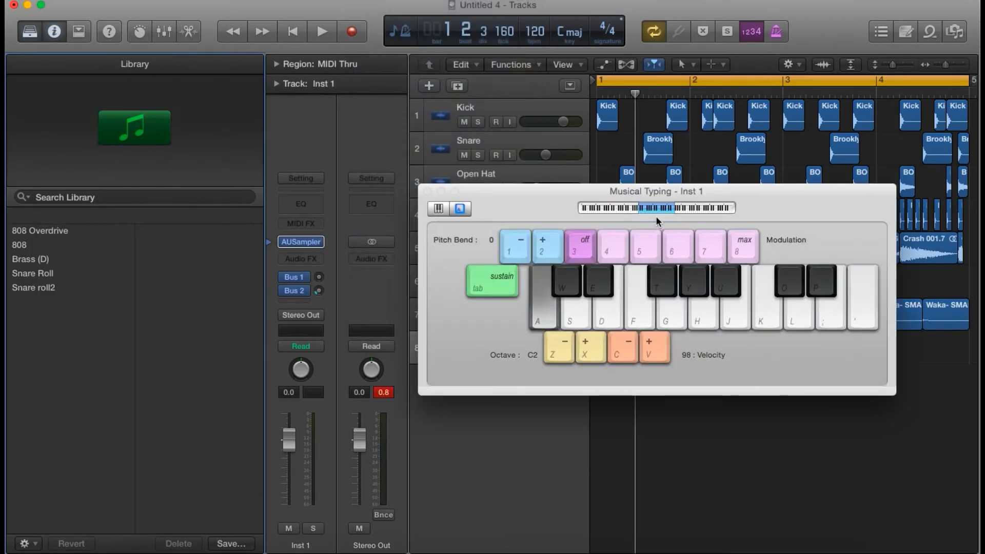
{"action": "key", "text": "a"}
{"action": "key", "text": "a"}
{"action": "left_click_drag", "start_coordinate": [651, 204], "coordinate": [690, 207]}
{"action": "key", "text": "a"}
{"action": "key", "text": "a"}
{"action": "key", "text": "a"}
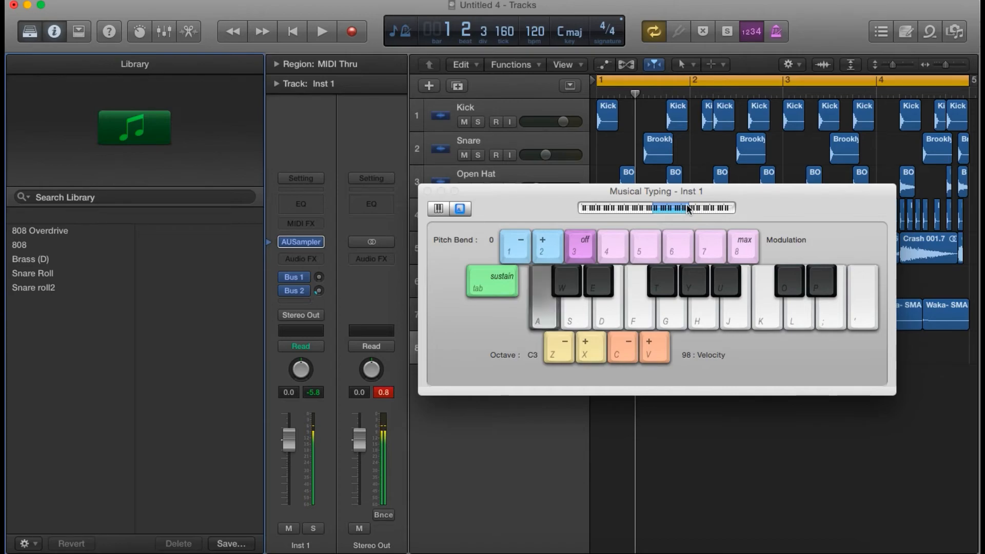
{"action": "key", "text": "a"}
- Record a single C3 note on the Inst 1 track and stop recording, with Musical Typing moved aside and closed
{"action": "left_click_drag", "start_coordinate": [522, 209], "coordinate": [897, 222]}
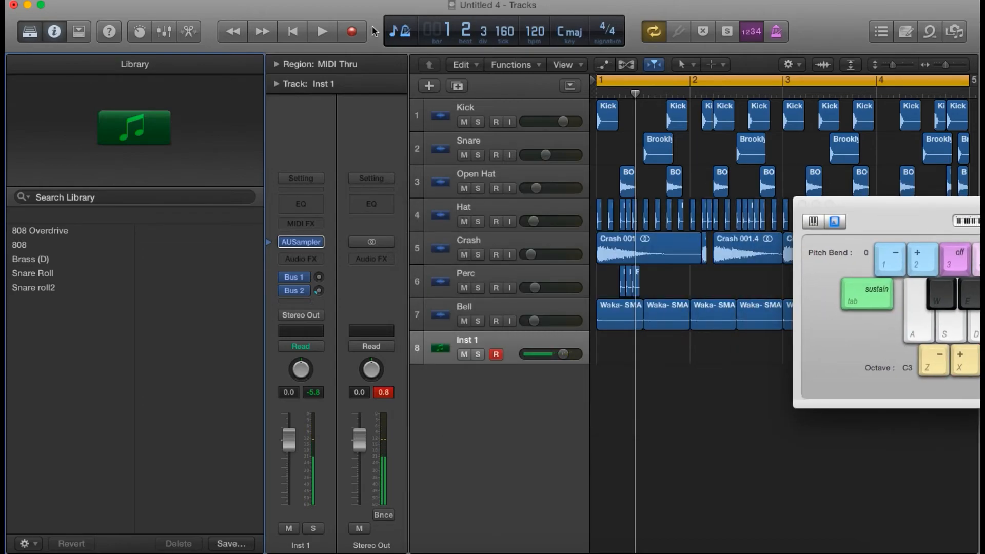
{"action": "left_click", "coordinate": [352, 33]}
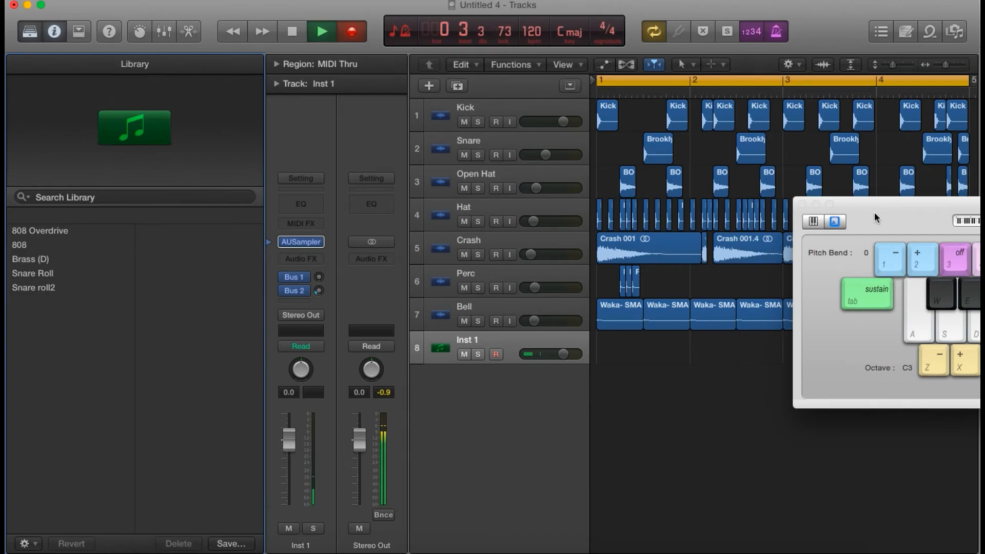
{"action": "left_click_drag", "start_coordinate": [875, 212], "coordinate": [852, 159]}
{"action": "key", "text": "a"}
{"action": "key", "text": "space"}
{"action": "left_click", "coordinate": [777, 153]}
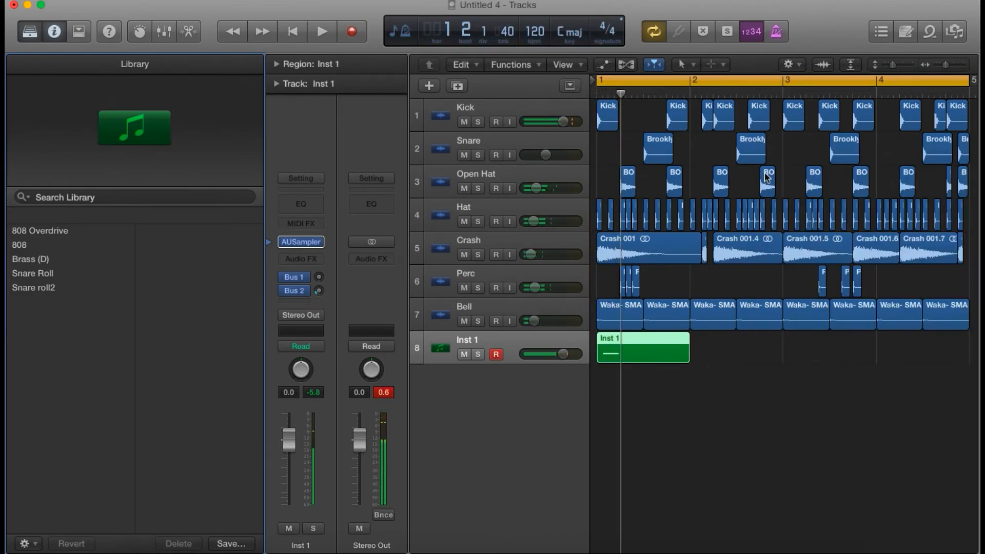
- Extend the recorded Inst 1 region to the end of bar 4 and open it in the Piano Roll
{"action": "scroll", "coordinate": [677, 327], "scroll_direction": "down", "scroll_amount": 5}
{"action": "left_click_drag", "start_coordinate": [628, 354], "coordinate": [704, 352]}
{"action": "double_click", "coordinate": [703, 352]}
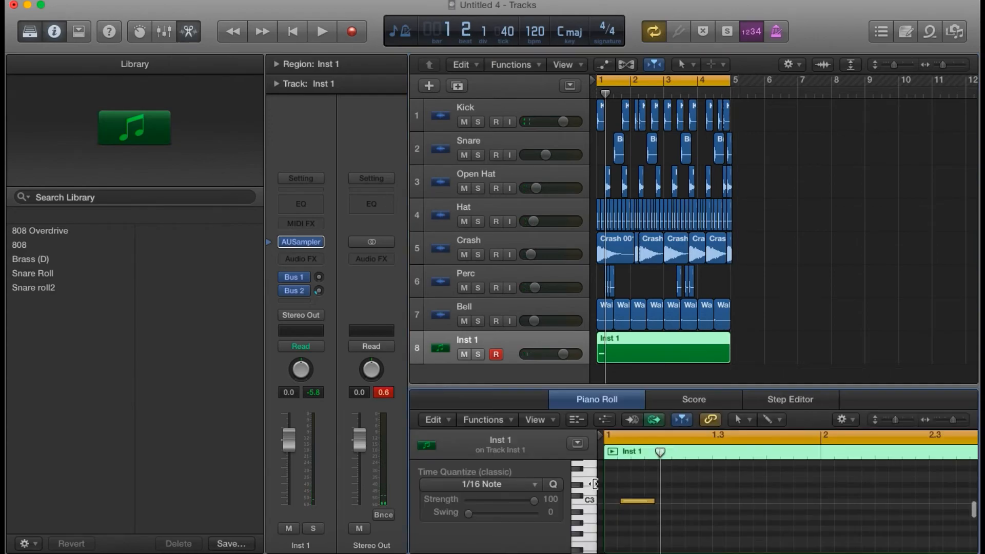
- Place the C3 note at 1 1 1 1 with length 0 3 0 0 and paste a copy directly after it
{"action": "left_click", "coordinate": [626, 501]}
{"action": "left_click", "coordinate": [608, 458]}
{"action": "key", "text": "Delete"}
{"action": "key", "text": "space"}
{"action": "left_click_drag", "start_coordinate": [637, 501], "coordinate": [763, 500]}
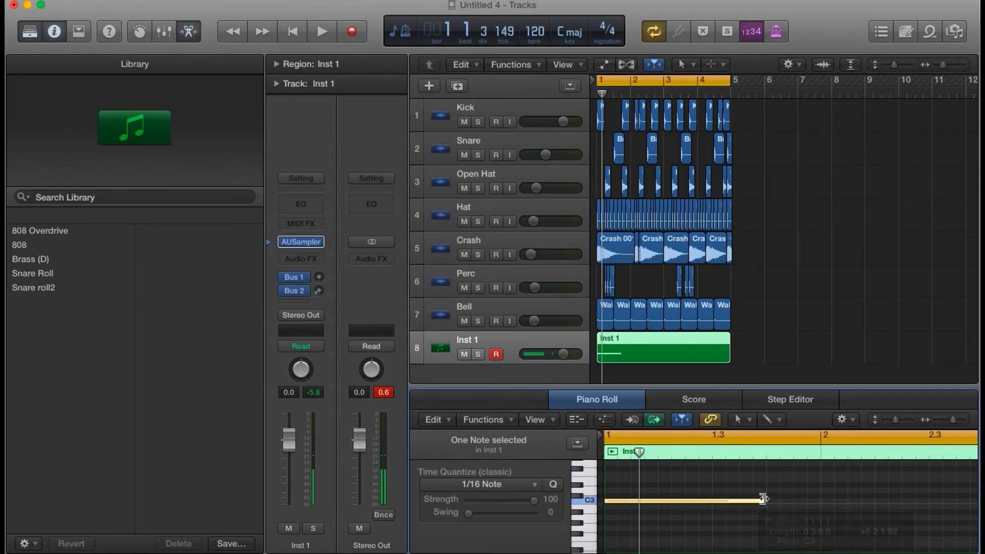
{"action": "left_click", "coordinate": [766, 458]}
{"action": "scroll", "coordinate": [765, 458], "scroll_direction": "right", "scroll_amount": 2}
{"action": "key", "text": "super+v"}
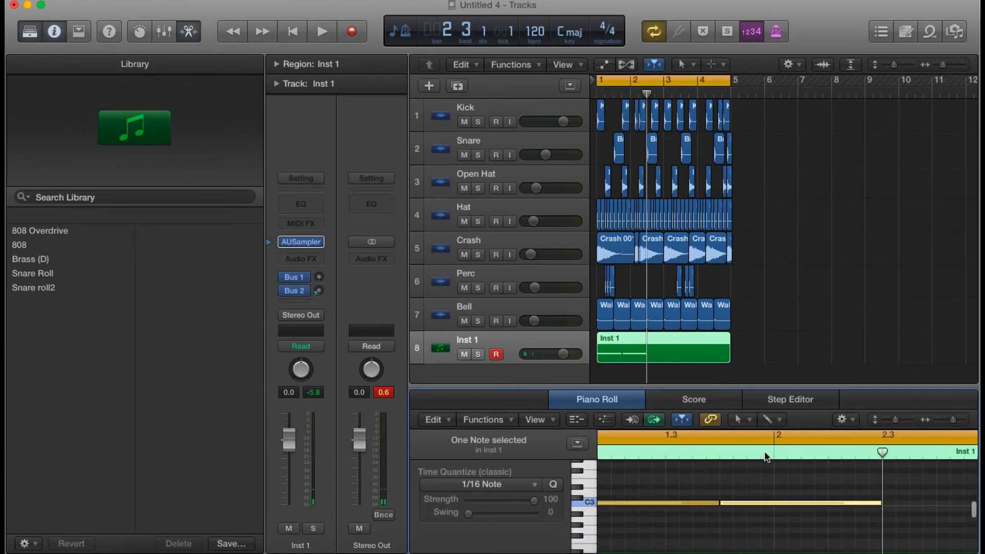
- Turn off cycling and split the second bass note at 2 1 3 and 2 2 1
{"action": "left_click", "coordinate": [779, 440]}
{"action": "scroll", "coordinate": [776, 440], "scroll_direction": "right", "scroll_amount": 1}
{"action": "left_click", "coordinate": [791, 455]}
{"action": "key", "text": "super+t"}
{"action": "left_click", "coordinate": [821, 455]}
{"action": "key", "text": "super+t"}
- Transpose all the bass notes down four semitones, and raise the short note before 2 2 1 by an octave
{"action": "left_click", "coordinate": [802, 485]}
{"action": "key", "text": "super+Left"}
{"action": "key", "text": "super+Left"}
{"action": "key", "text": "super+a"}
{"action": "left_click_drag", "start_coordinate": [624, 506], "coordinate": [623, 526]}
{"action": "left_click", "coordinate": [685, 519]}
{"action": "left_click_drag", "start_coordinate": [686, 525], "coordinate": [685, 471]}
{"action": "key", "text": "super+Right"}
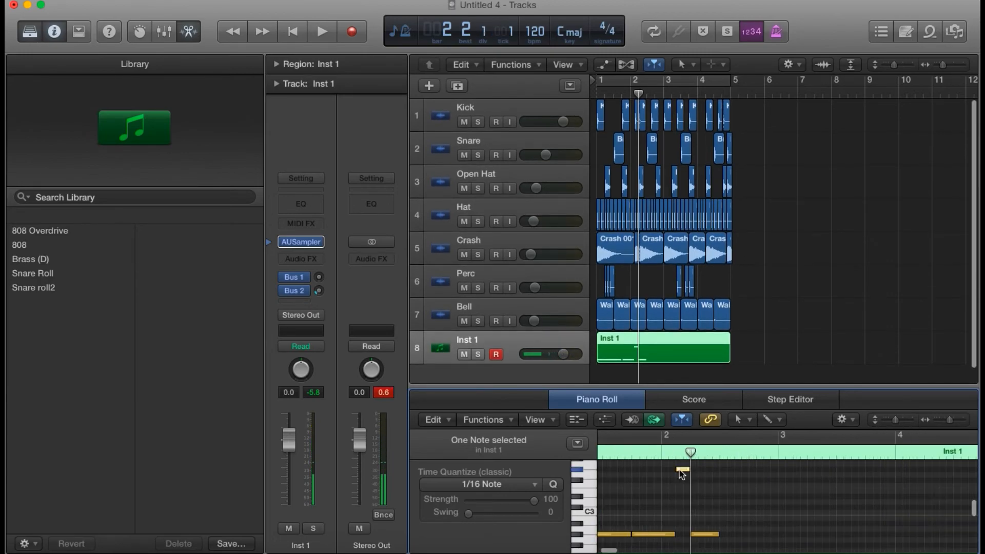
- Lengthen the low note starting at 2 2 1 to about one and a half beats and paste four copies end to end
{"action": "left_click", "coordinate": [659, 535]}
{"action": "left_click", "coordinate": [735, 490]}
{"action": "left_click", "coordinate": [711, 534]}
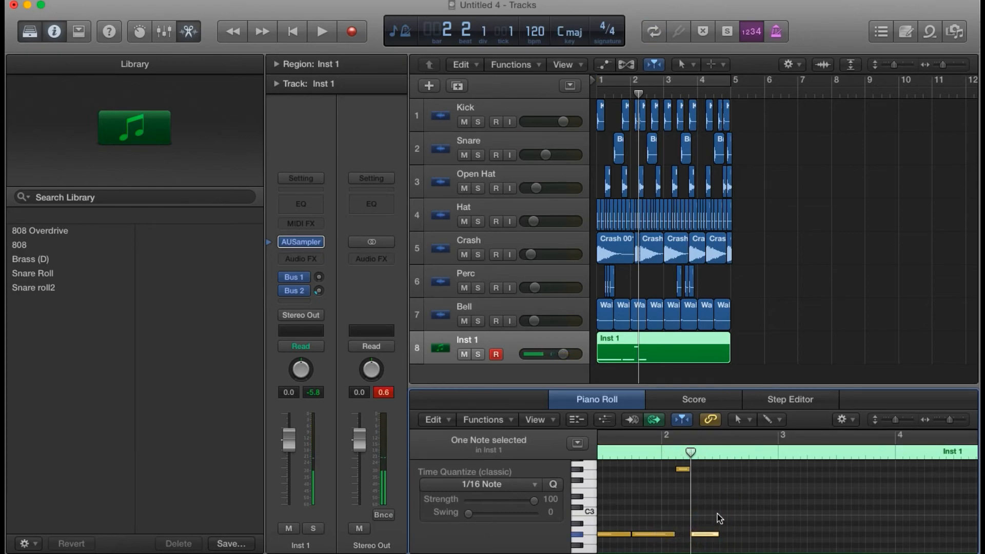
{"action": "left_click_drag", "start_coordinate": [718, 534], "coordinate": [734, 534]}
{"action": "left_click", "coordinate": [735, 450]}
{"action": "key", "text": "super+v"}
{"action": "left_click_drag", "start_coordinate": [735, 449], "coordinate": [779, 450]}
{"action": "scroll", "coordinate": [783, 447], "scroll_direction": "right", "scroll_amount": 1}
{"action": "key", "text": "super+v"}
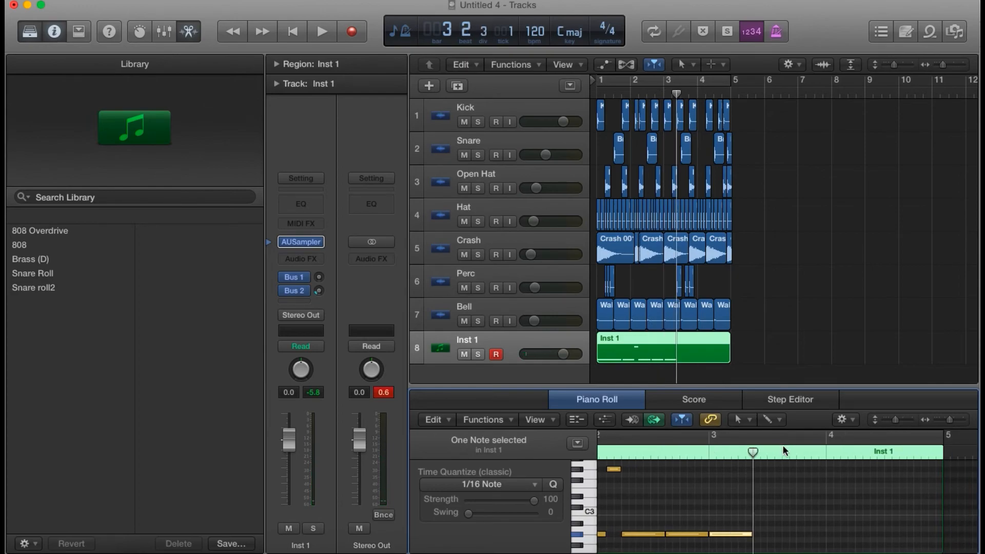
{"action": "key", "text": "super+v"}
{"action": "key", "text": "super+v"}
{"action": "scroll", "coordinate": [814, 468], "scroll_direction": "right", "scroll_amount": 2}
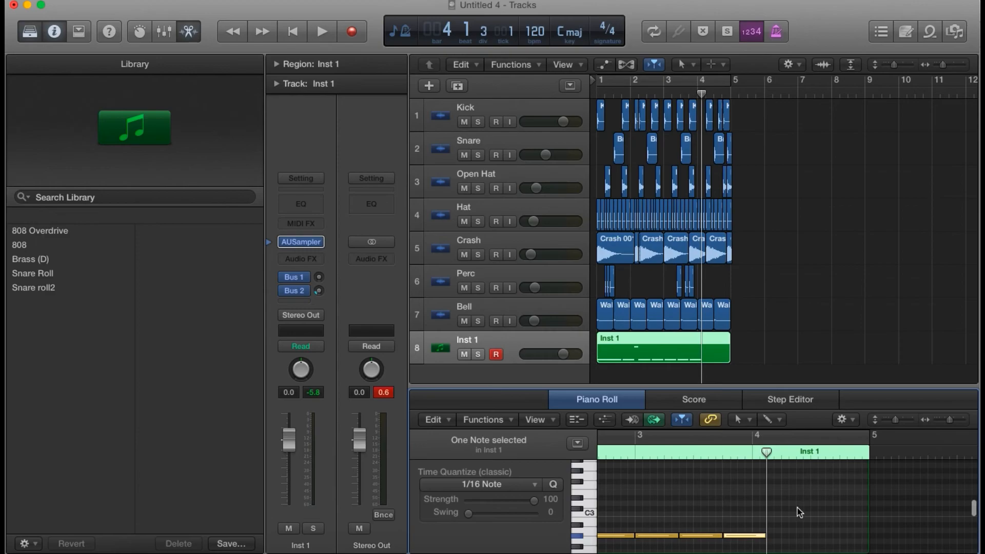
- Extend the last low note to beat 2 of bar 4 and paste two more copies after it
{"action": "left_click_drag", "start_coordinate": [762, 535], "coordinate": [780, 535]}
{"action": "left_click", "coordinate": [782, 456]}
{"action": "key", "text": "super+v"}
{"action": "key", "text": "super+v"}
- Split the final low note at 4 4 1, raise its first part by an octave and turn cycling back on
{"action": "left_click", "coordinate": [840, 453]}
{"action": "key", "text": "super+t"}
{"action": "left_click_drag", "start_coordinate": [833, 536], "coordinate": [833, 471]}
{"action": "left_click", "coordinate": [820, 434]}
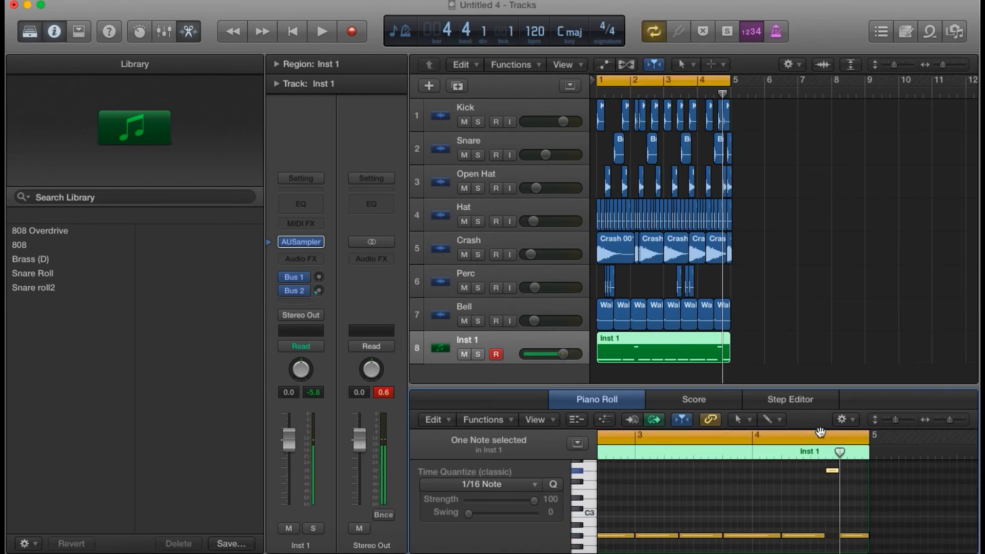
- Play back the loop and rename the Inst 1 track as 808
{"action": "key", "text": "space"}
{"action": "double_click", "coordinate": [668, 353]}
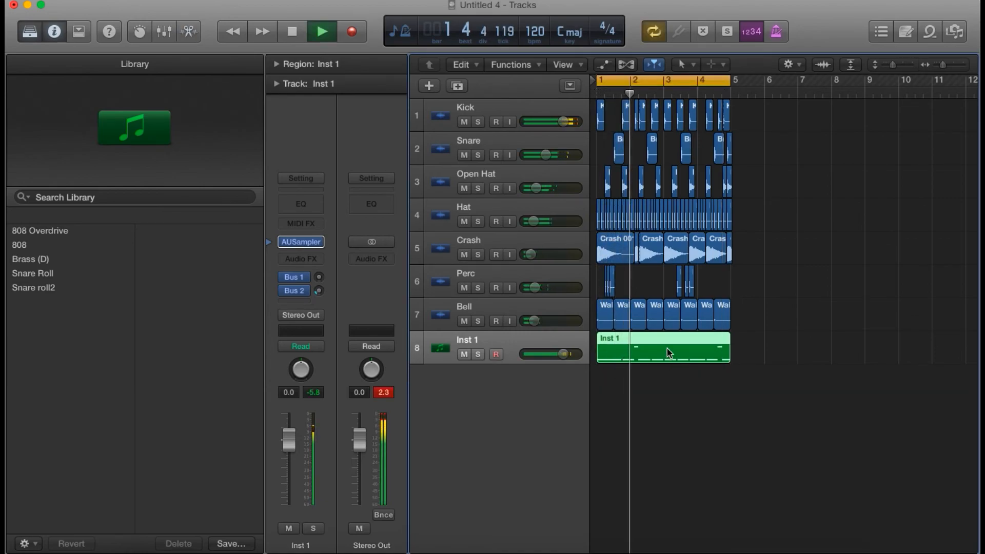
{"action": "double_click", "coordinate": [507, 342]}
{"action": "type", "text": "808"}
{"action": "key", "text": "Return"}
{"action": "left_click", "coordinate": [664, 403]}
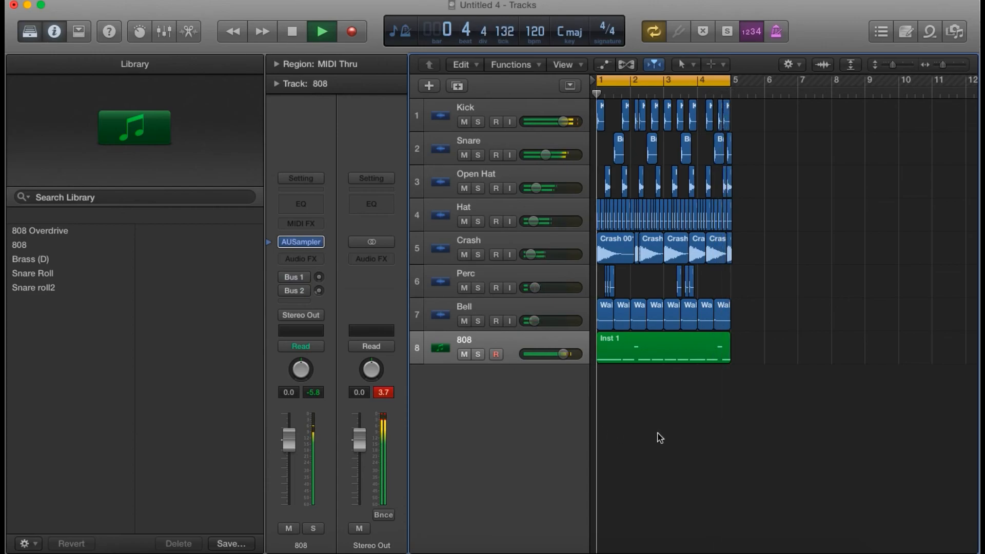
- Reopen the Inst 1 region in the Piano Roll and copy the short high note to 4 4 1, lowered to F#3
{"action": "double_click", "coordinate": [660, 347]}
{"action": "key", "text": "space"}
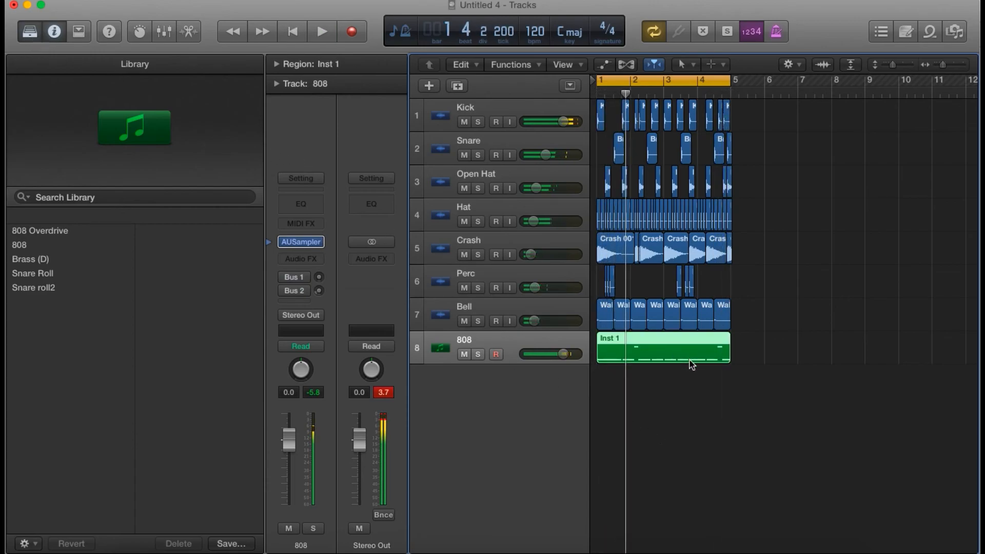
{"action": "scroll", "coordinate": [749, 462], "scroll_direction": "right", "scroll_amount": 3}
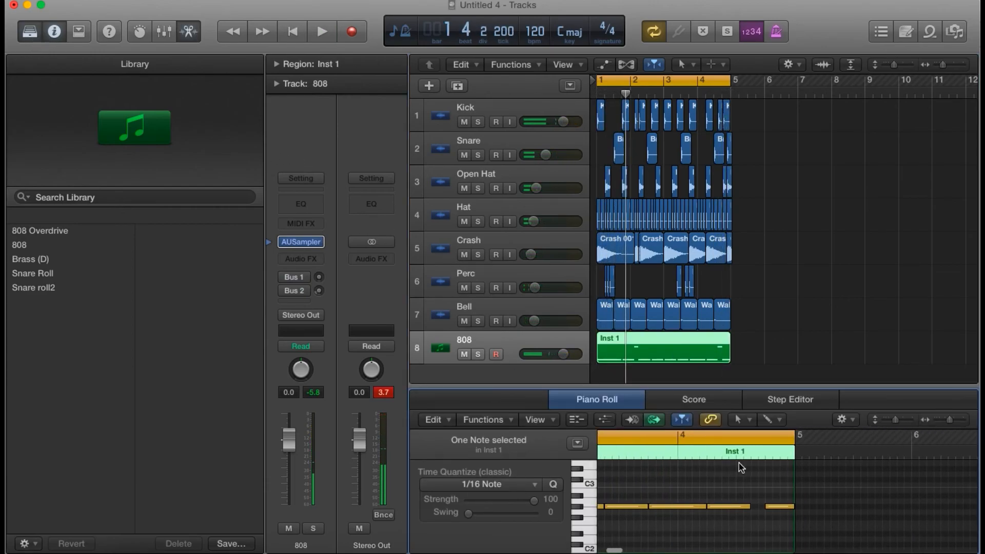
{"action": "scroll", "coordinate": [775, 549], "scroll_direction": "up", "scroll_amount": 5}
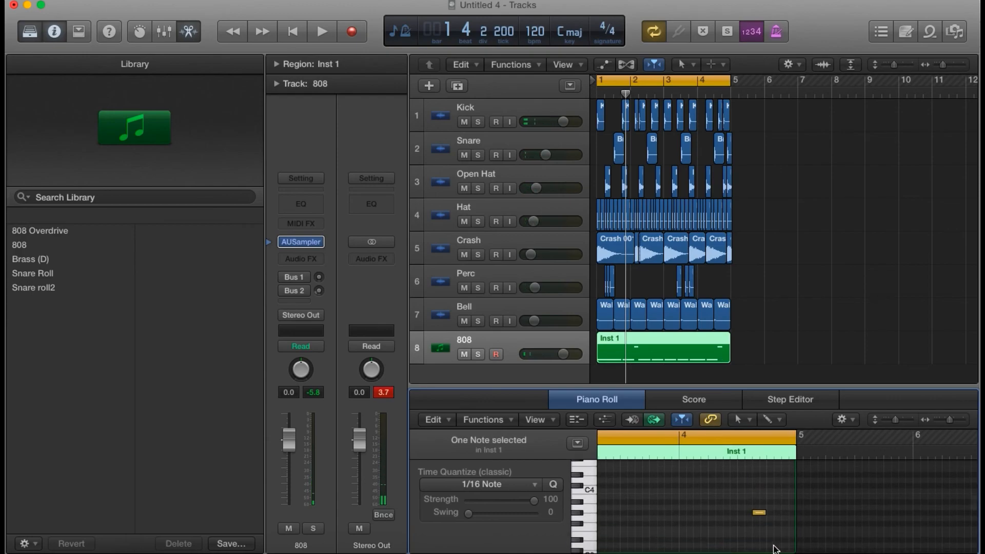
{"action": "left_click", "coordinate": [769, 513]}
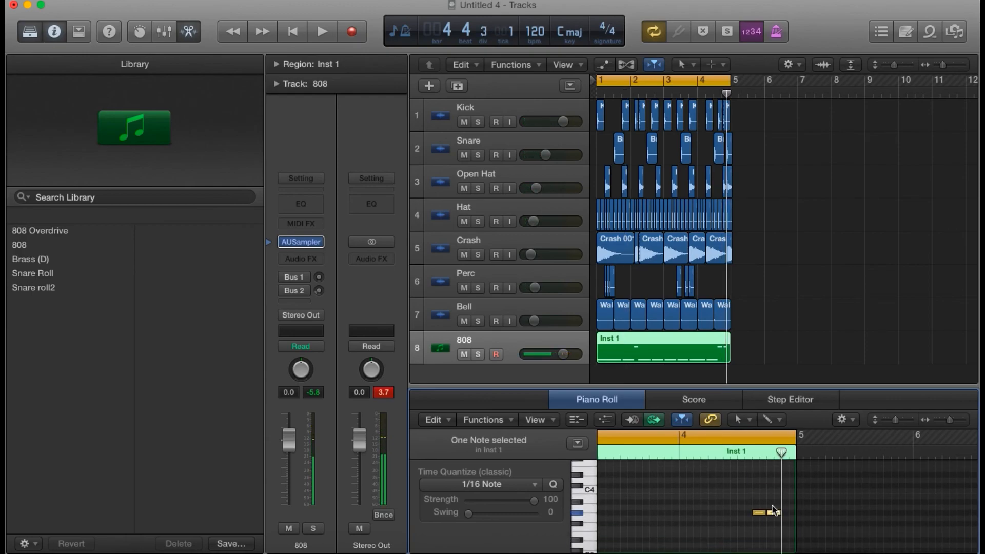
{"action": "left_click_drag", "start_coordinate": [771, 513], "coordinate": [772, 526]}
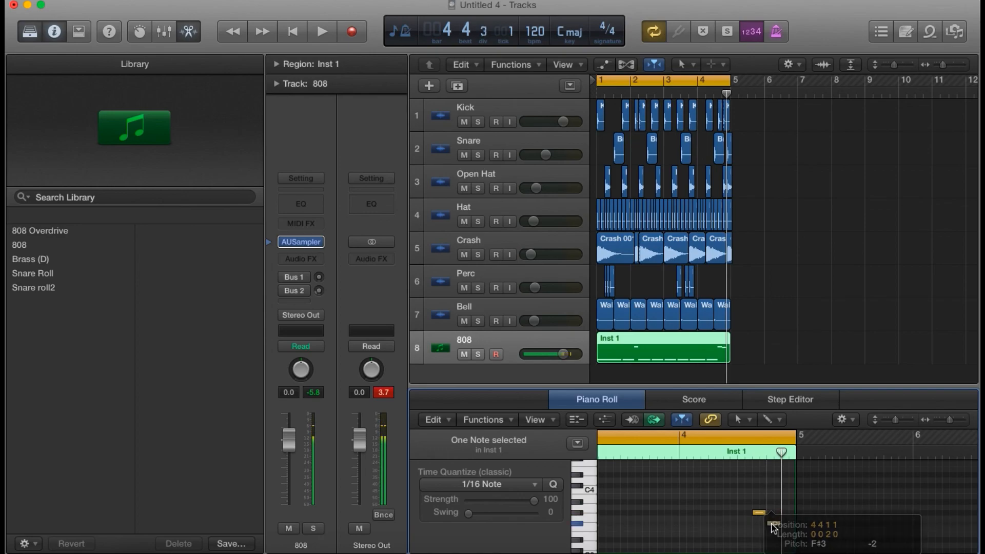
- Paste another F#3 note at 4 4 3 and split the first F#3 note at 4 4 2
{"action": "key", "text": "super+Right"}
{"action": "key", "text": "super+v"}
{"action": "left_click", "coordinate": [765, 455]}
{"action": "left_click", "coordinate": [766, 498]}
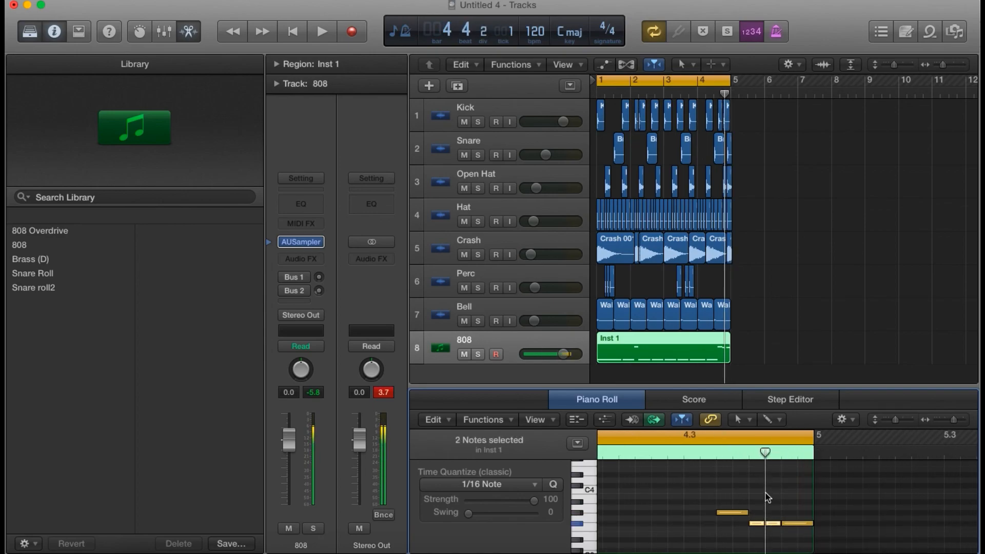
- Play the ending from bar 4 with cycling off, then restore cycling and close the Piano Roll
{"action": "left_click", "coordinate": [737, 440]}
{"action": "key", "text": "super+Left"}
{"action": "left_click", "coordinate": [666, 452]}
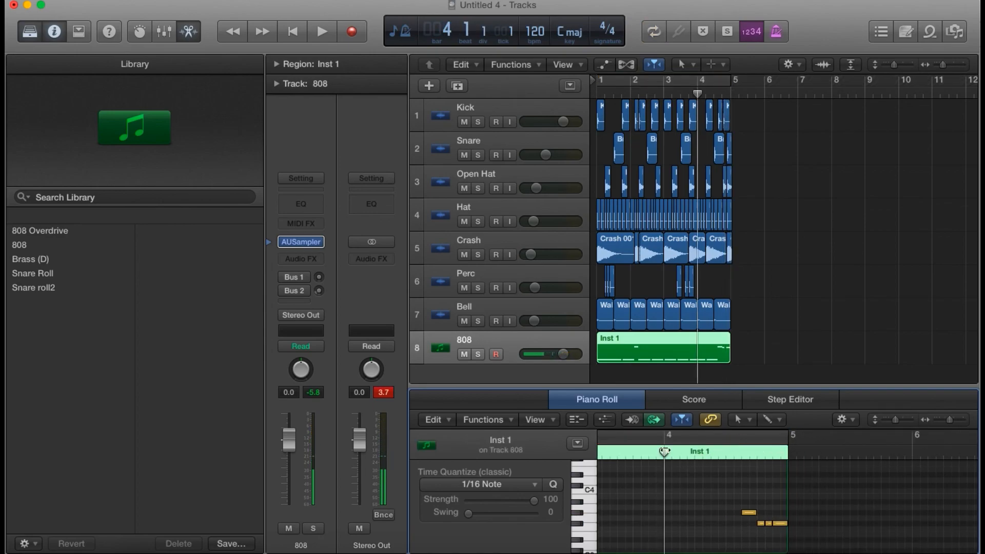
{"action": "key", "text": "space"}
{"action": "scroll", "coordinate": [666, 451], "scroll_direction": "down", "scroll_amount": 3}
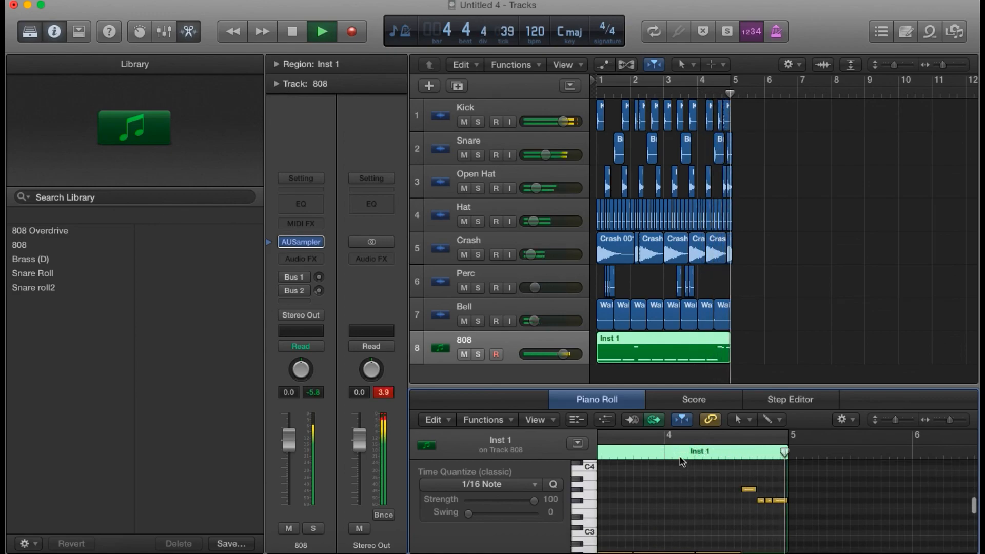
{"action": "left_click", "coordinate": [673, 81]}
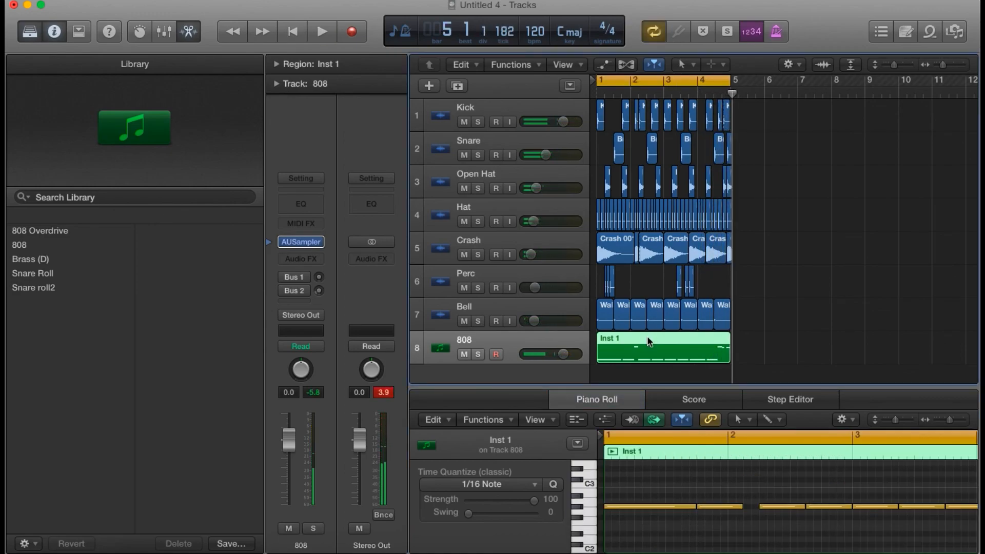
{"action": "key", "text": "e"}
{"action": "left_click", "coordinate": [791, 322]}
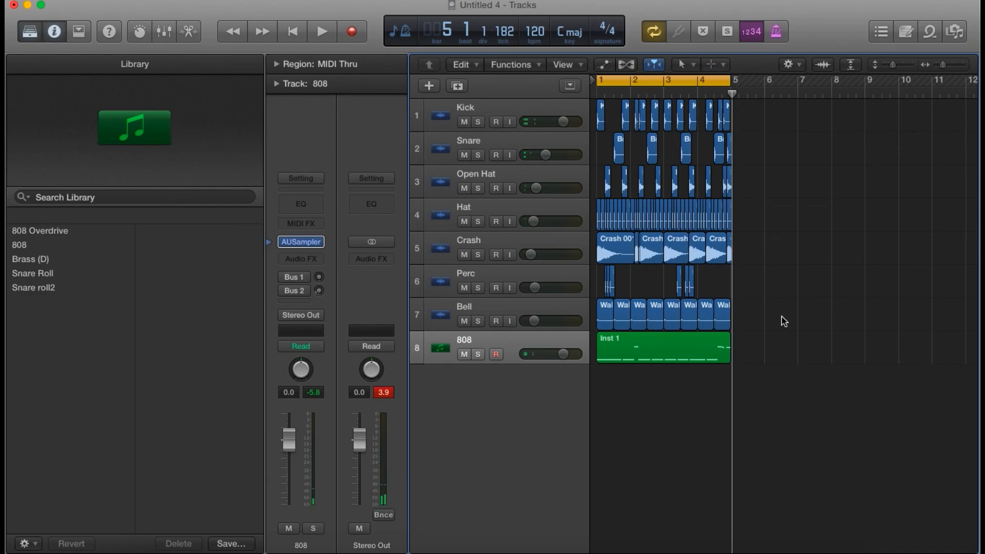
- Save the project as Tutorial Beat in the Logic folder
{"action": "left_click", "coordinate": [107, 6]}
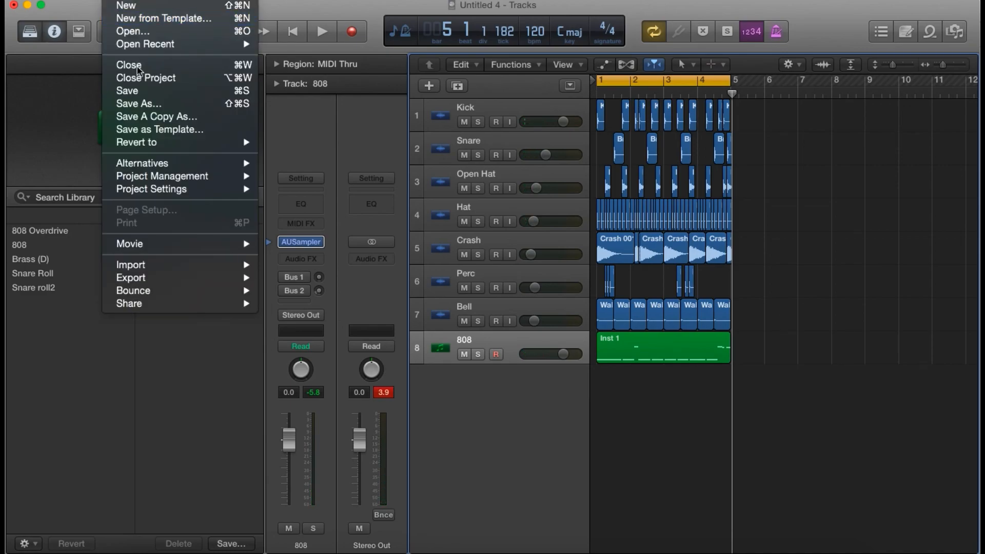
{"action": "left_click", "coordinate": [144, 93]}
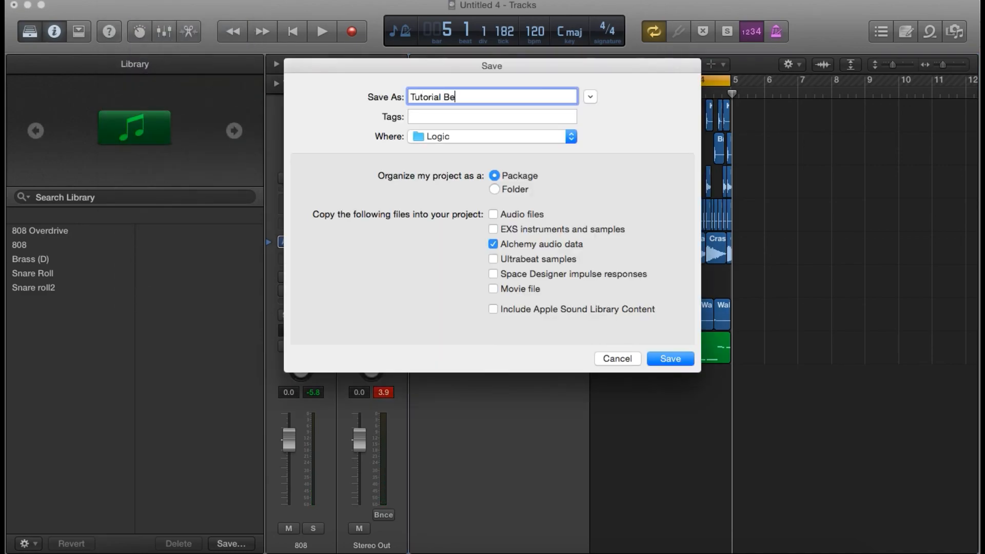
{"action": "type", "text": "Tutorial Beat"}
{"action": "key", "text": "Return"}
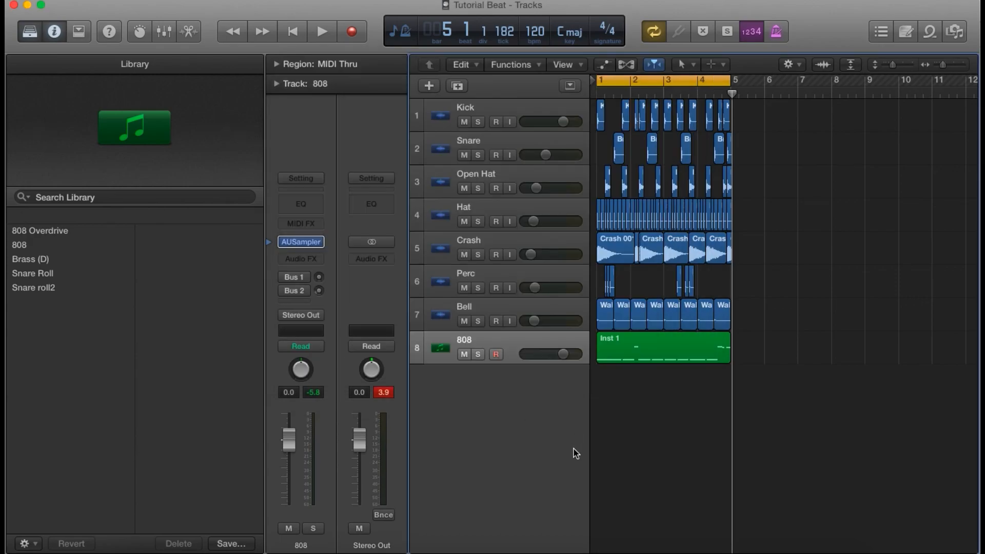
- Quit QuickTime Player and save its screen recording as Tutorial Beat Recording in Downloads
{"action": "right_click", "coordinate": [557, 552]}
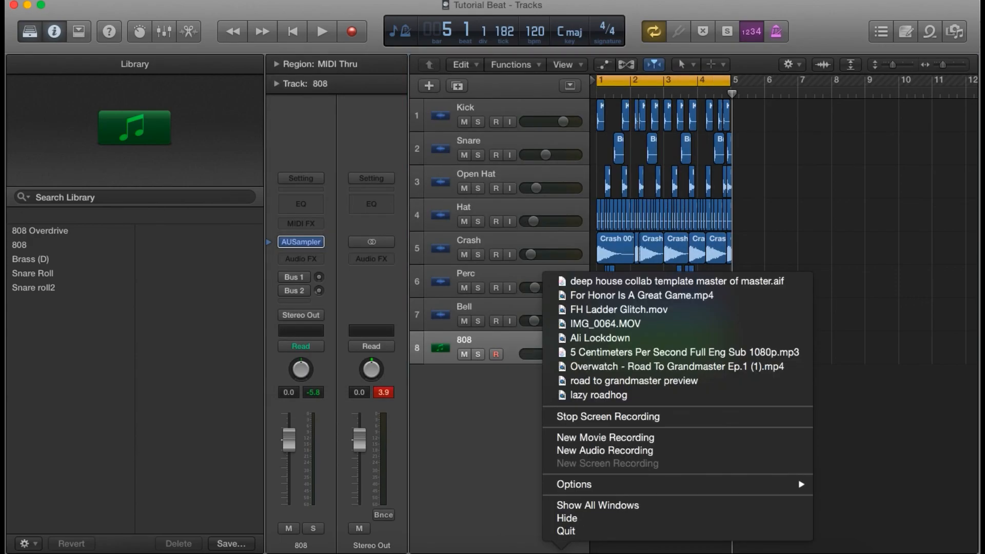
{"action": "left_click", "coordinate": [572, 532]}
{"action": "type", "text": "Tutorial Beat R"}
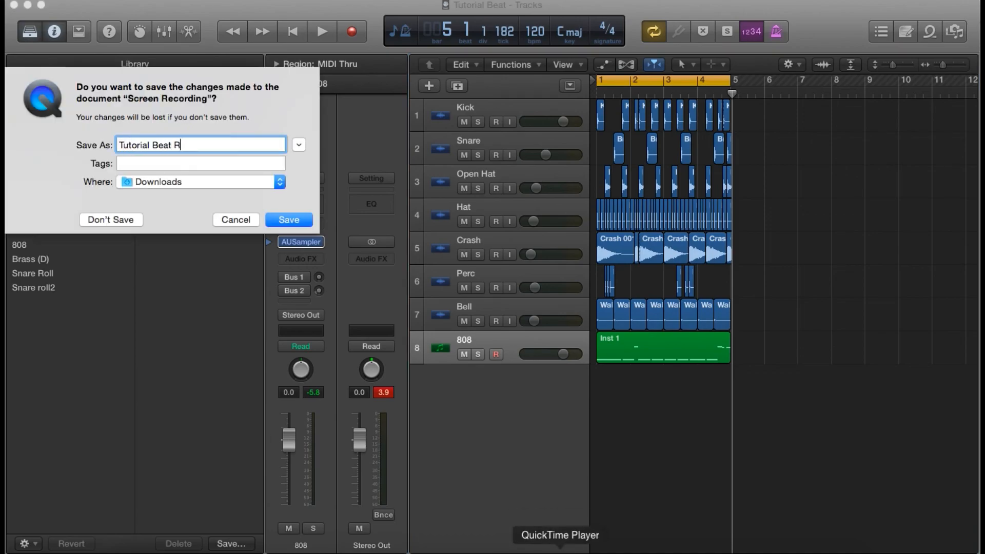
{"action": "type", "text": "ecording"}
{"action": "key", "text": "Return"}
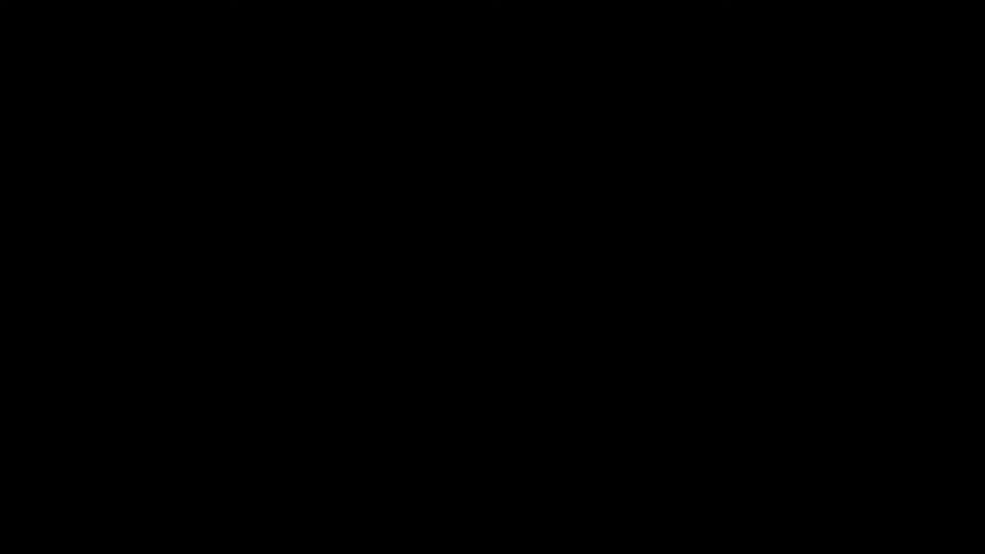